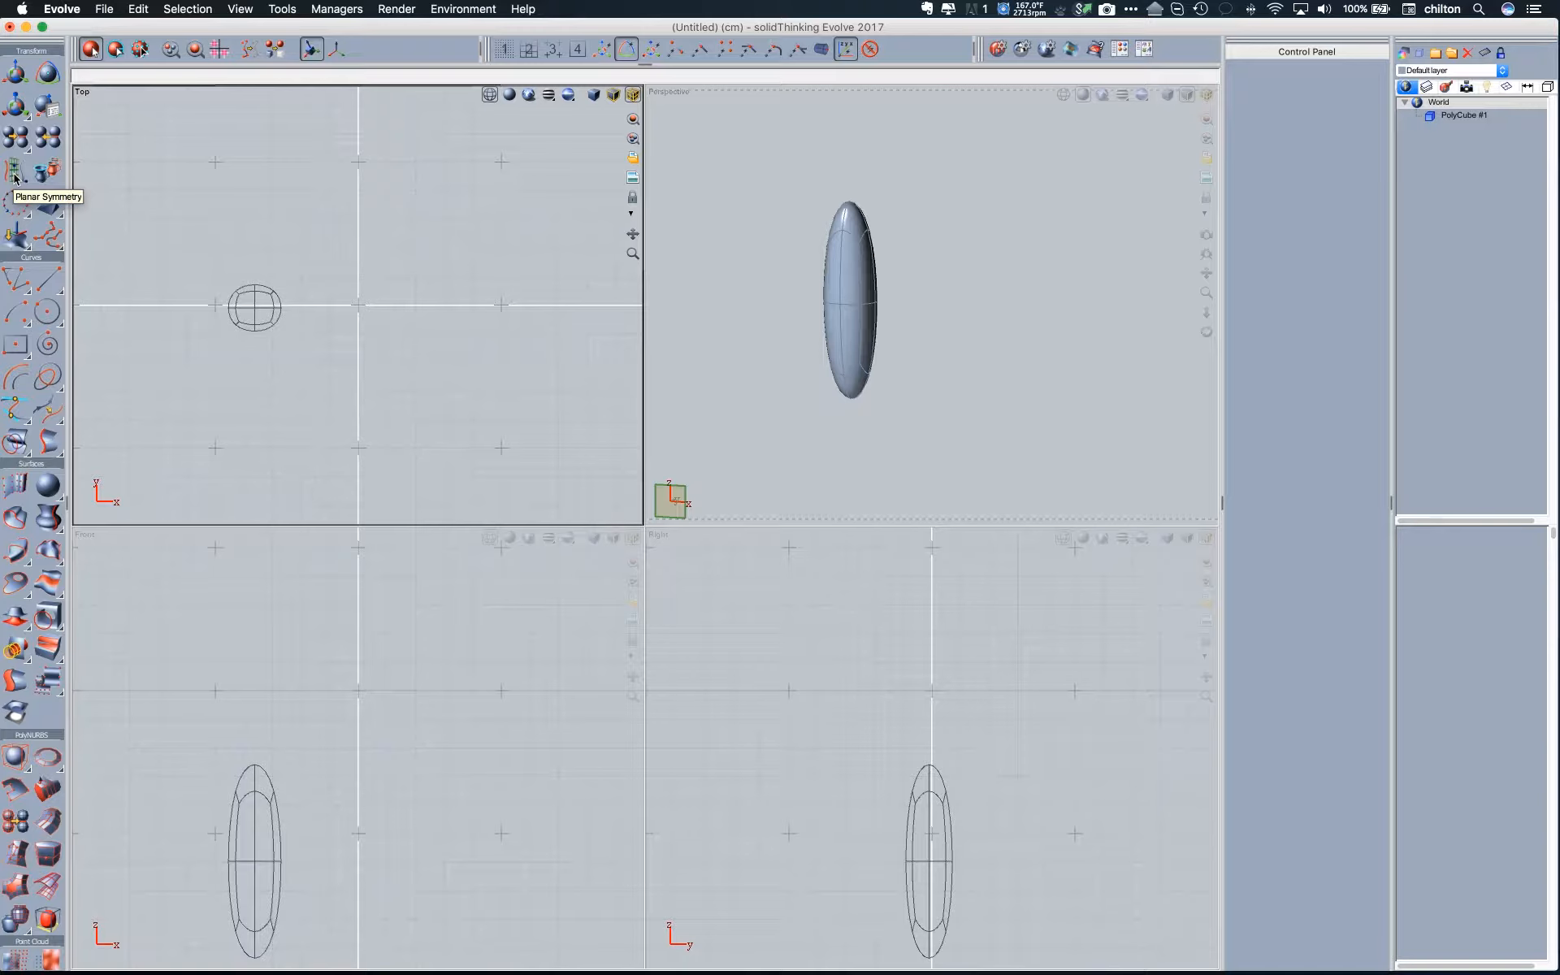
- Mirror the PolyCube with Planar Symmetry across a vertical plane through the origin along Y, including source objects, trimming objects and combining the output
click(14, 174)
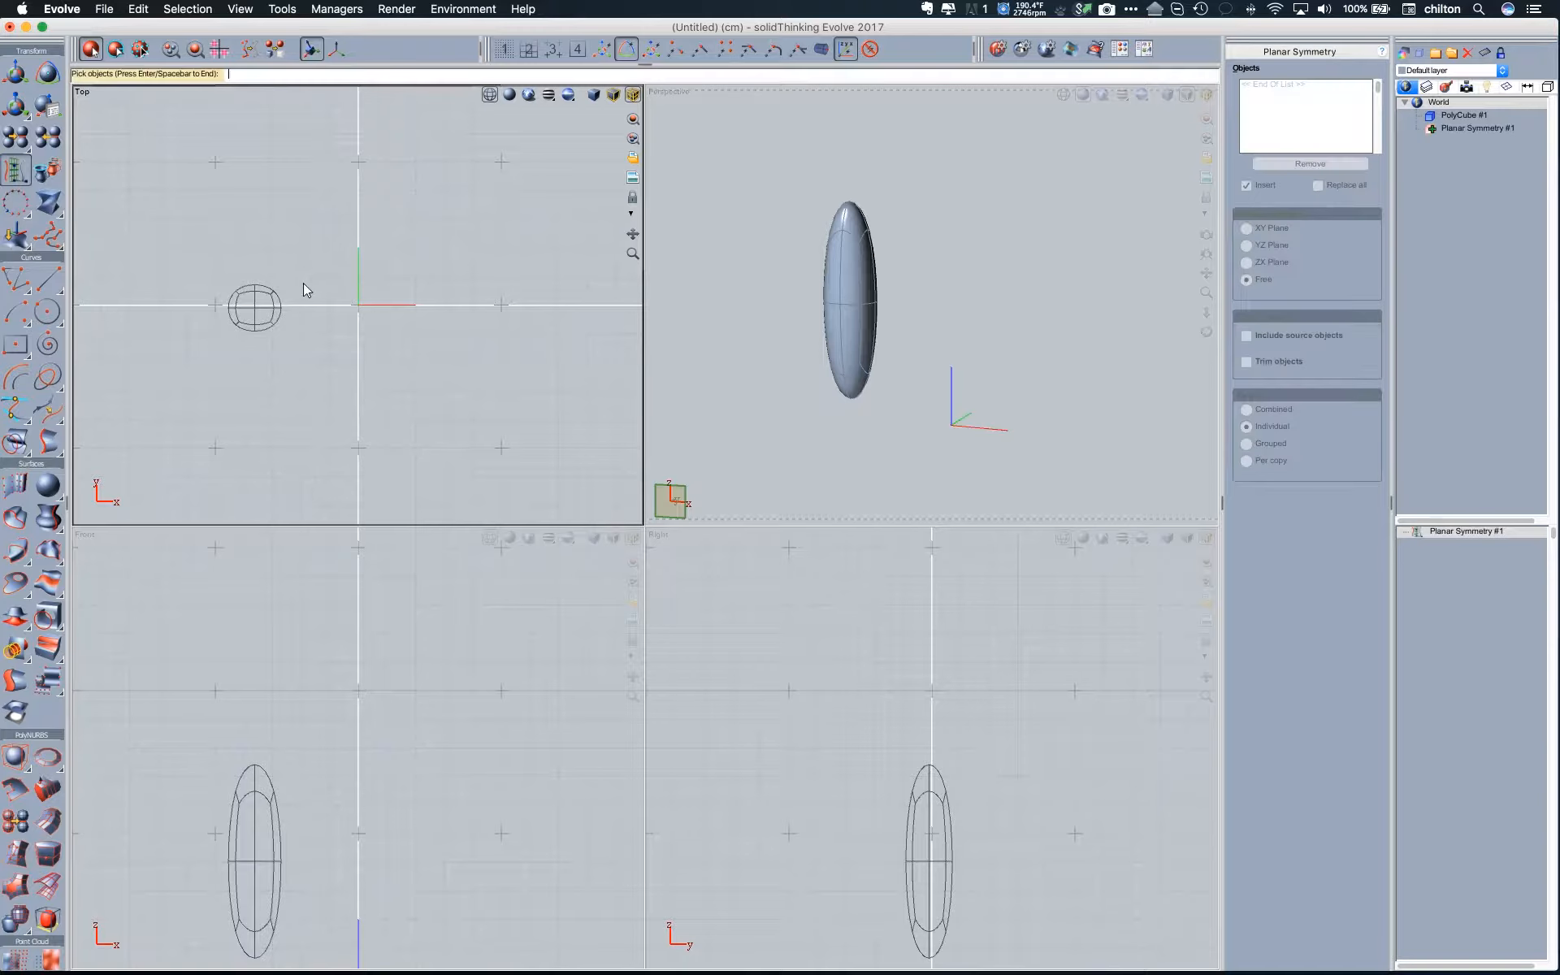
click(265, 291)
key(Return)
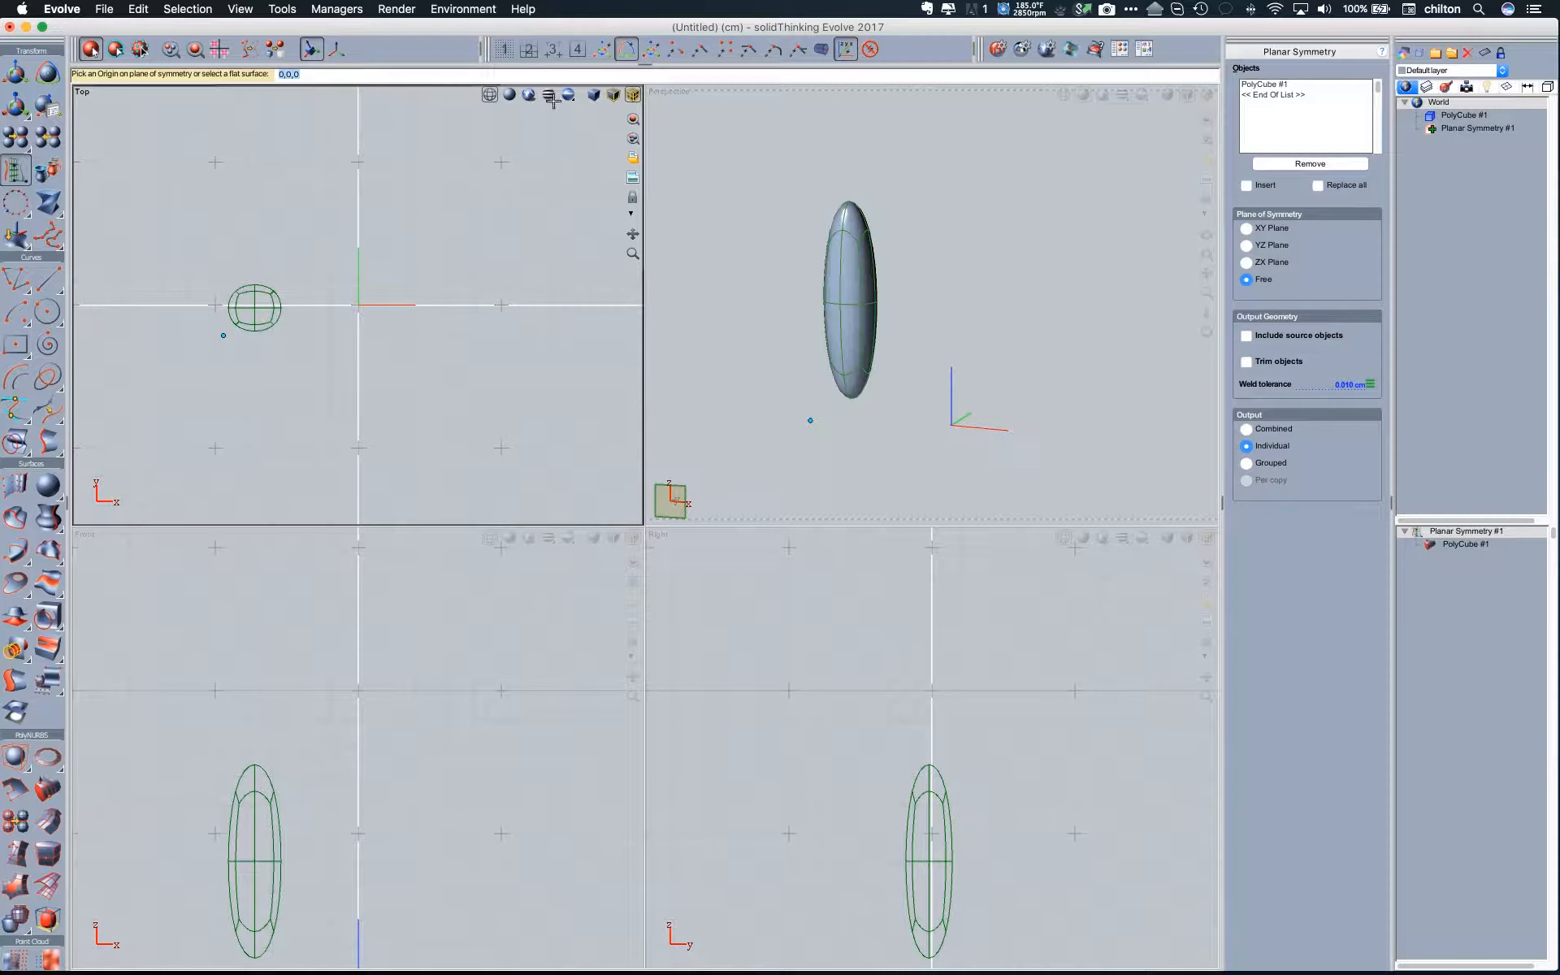
click(529, 49)
click(358, 190)
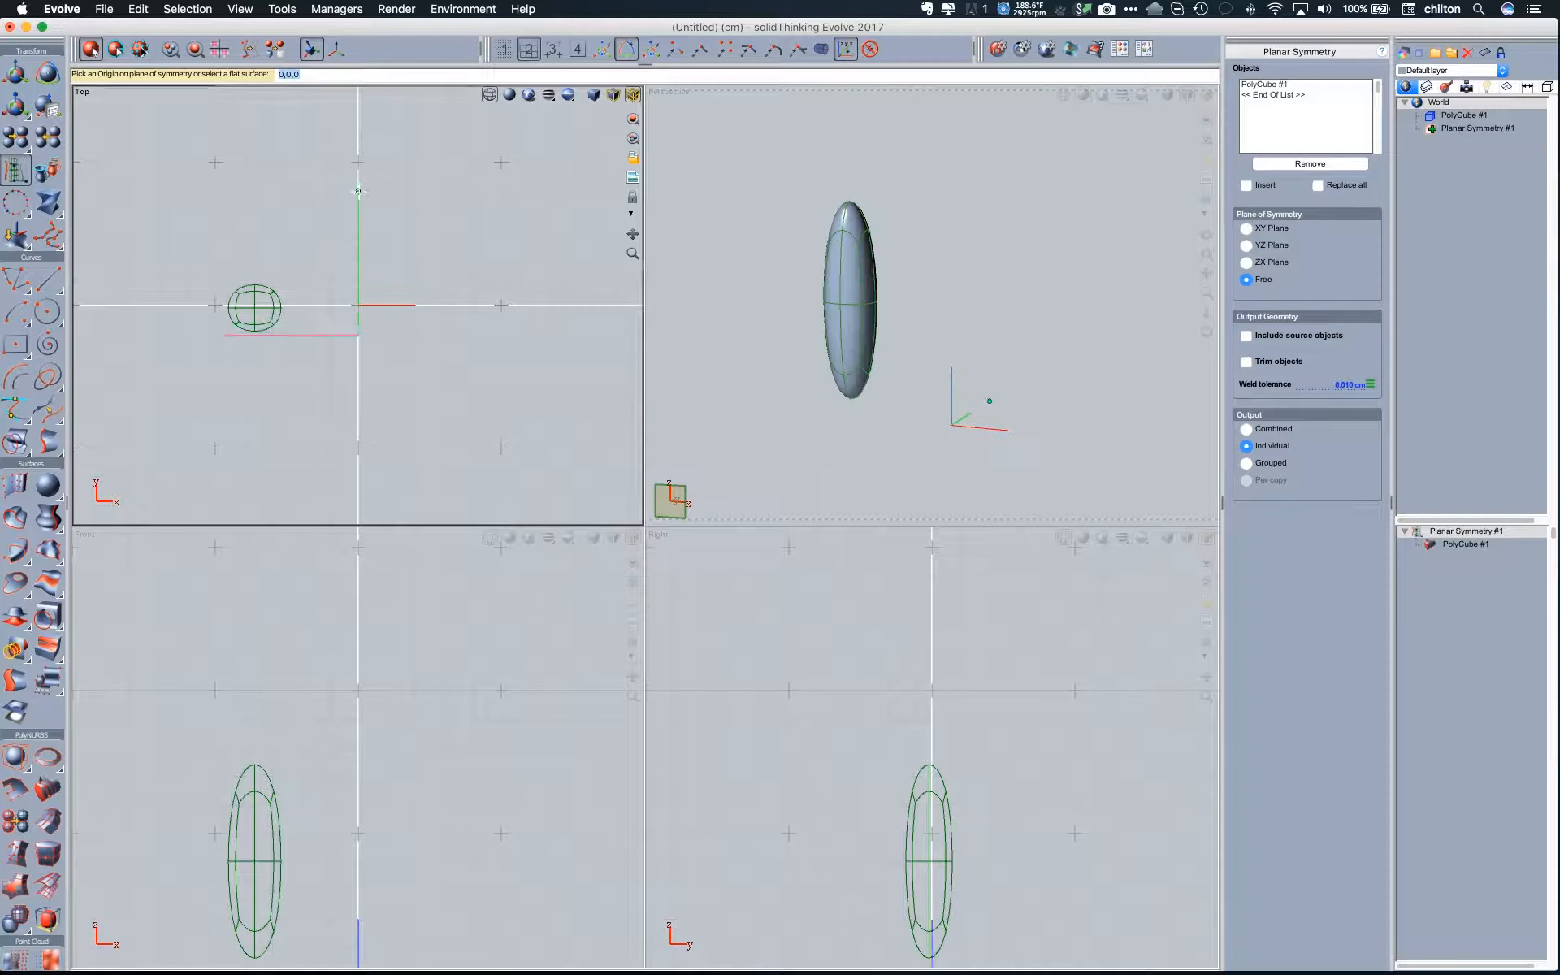
click(368, 434)
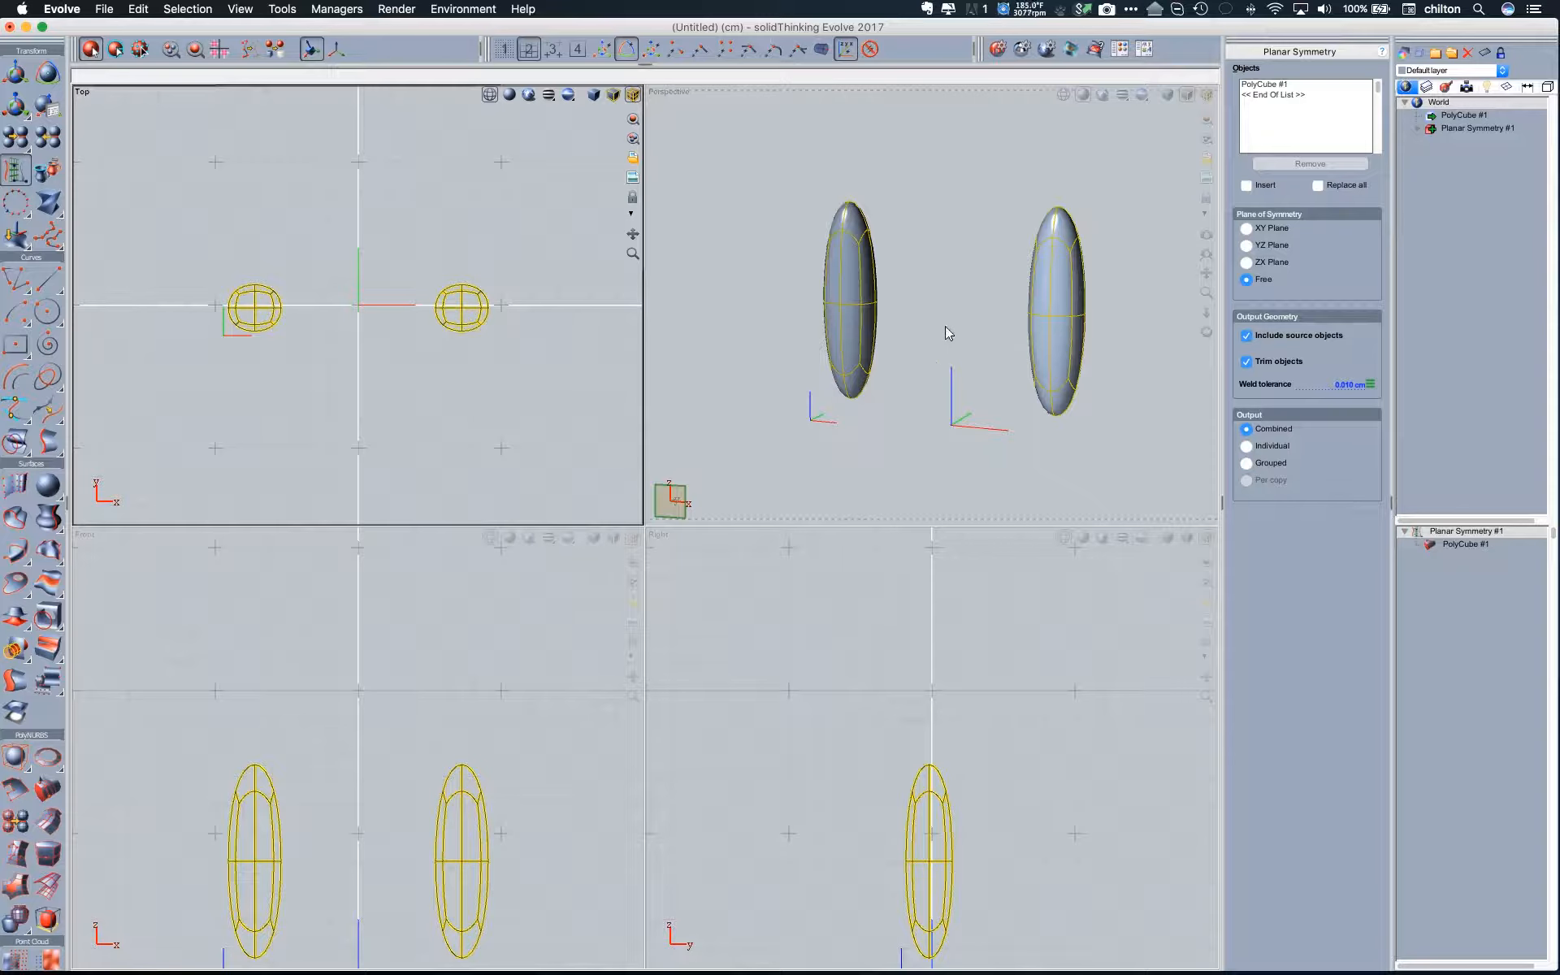
middle_drag(934, 301, 967, 290)
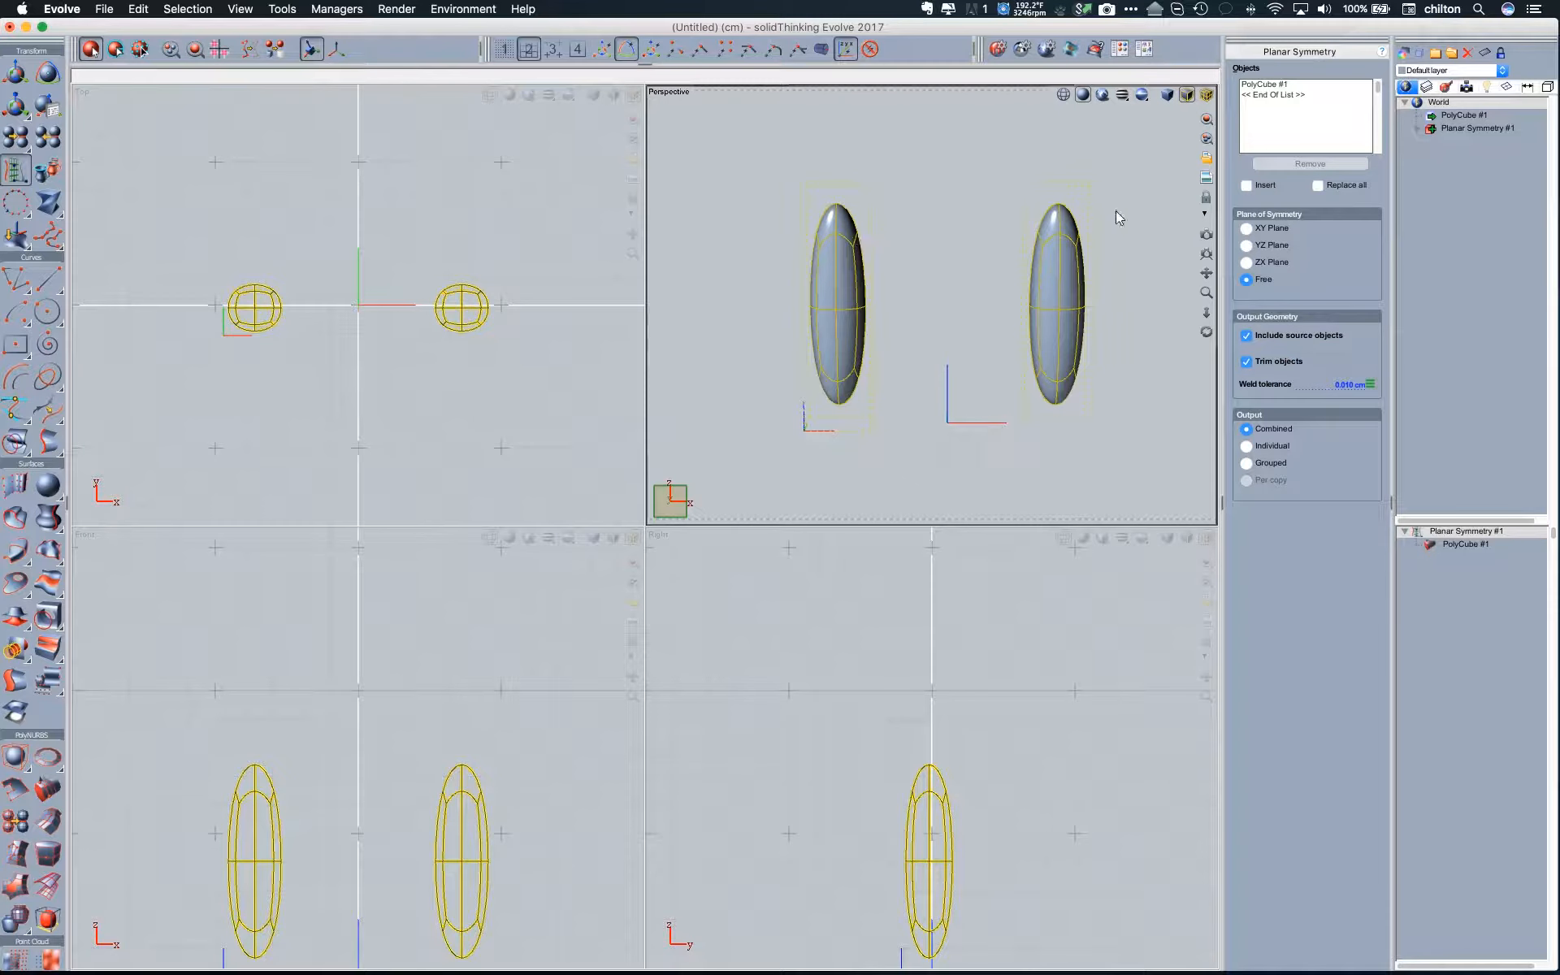
- Edit the source PolyCube's faces and extrude its top face in two segments, up and across to the symmetry plane
click(1434, 119)
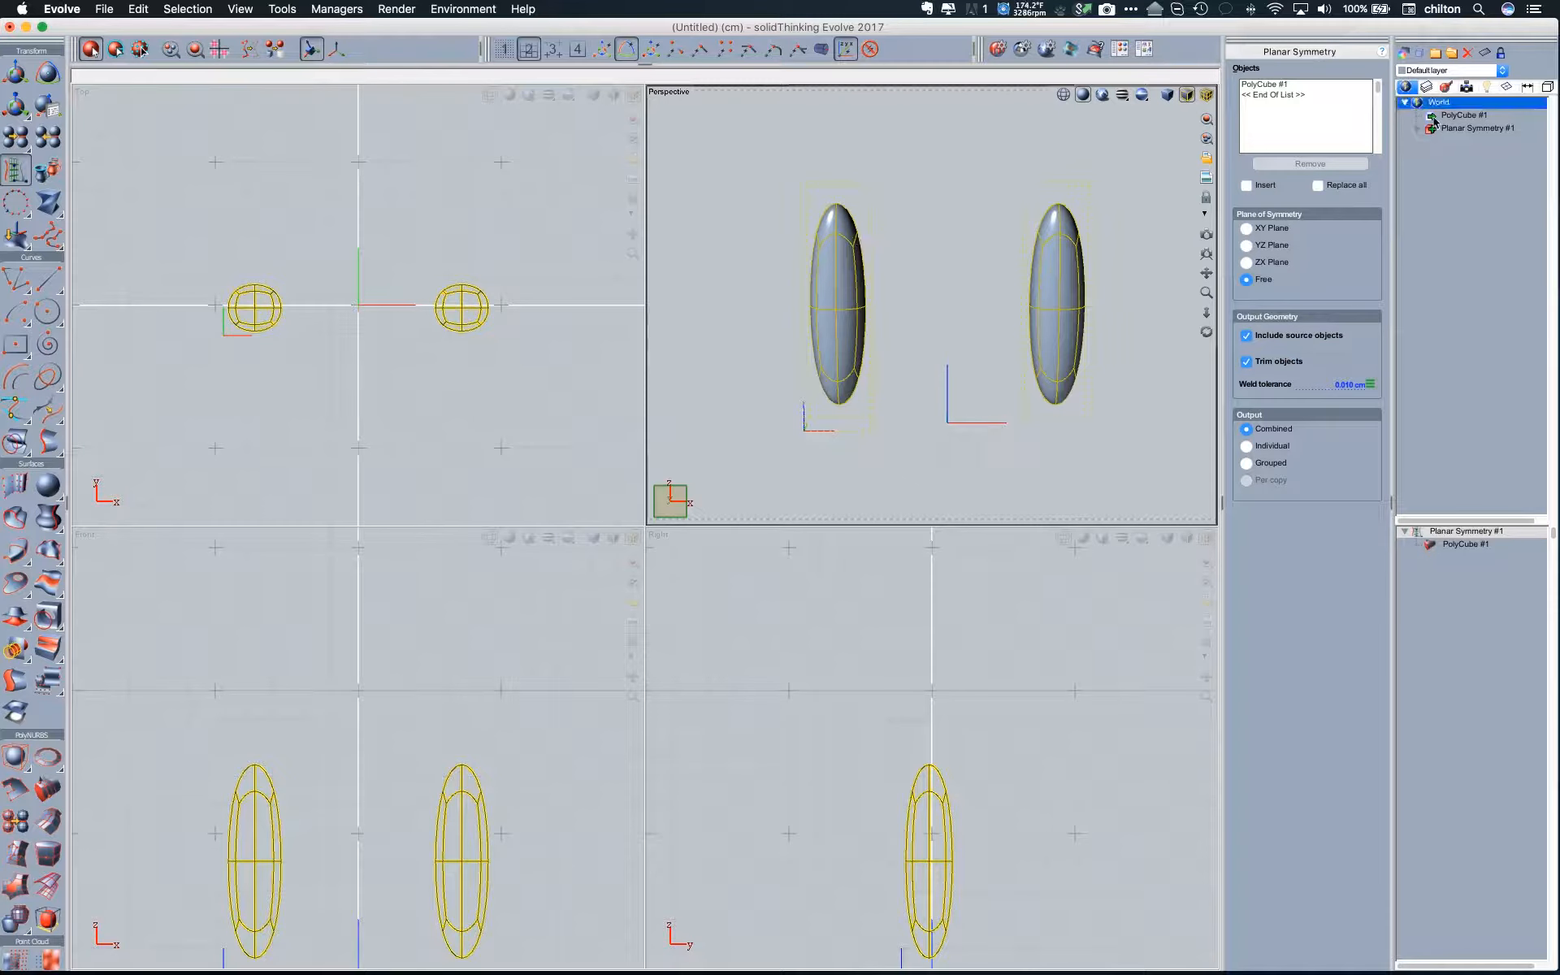
double_click(1434, 119)
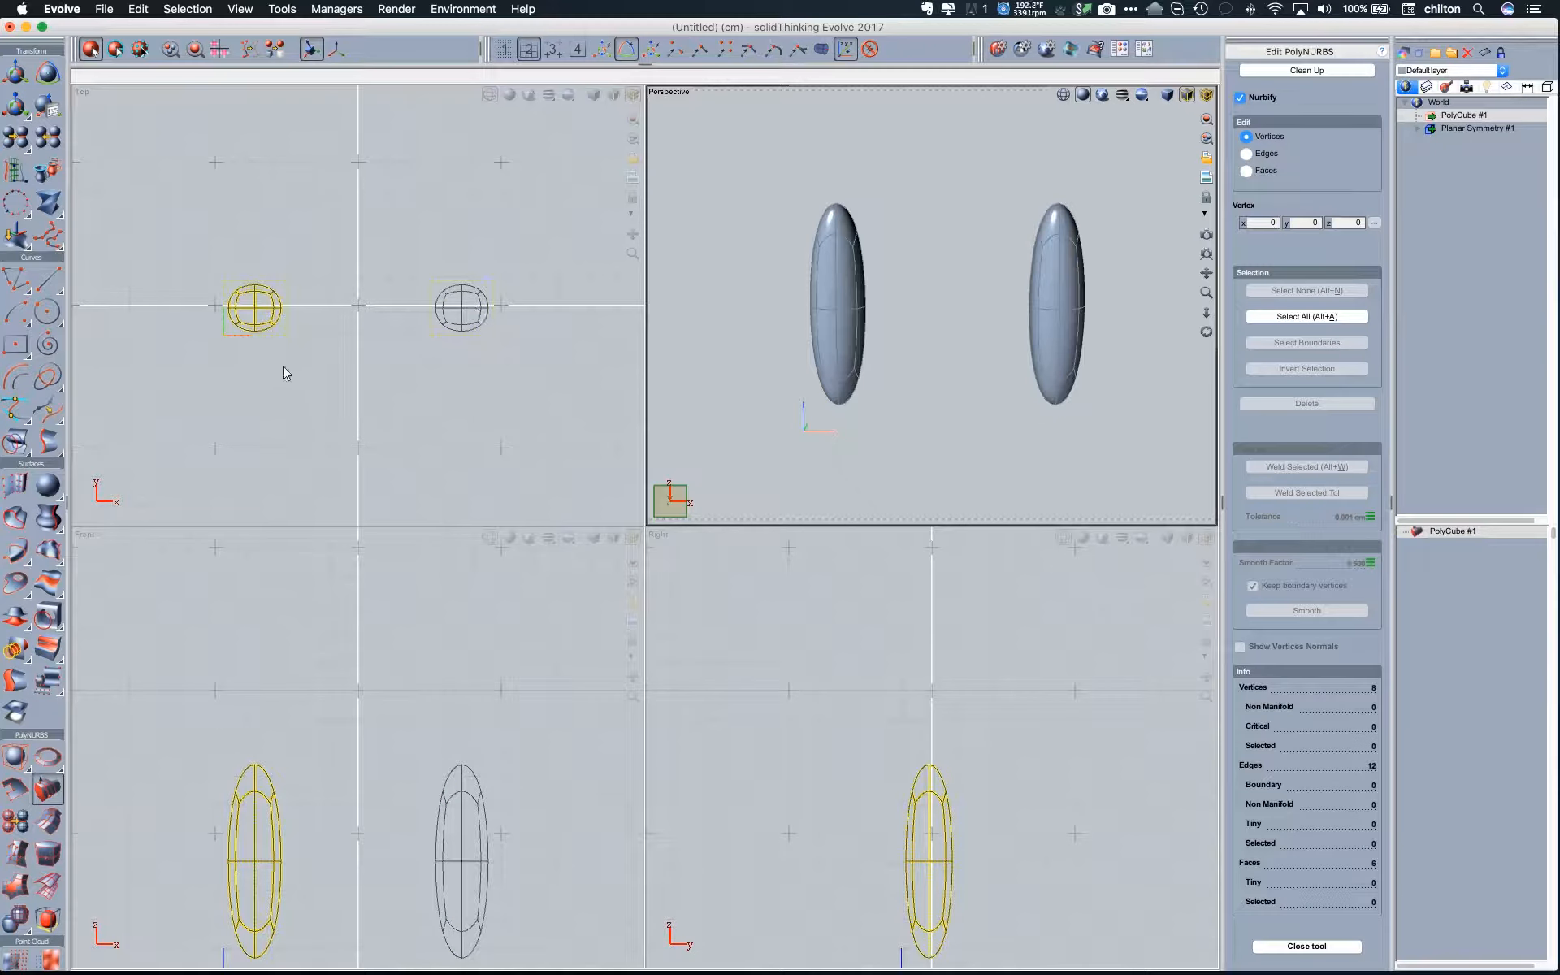
middle_drag(759, 404, 801, 406)
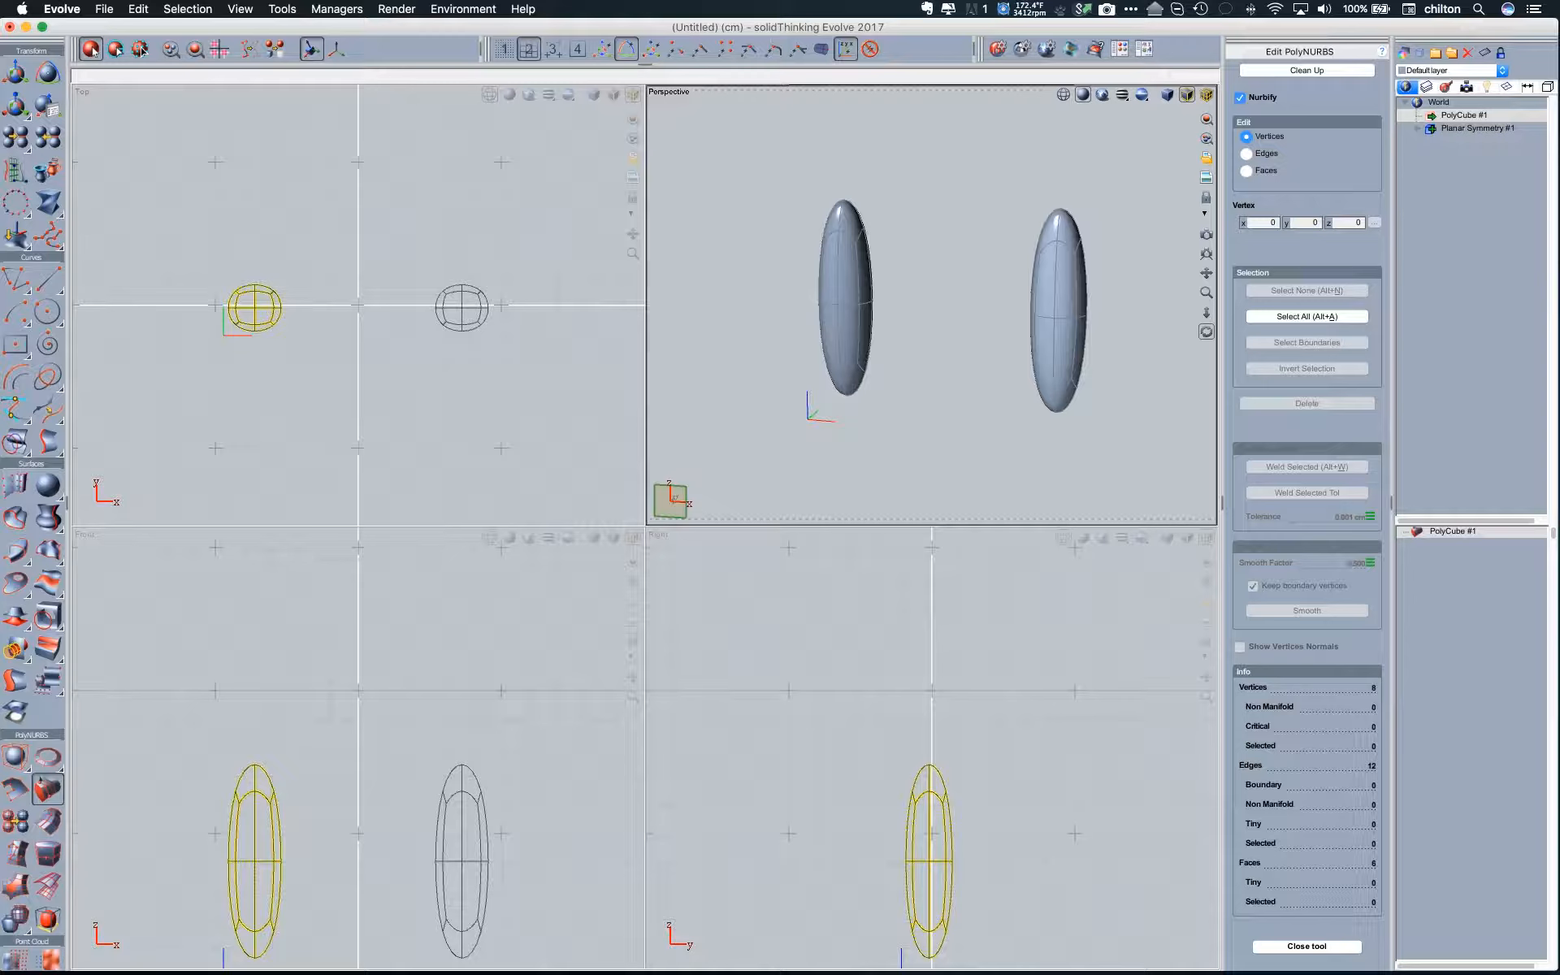
click(845, 395)
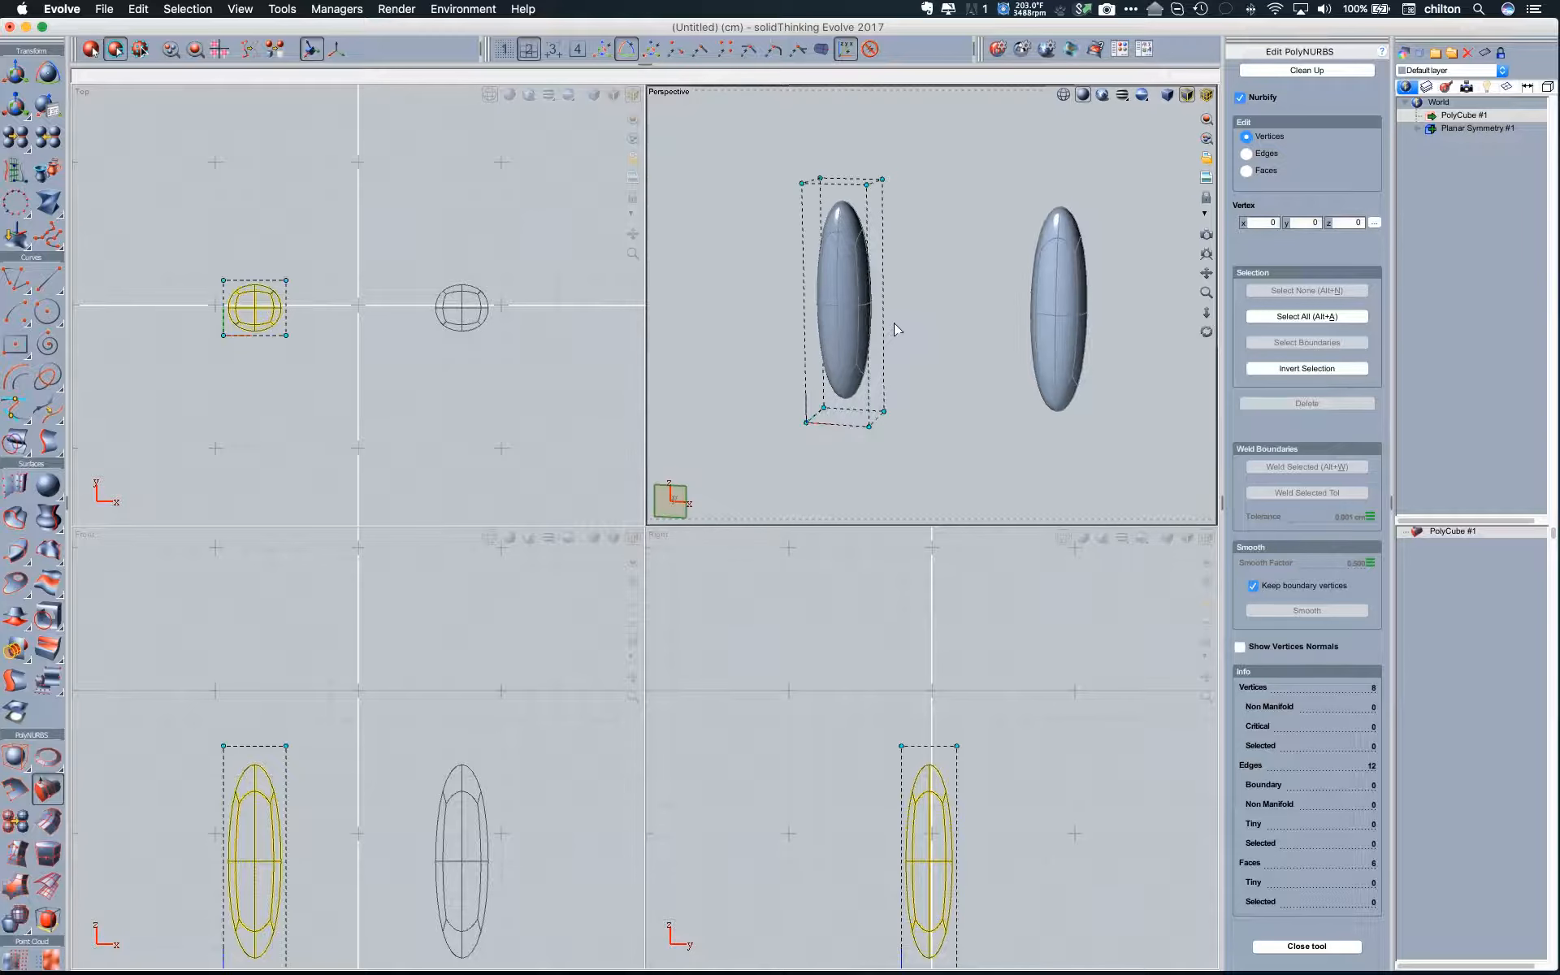
key(f)
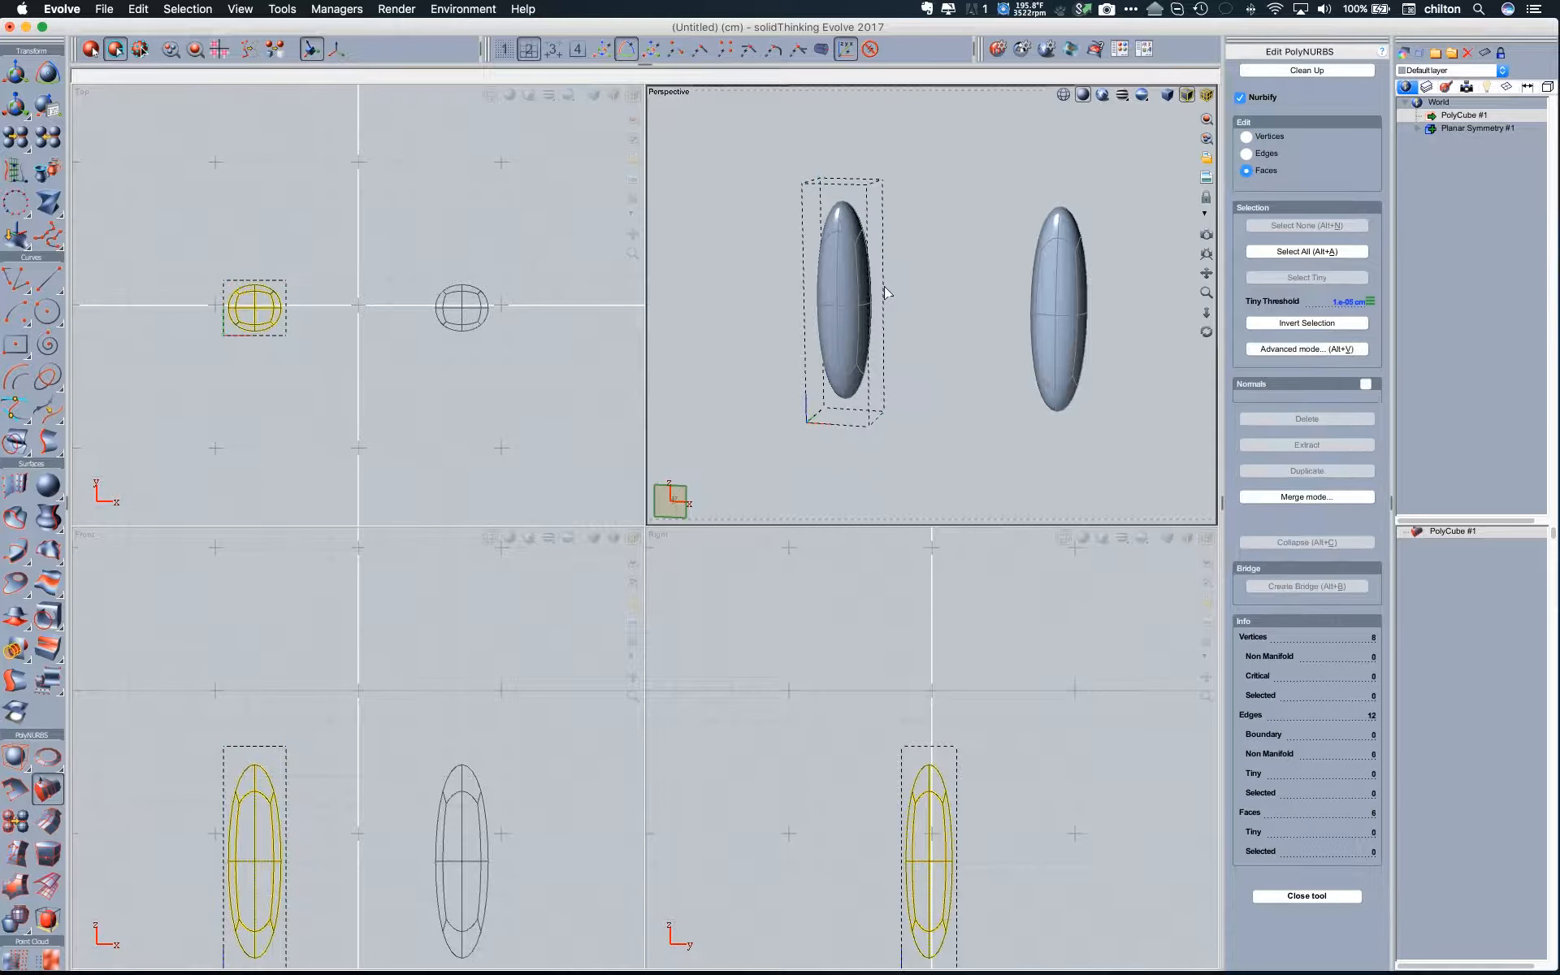
double_click(859, 93)
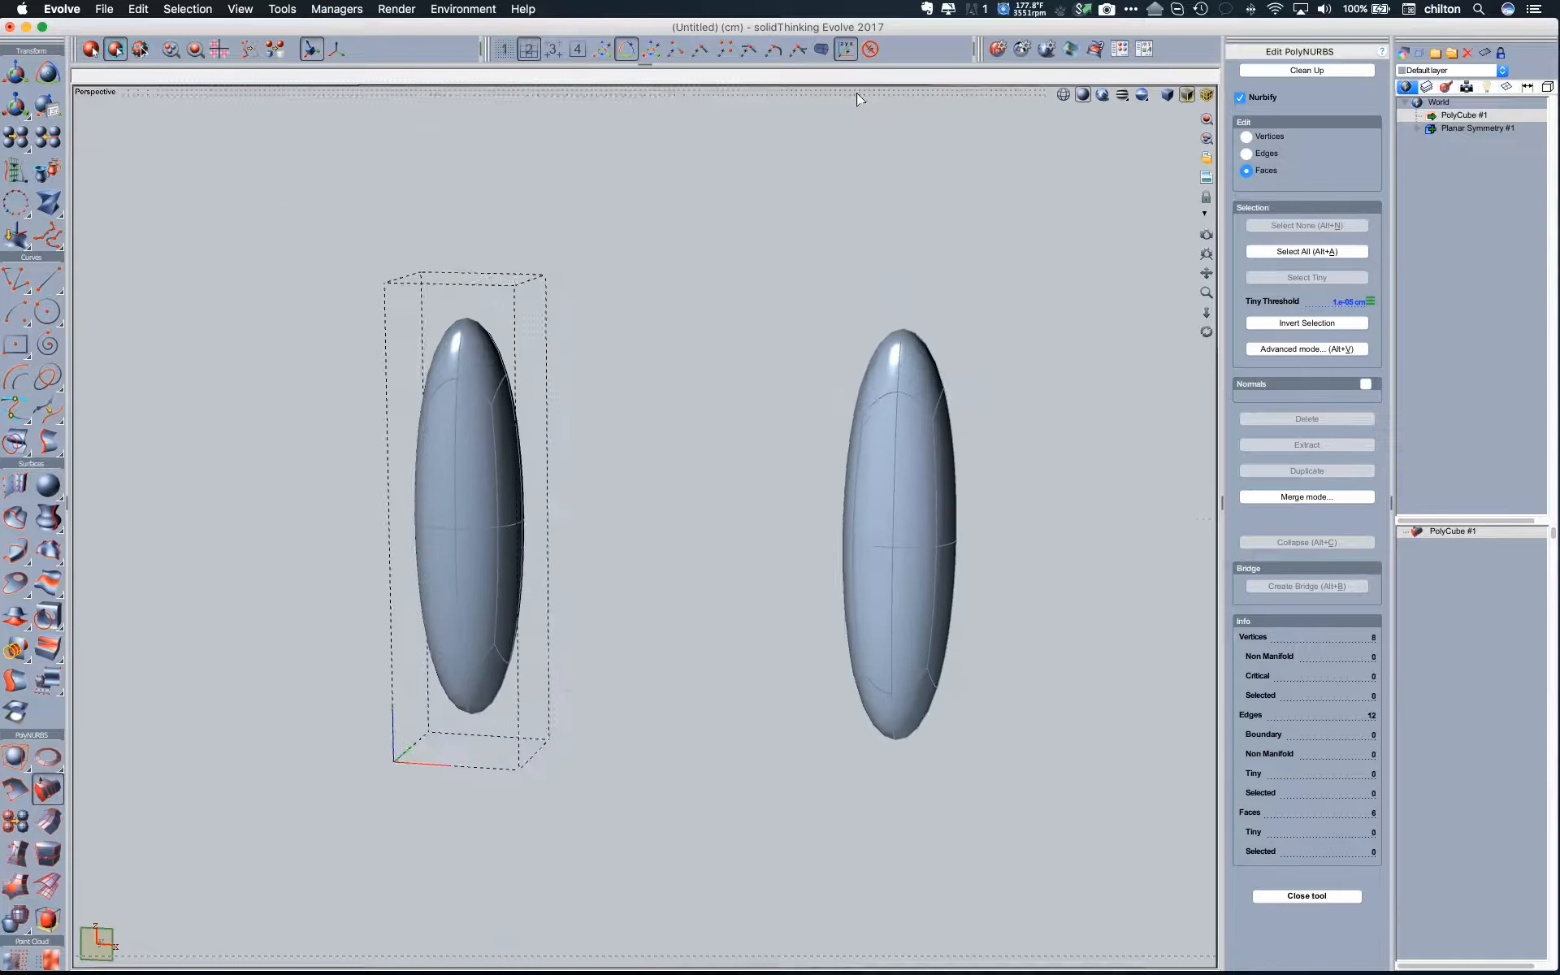
middle_drag(656, 335, 635, 446)
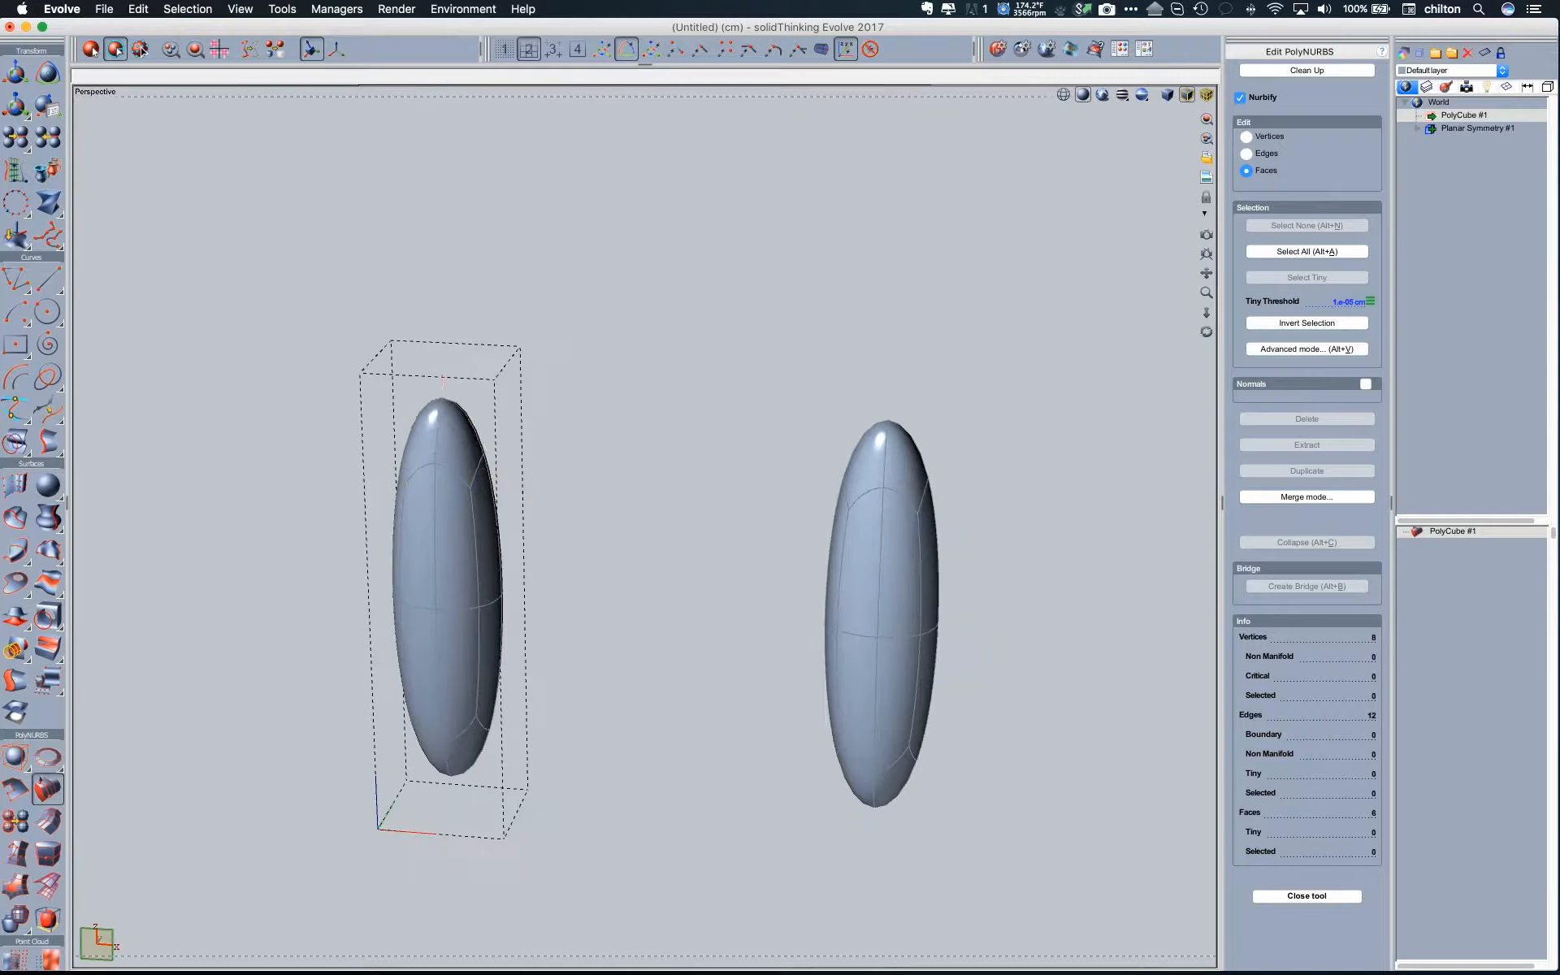
drag(449, 409, 694, 243)
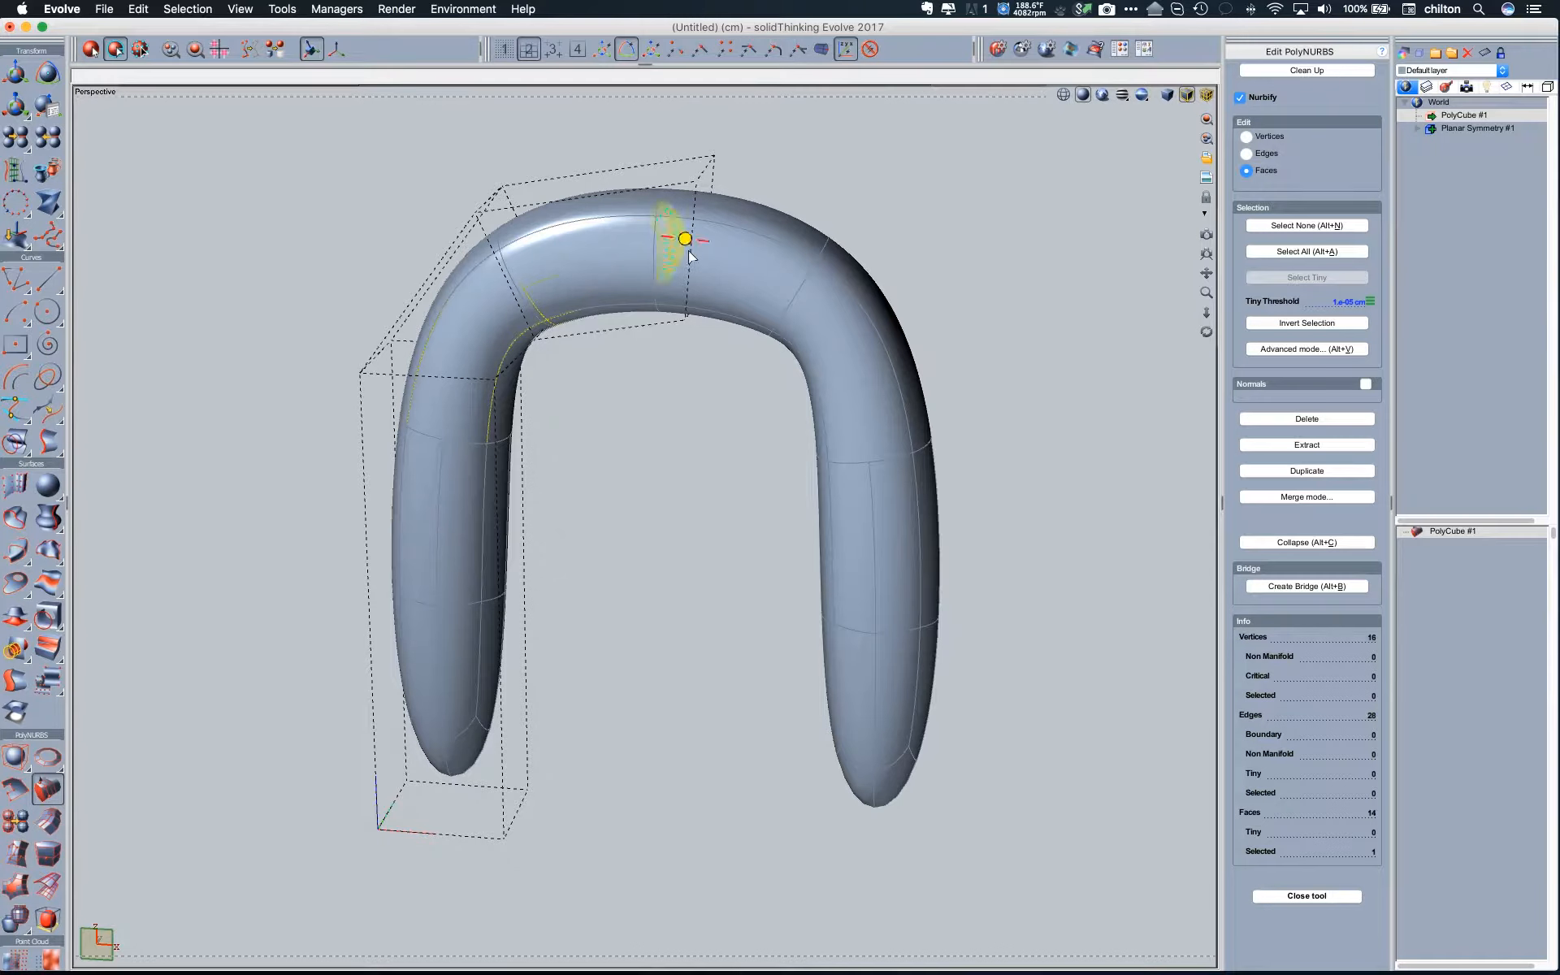
- Extrude the outer upper face upward and back to the symmetry plane to form a closed handle loop, and finish the PolyNURBS edit
drag(429, 289, 286, 126)
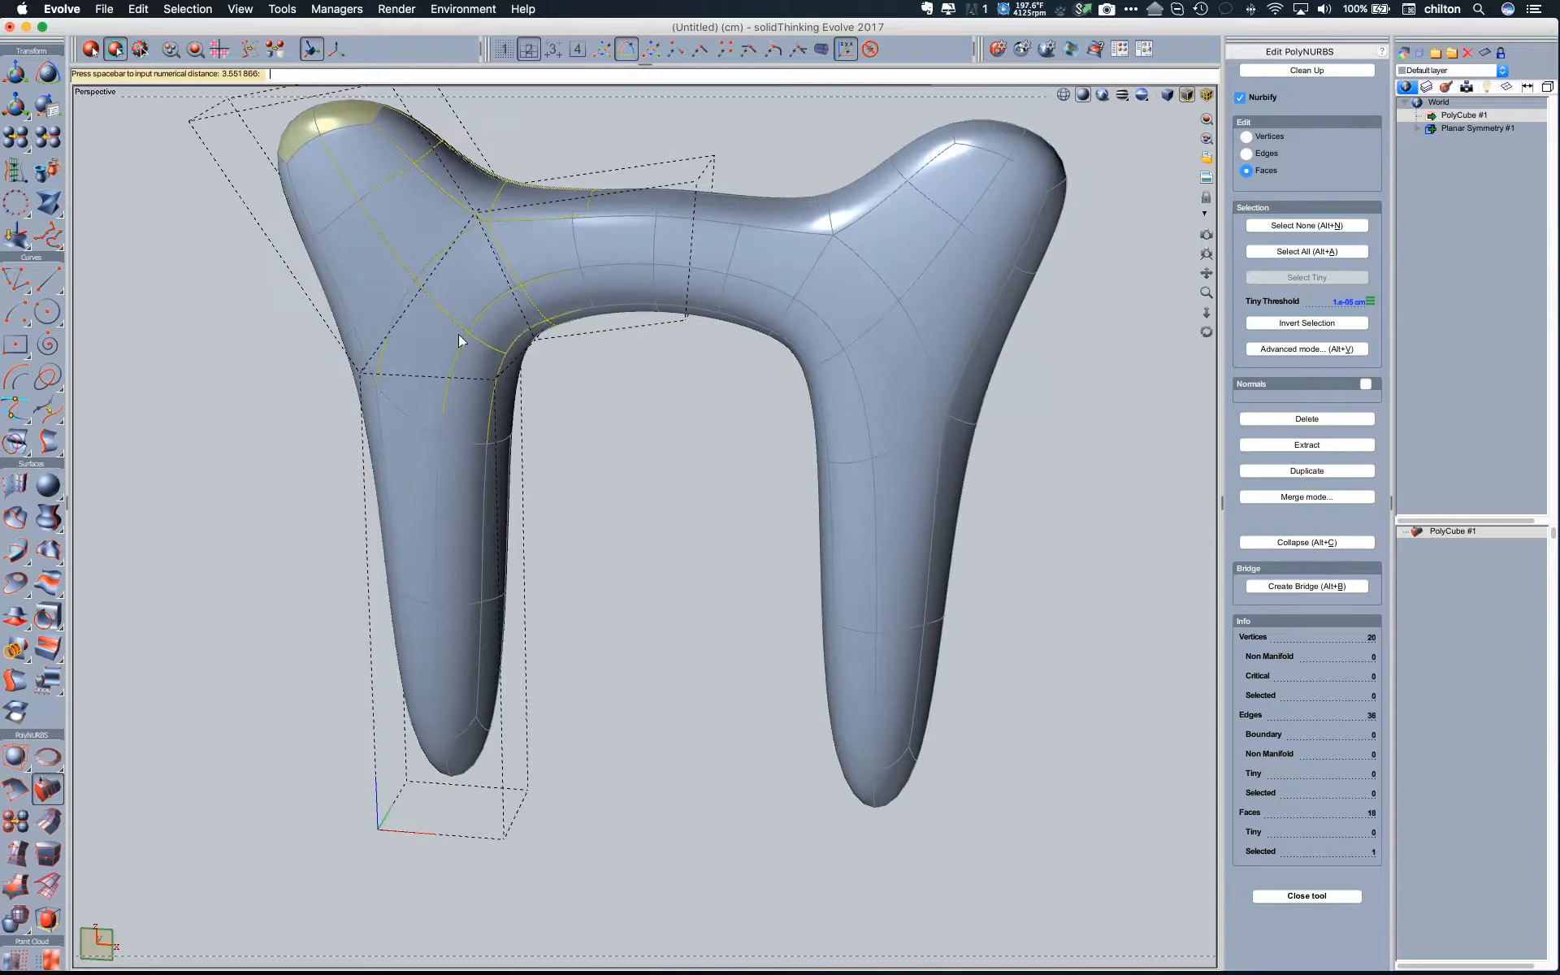
middle_drag(362, 178, 393, 415)
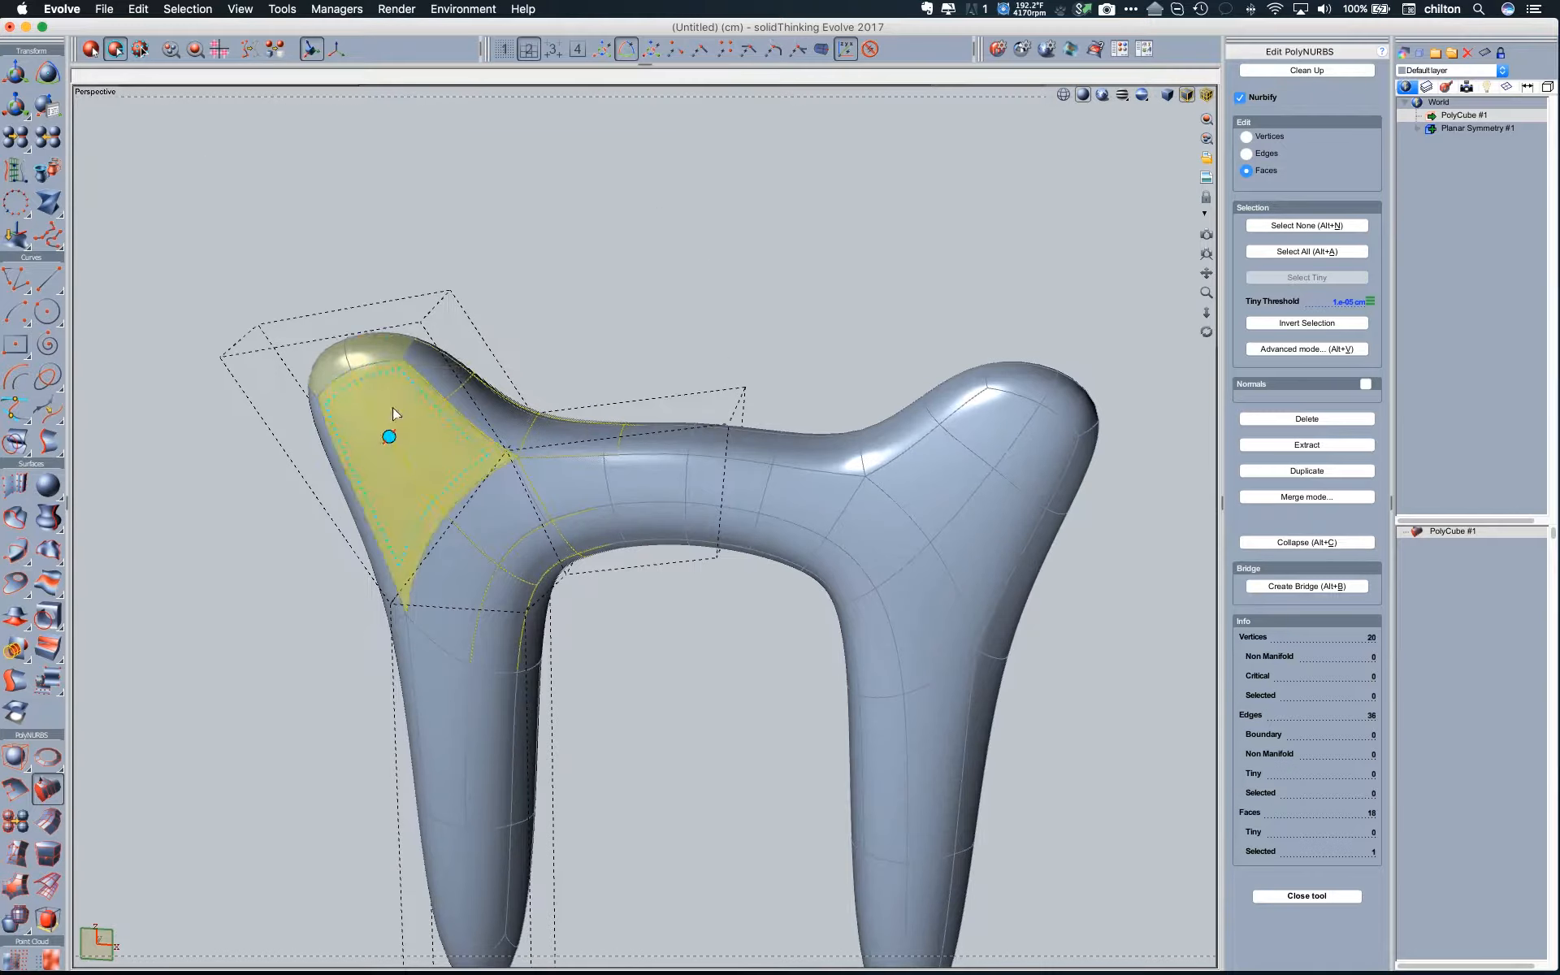
drag(348, 340, 741, 119)
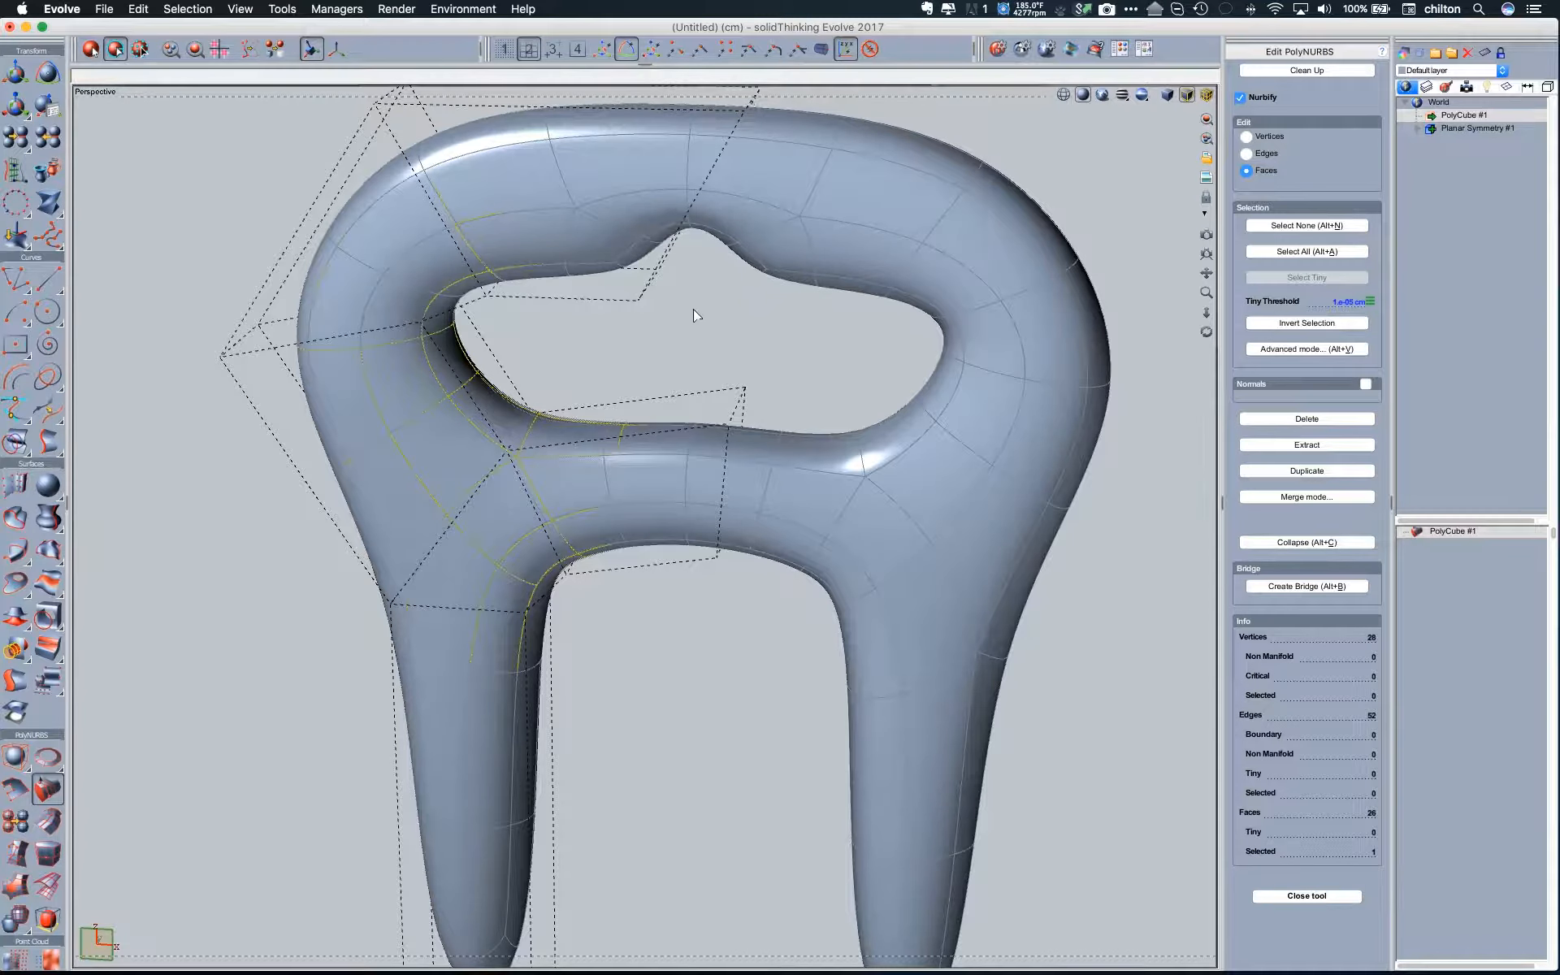
mouse_move(696, 305)
middle_down()
mouse_move(636, 403)
mouse_move(677, 302)
middle_up()
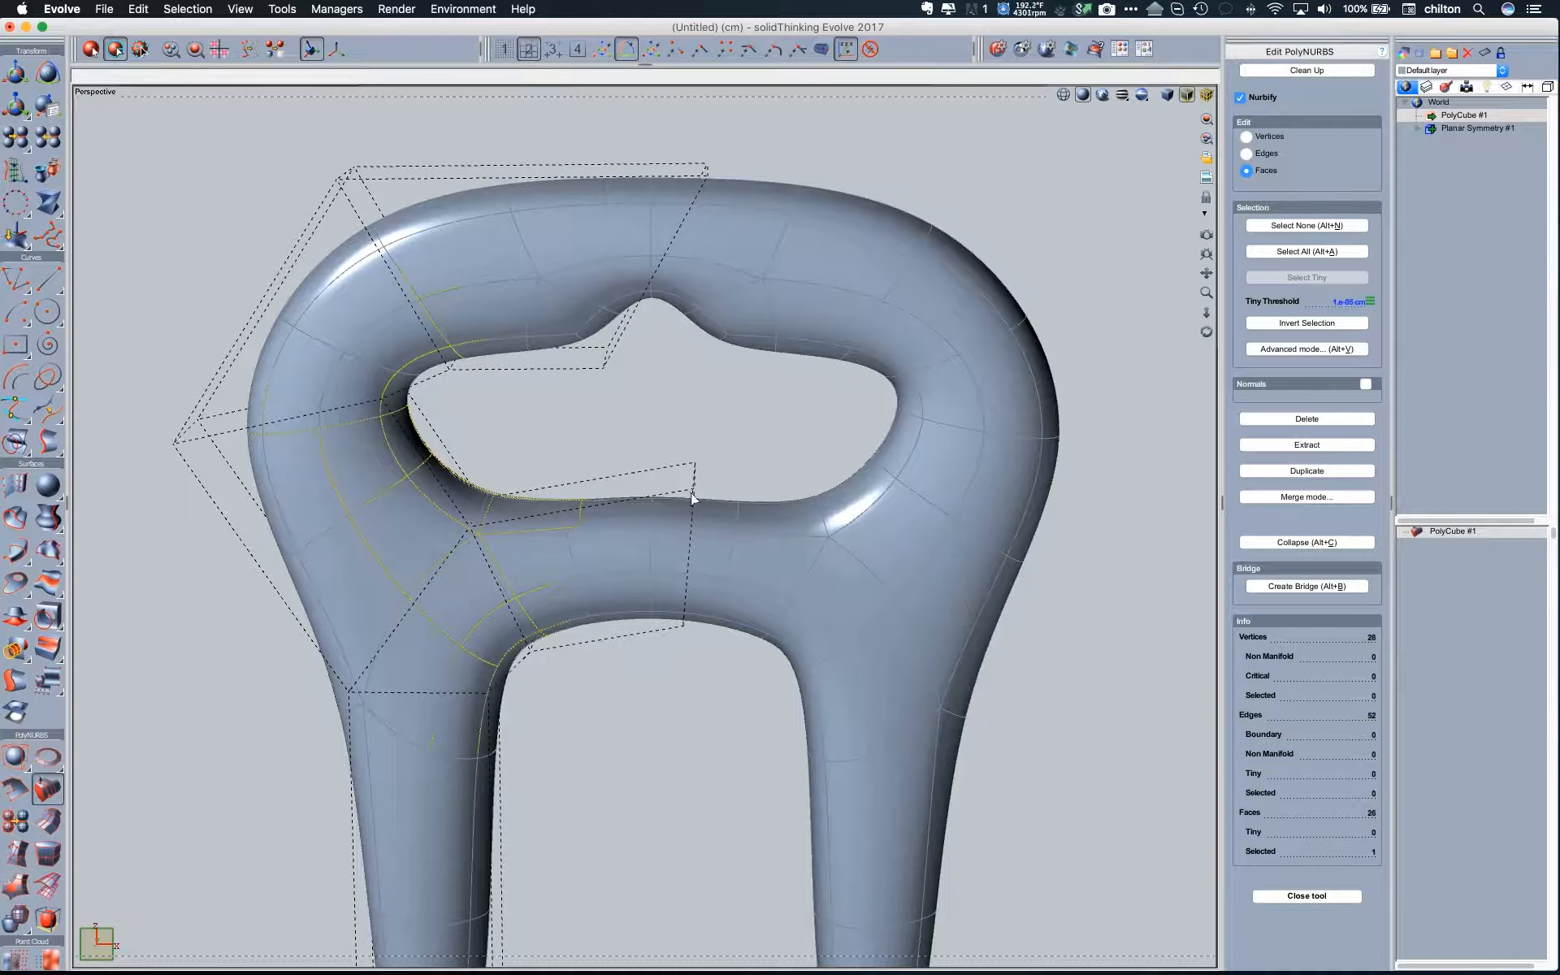
click(644, 539)
key(Escape)
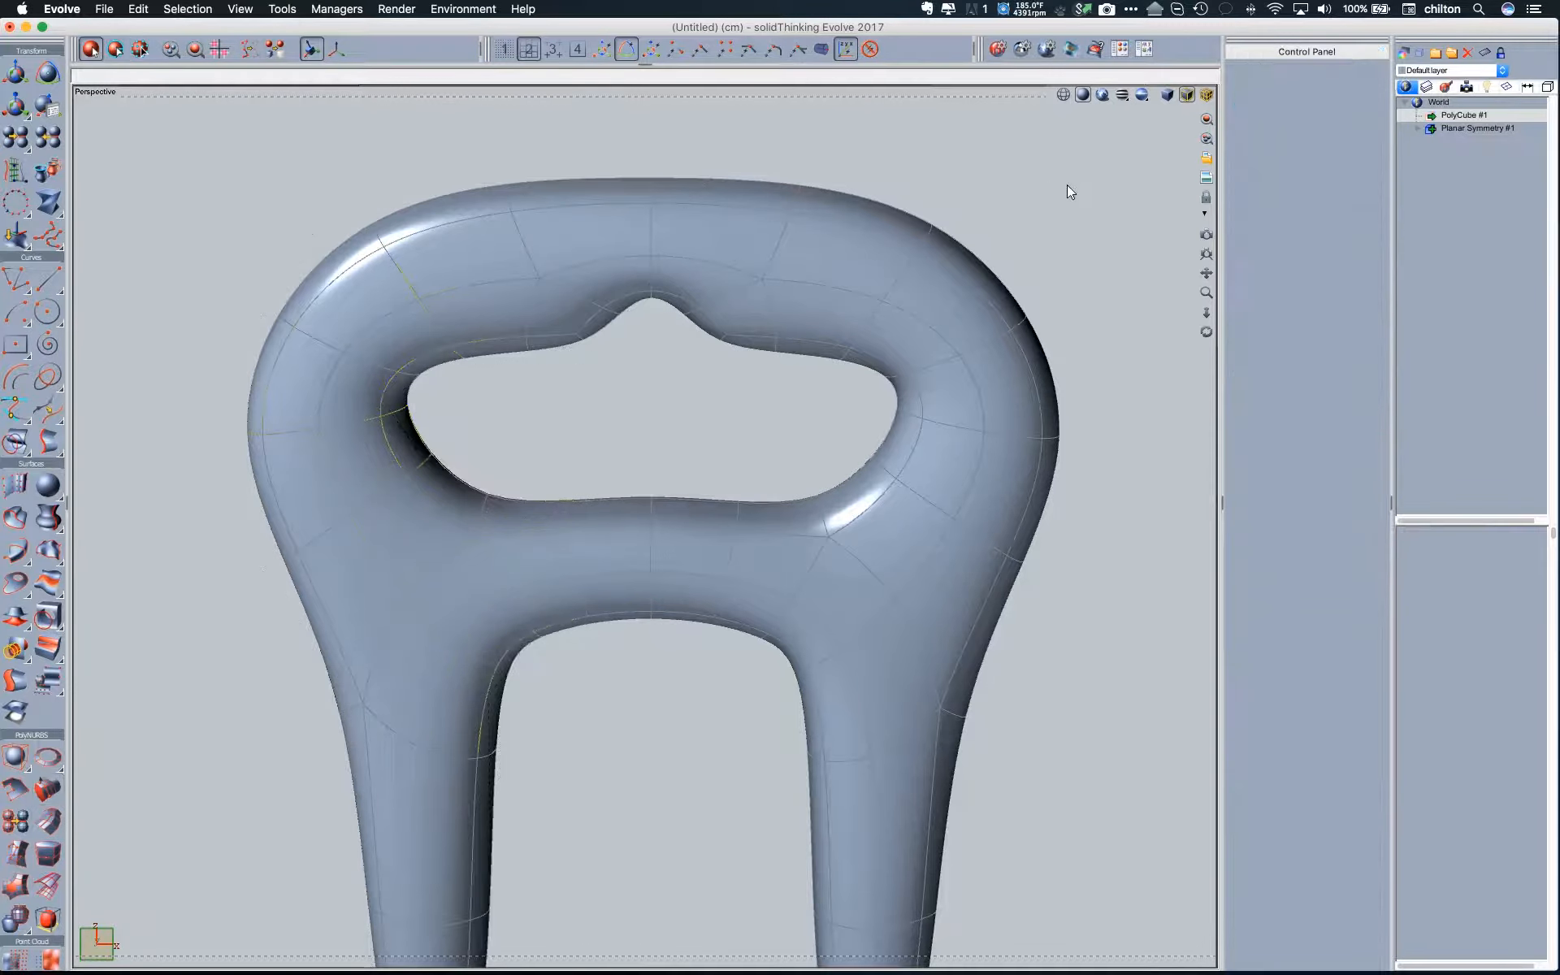
- Review the first Planar Symmetry's output settings and inspect the combined, trimmed handle shape
click(1456, 130)
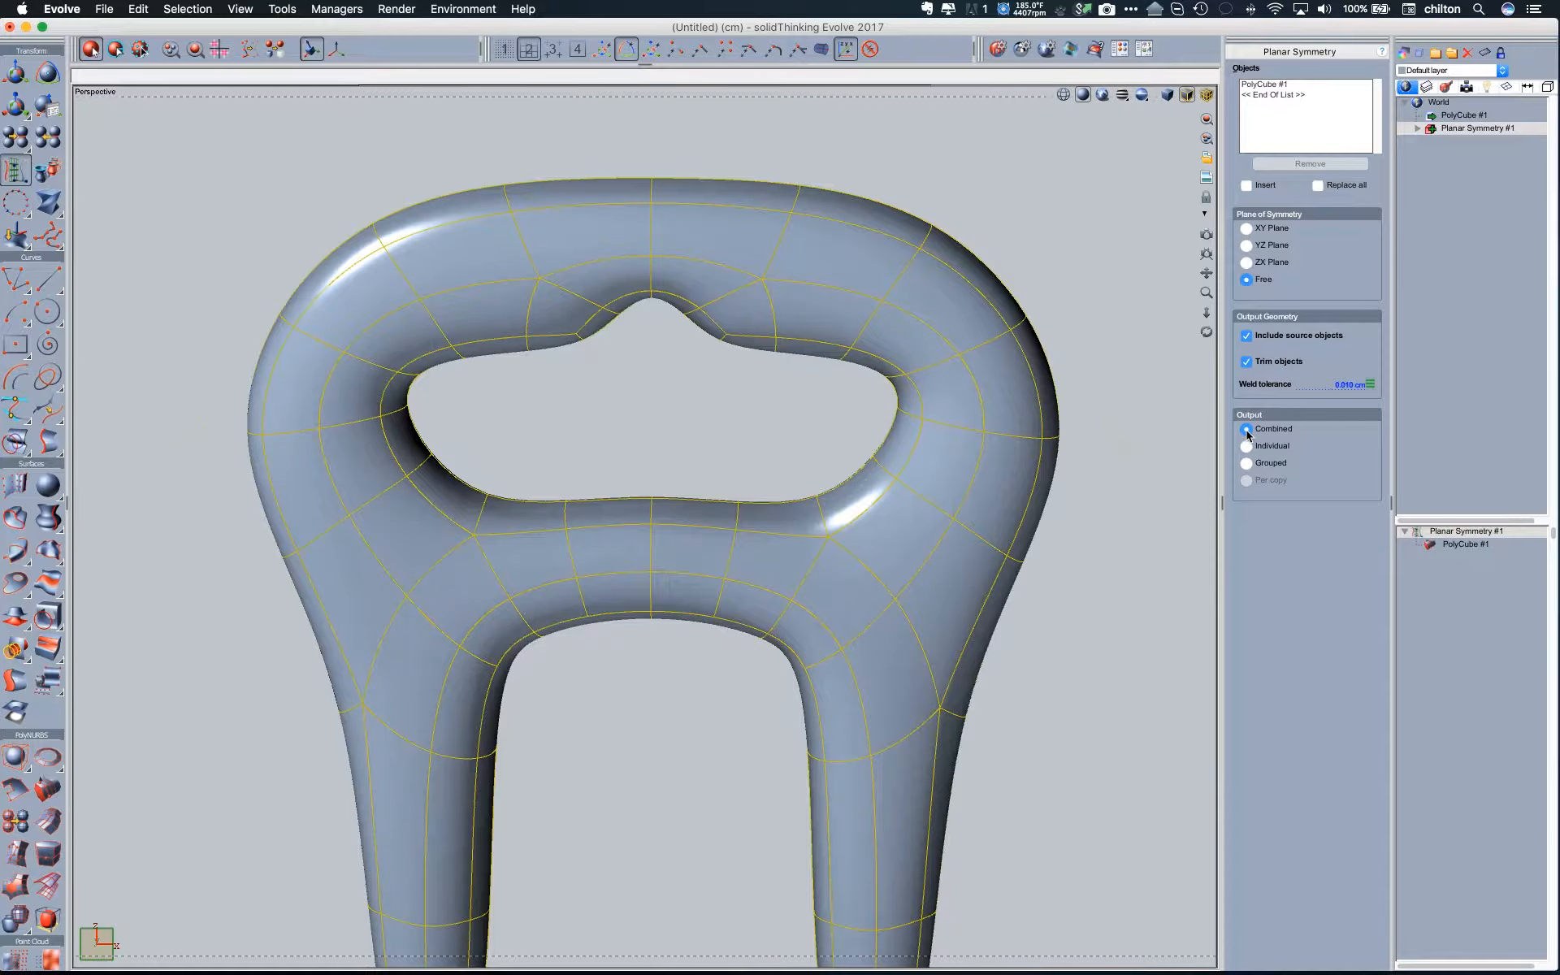
scroll(871, 452, down, 5)
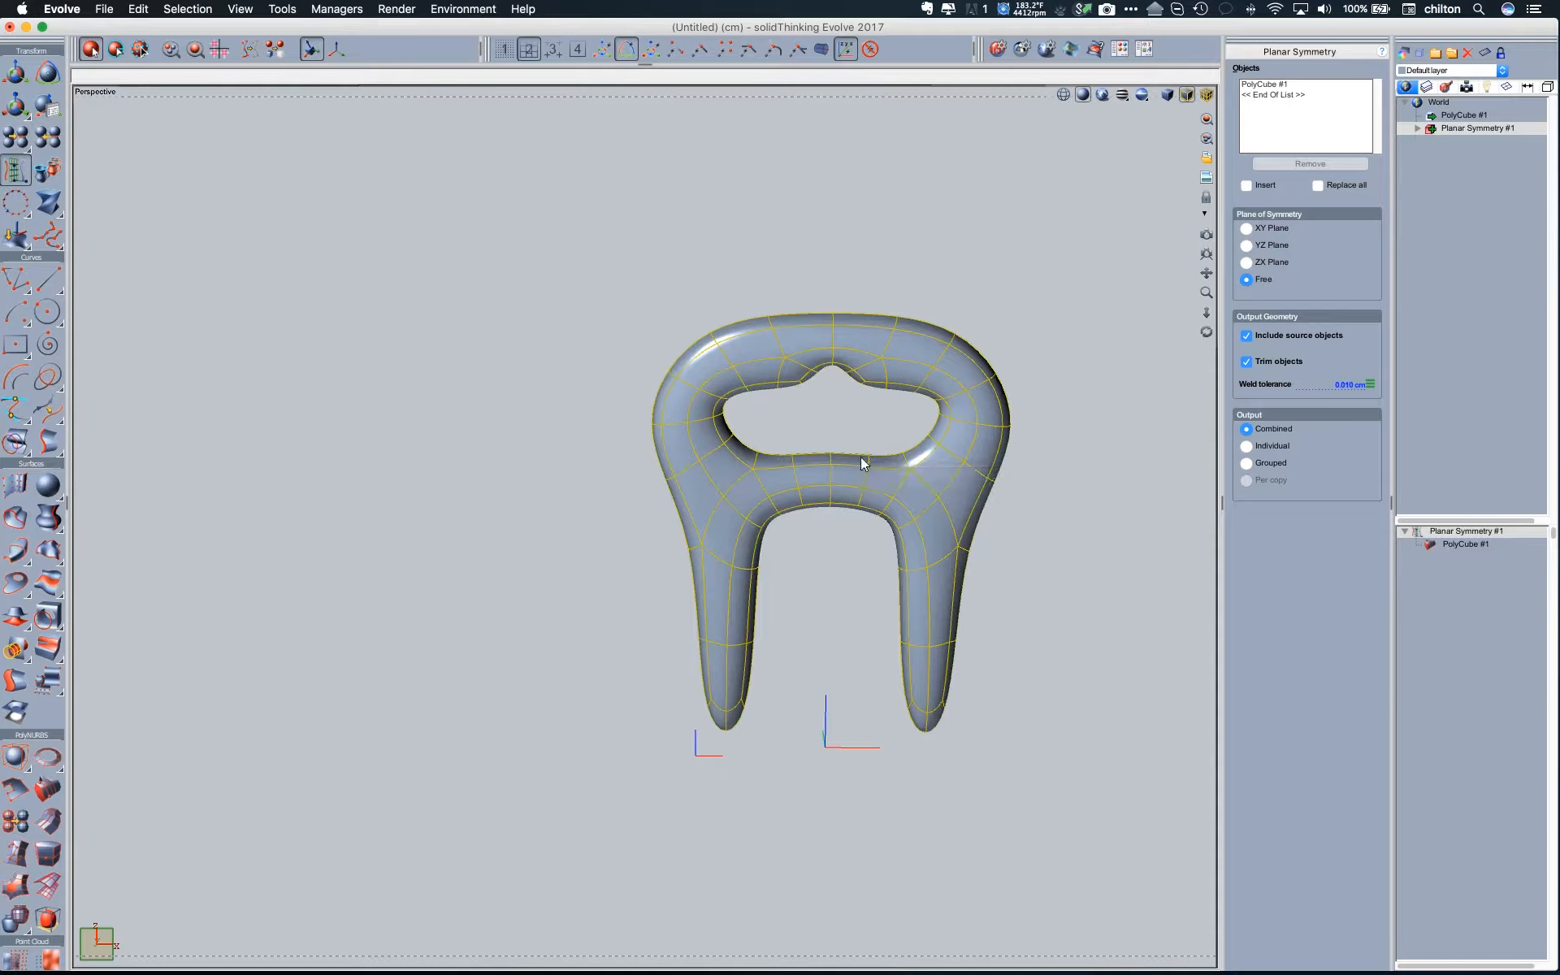
middle_drag(862, 459, 874, 480)
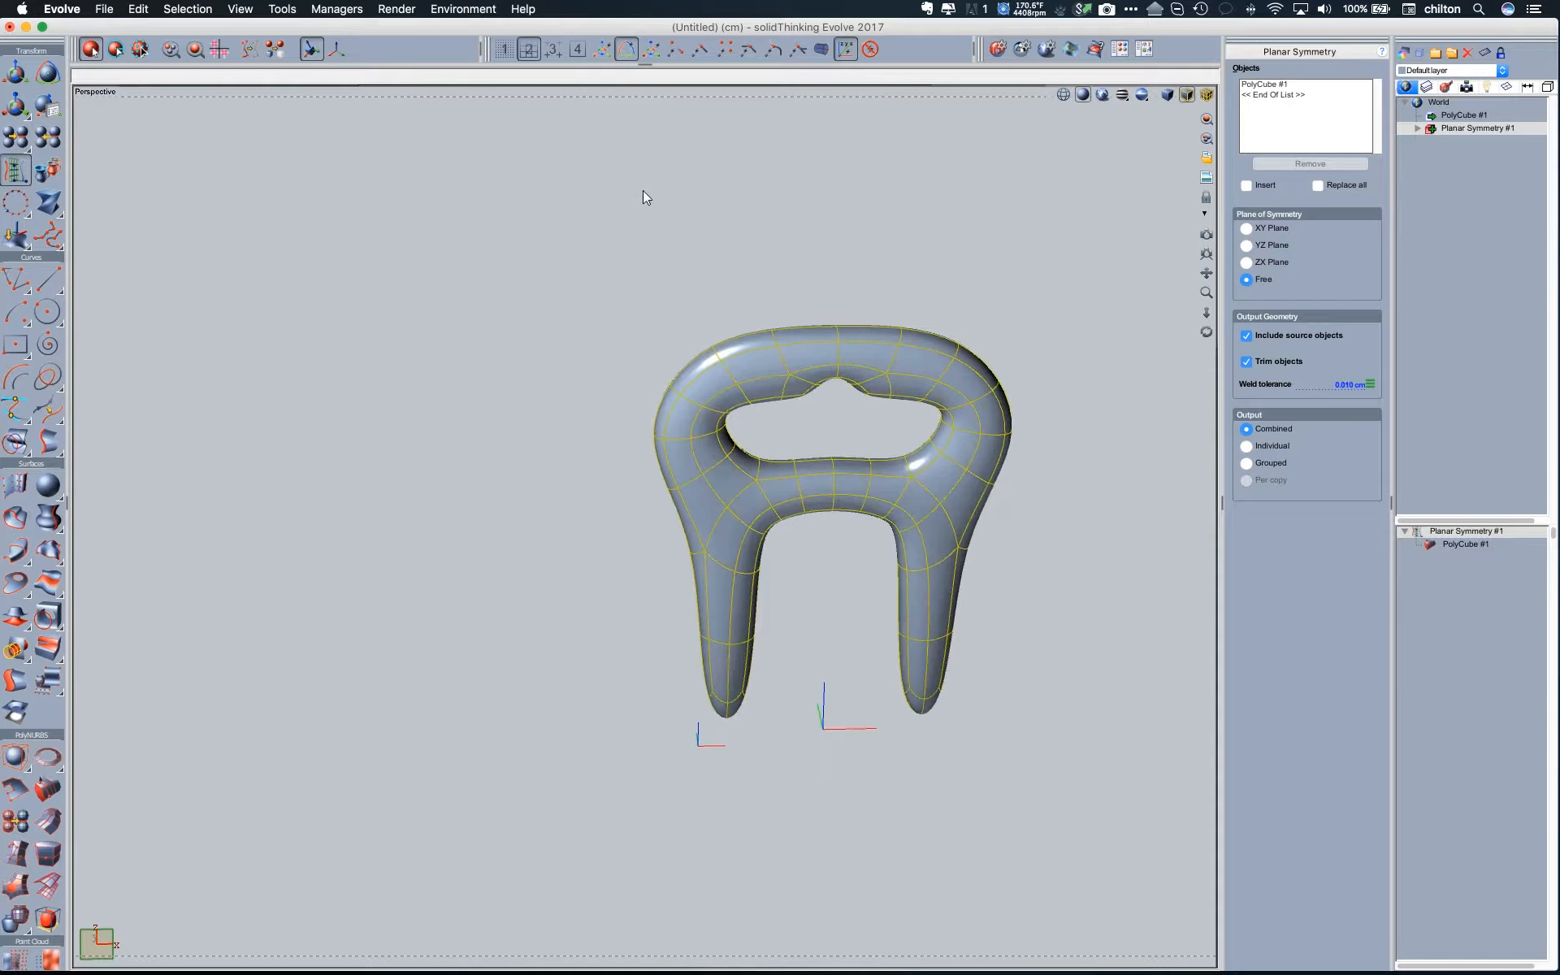
- Create a sphere of 4 cm radius in the Top view, centred at about X -4, Y -5, in front of the handle
double_click(572, 95)
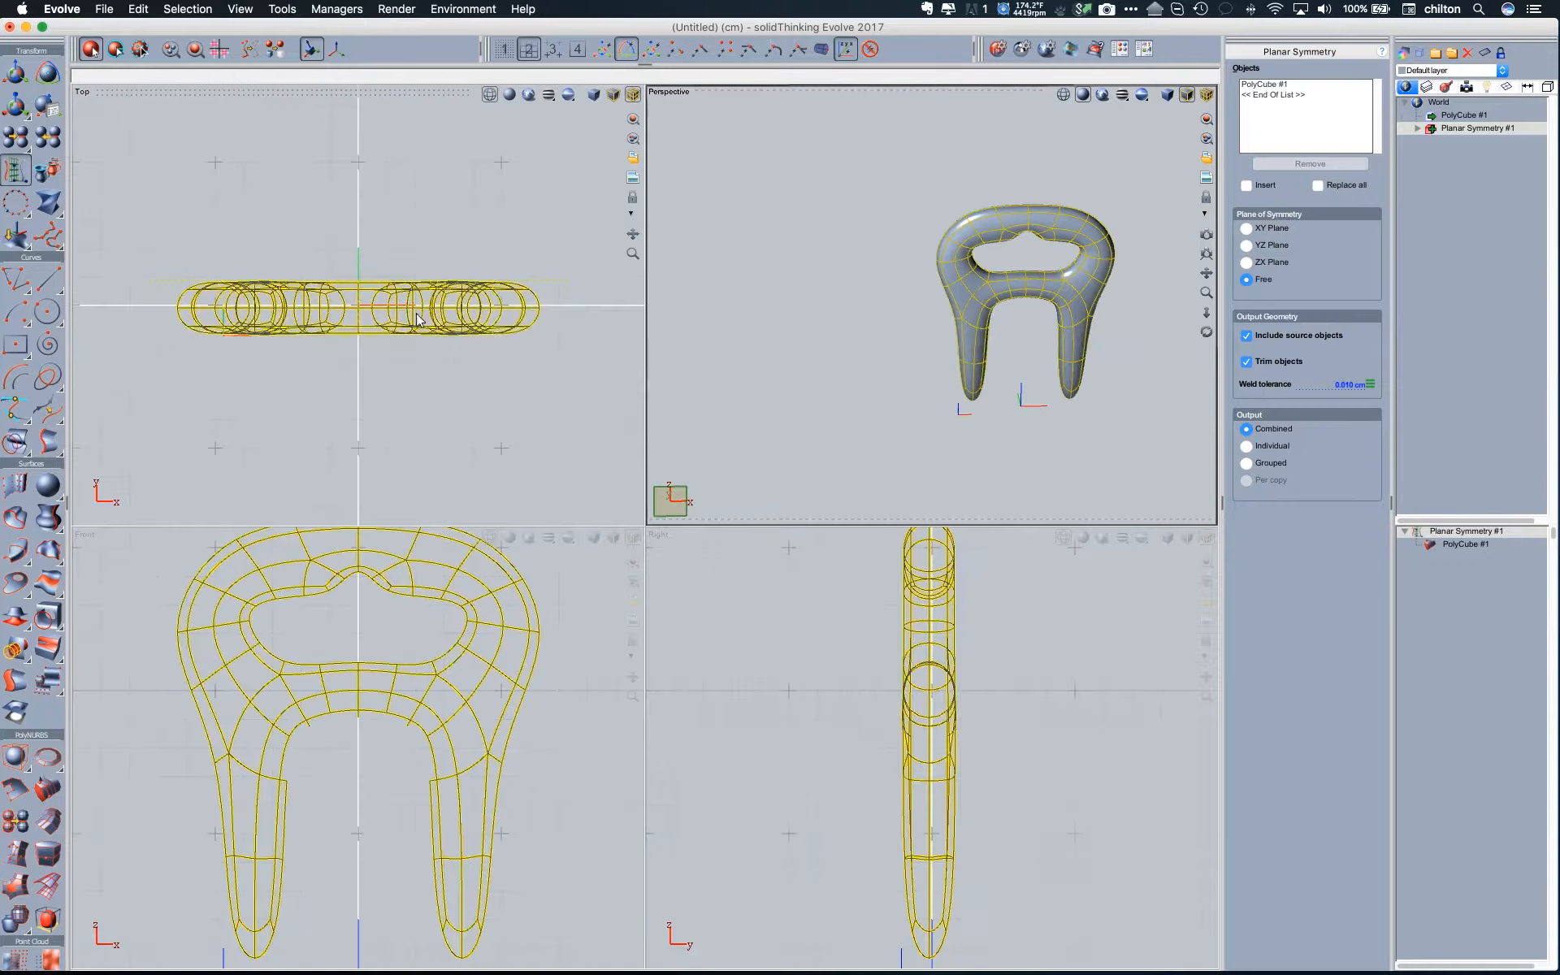
click(49, 486)
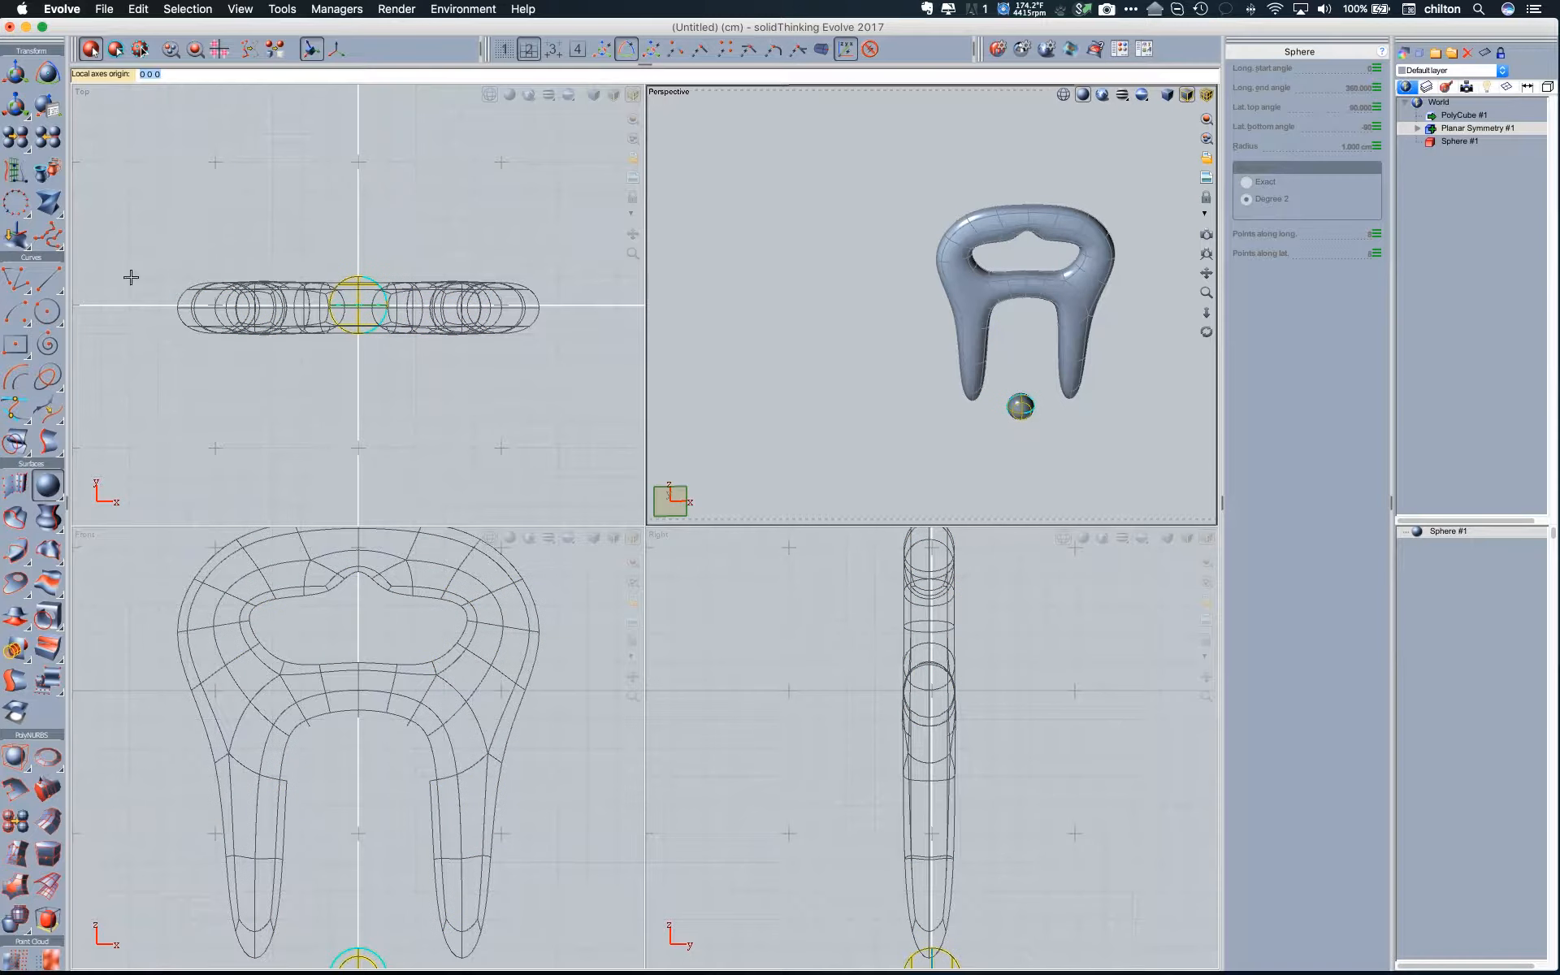
click(244, 448)
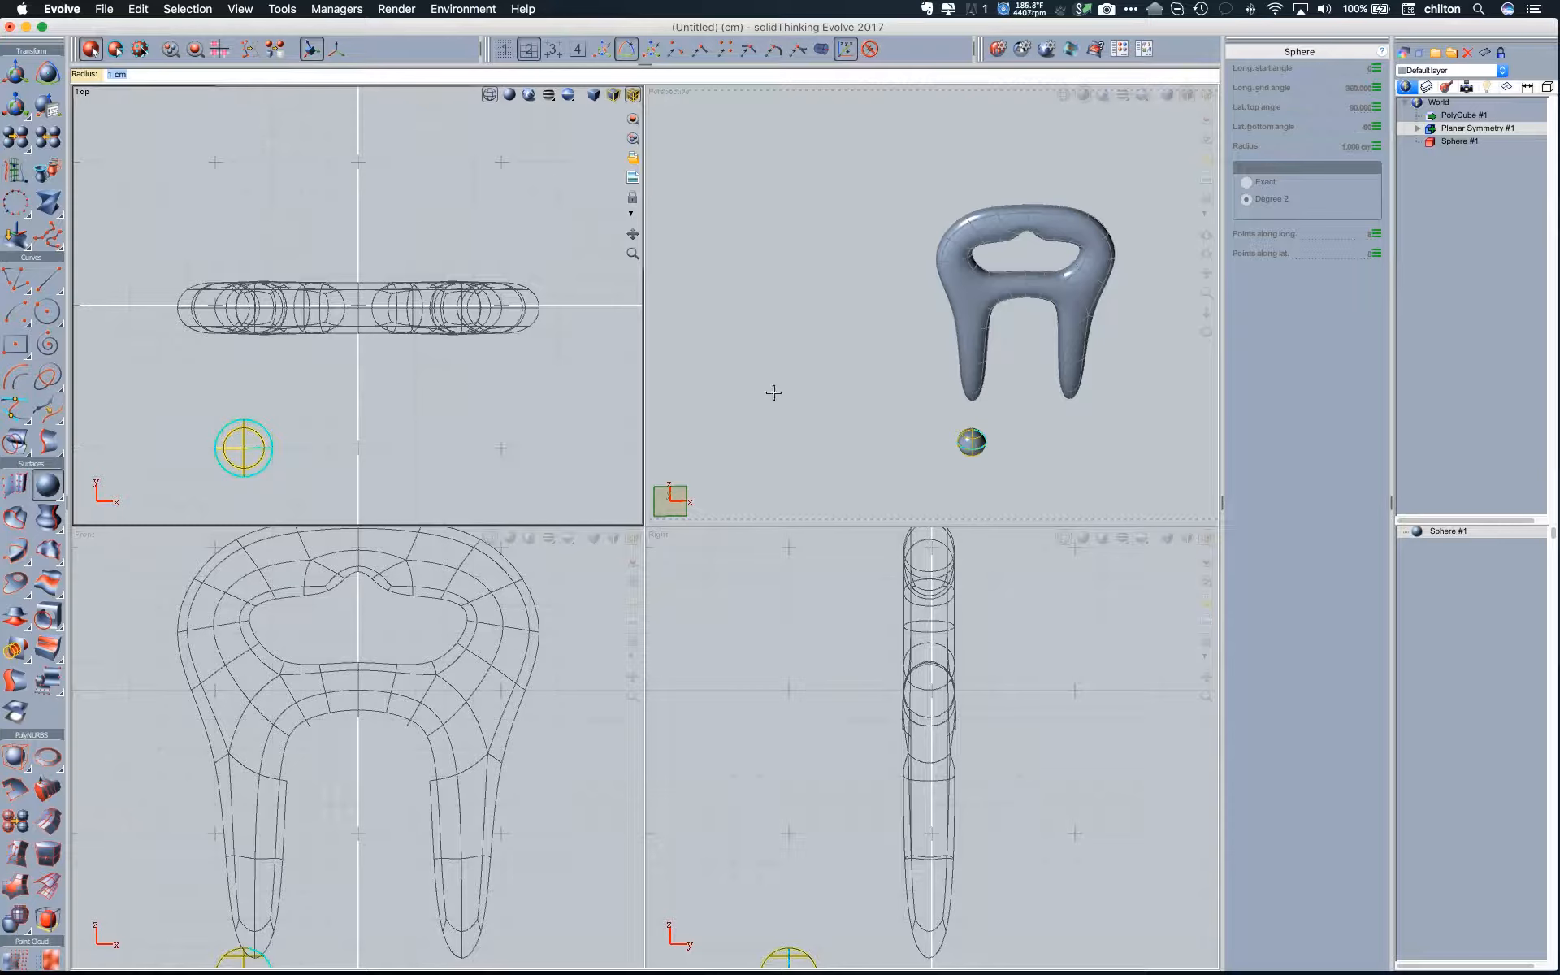
text(4)
key(Return)
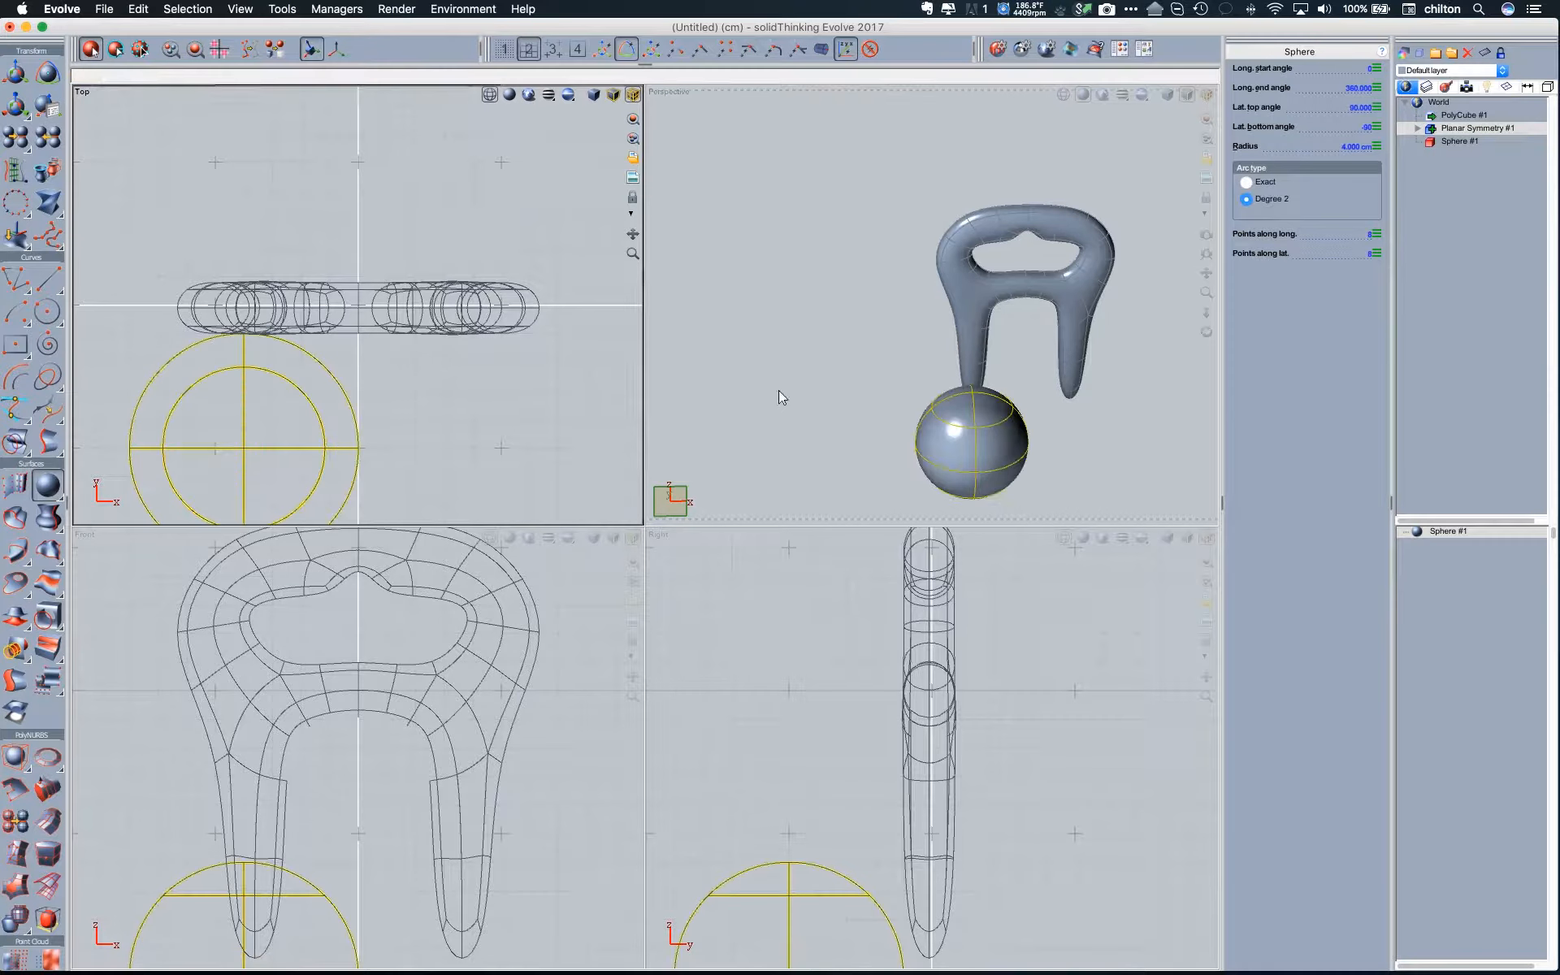
- Mirror the sphere with Planar Symmetry using a free plane slanted from above the origin toward the lower right in the Top view
click(12, 172)
click(963, 434)
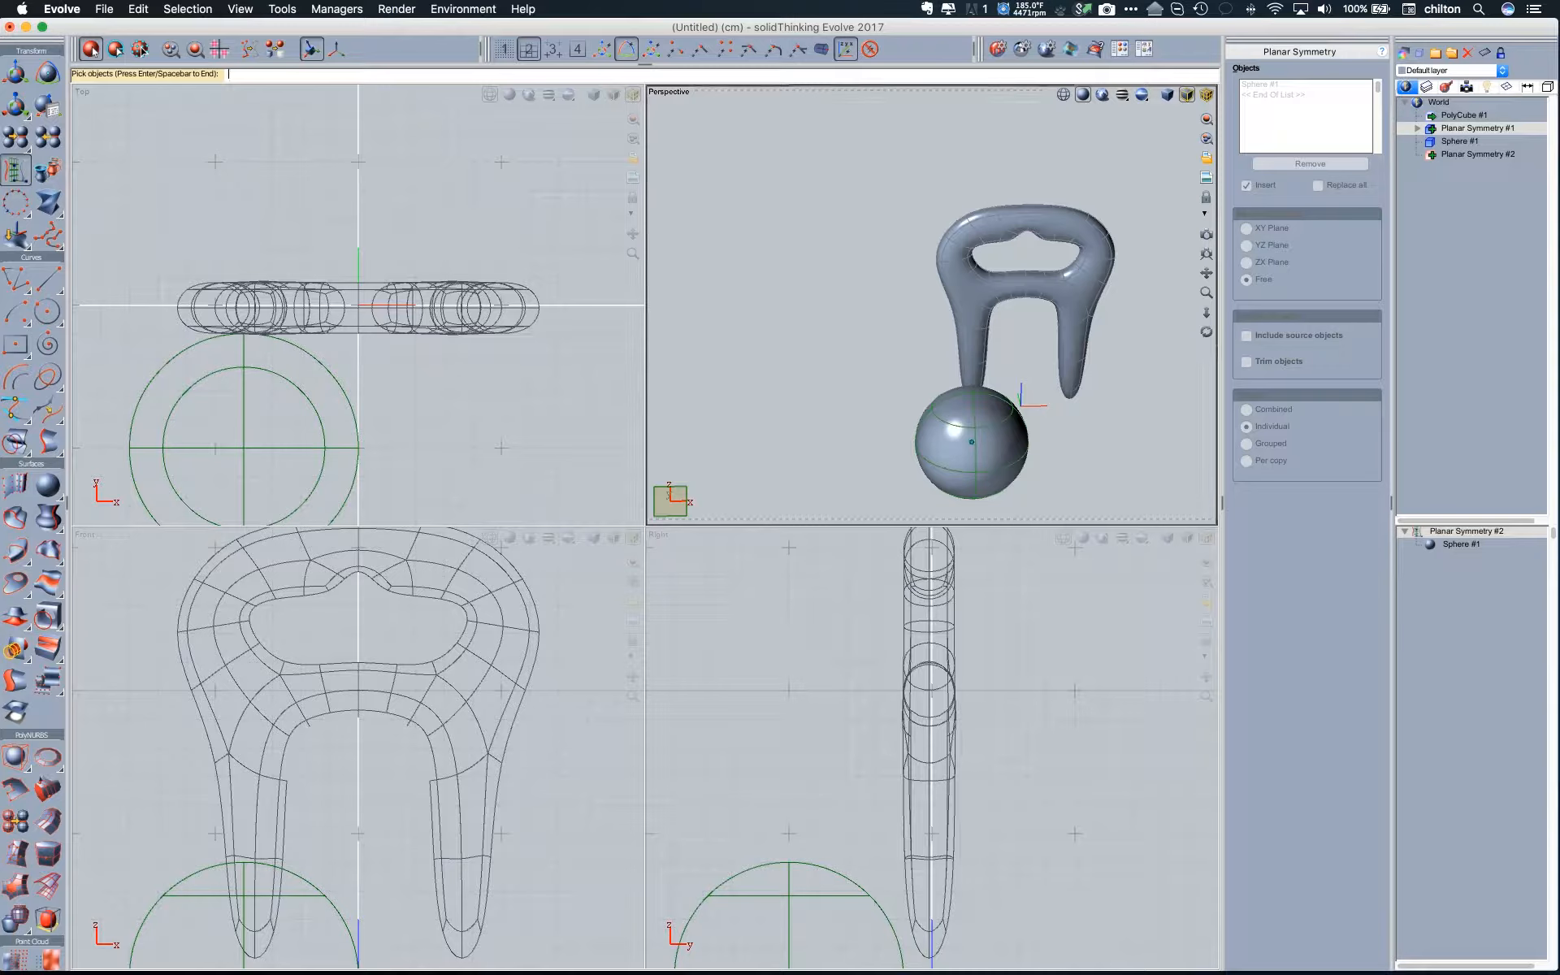
key(Return)
click(358, 218)
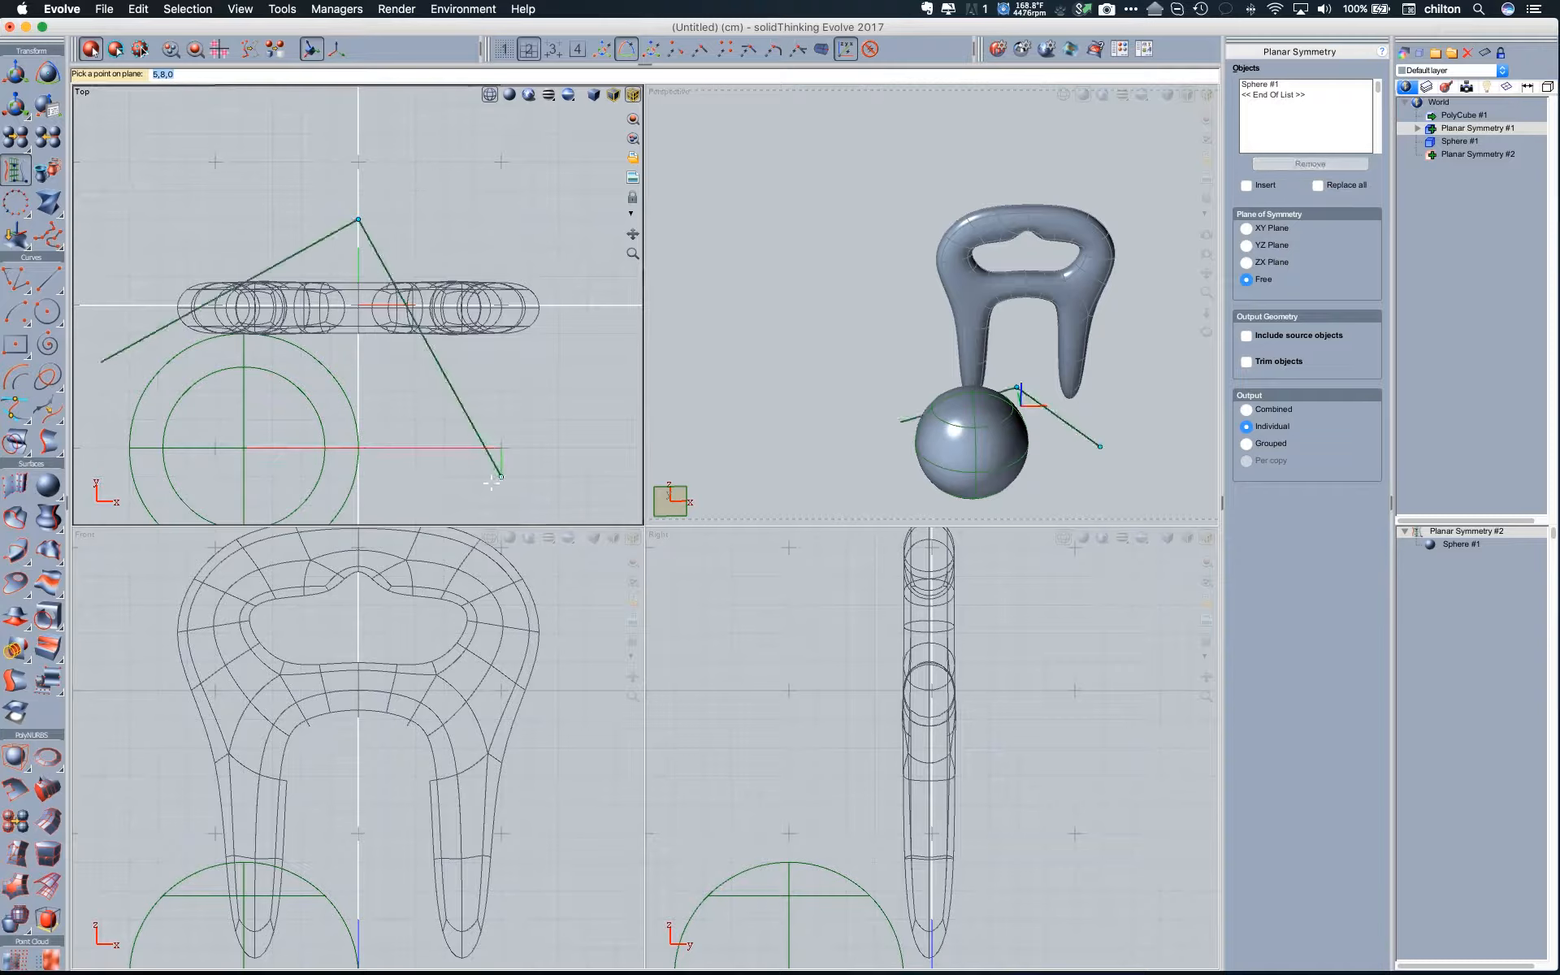
click(492, 483)
click(769, 391)
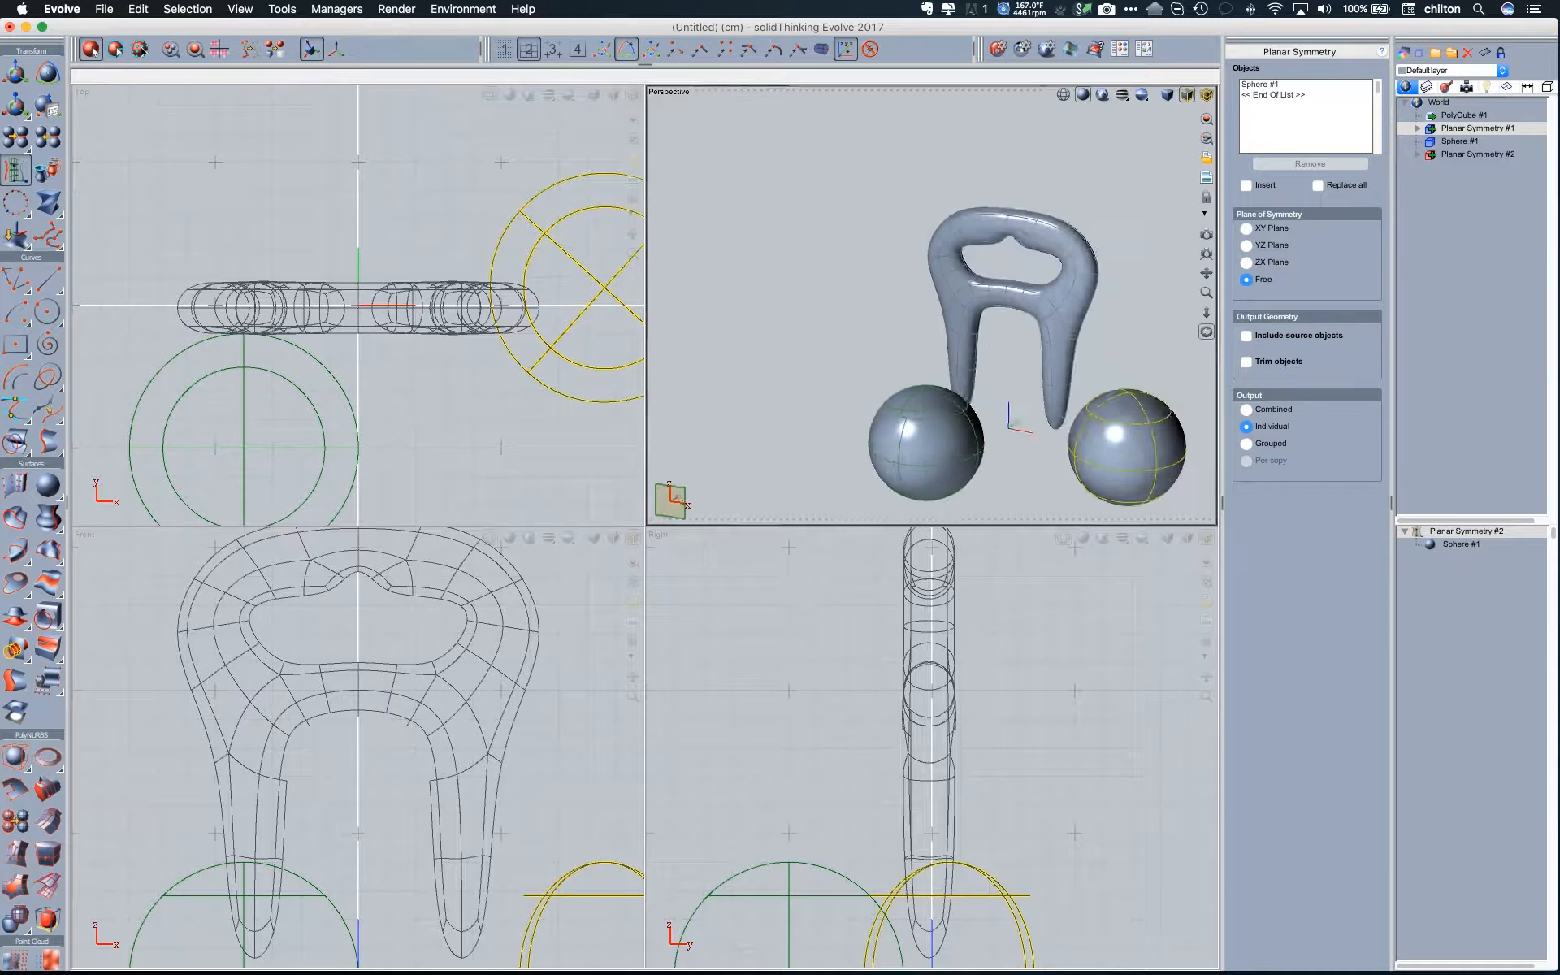
middle_drag(845, 374, 835, 367)
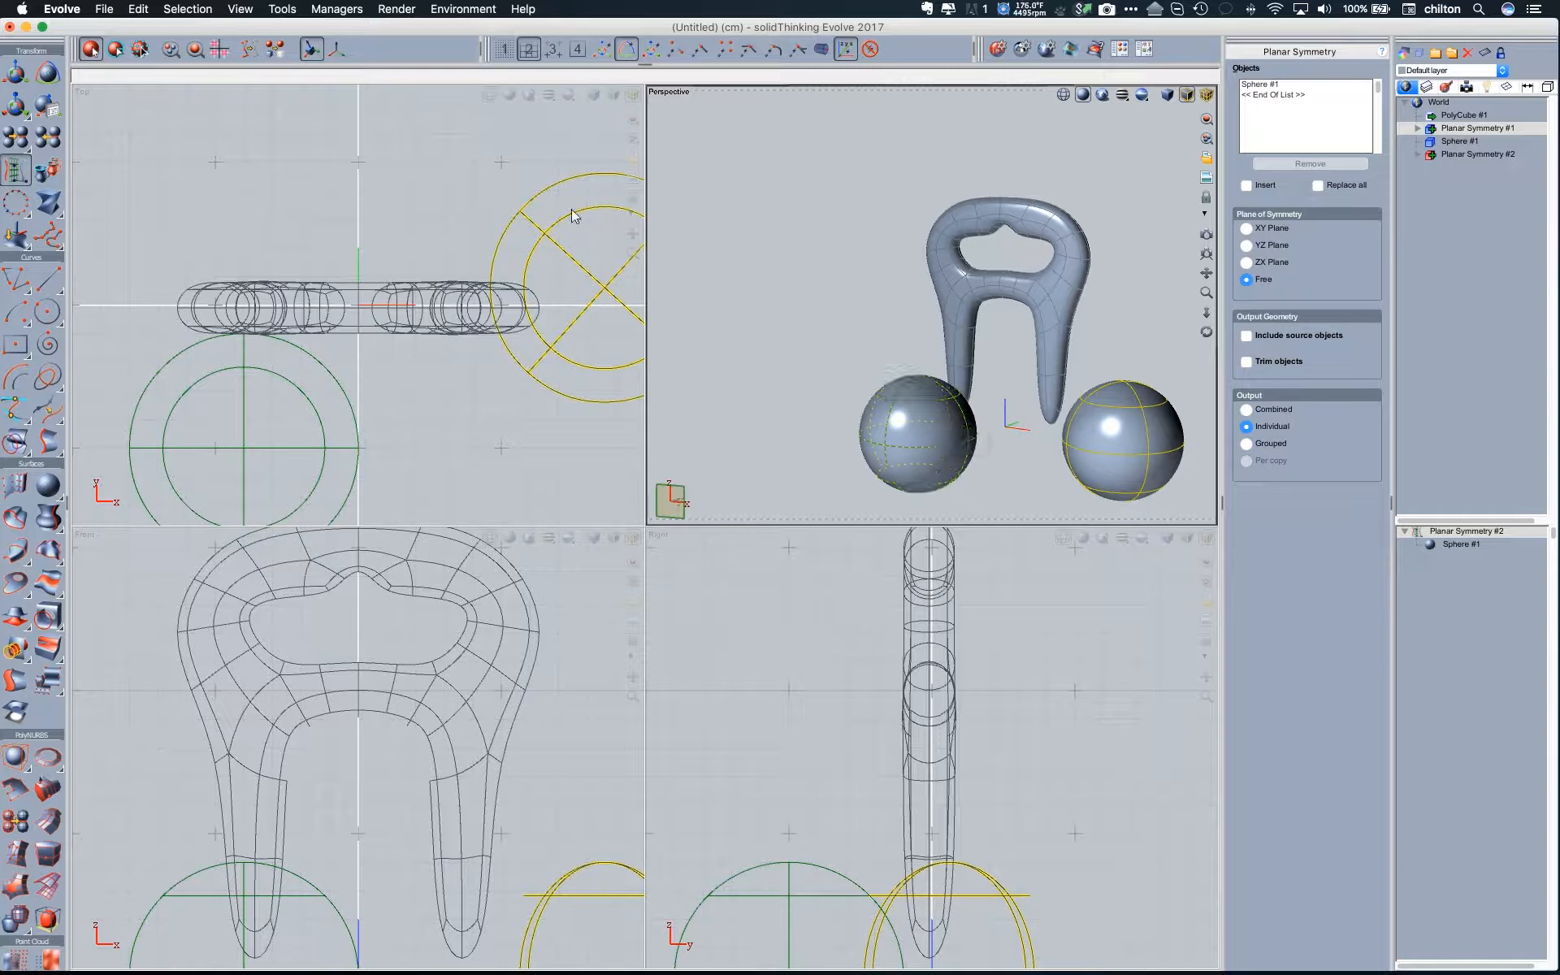
- Edit the source sphere's control points and translate its top points by about 8 cm in X and 0.536 cm in Z
click(139, 50)
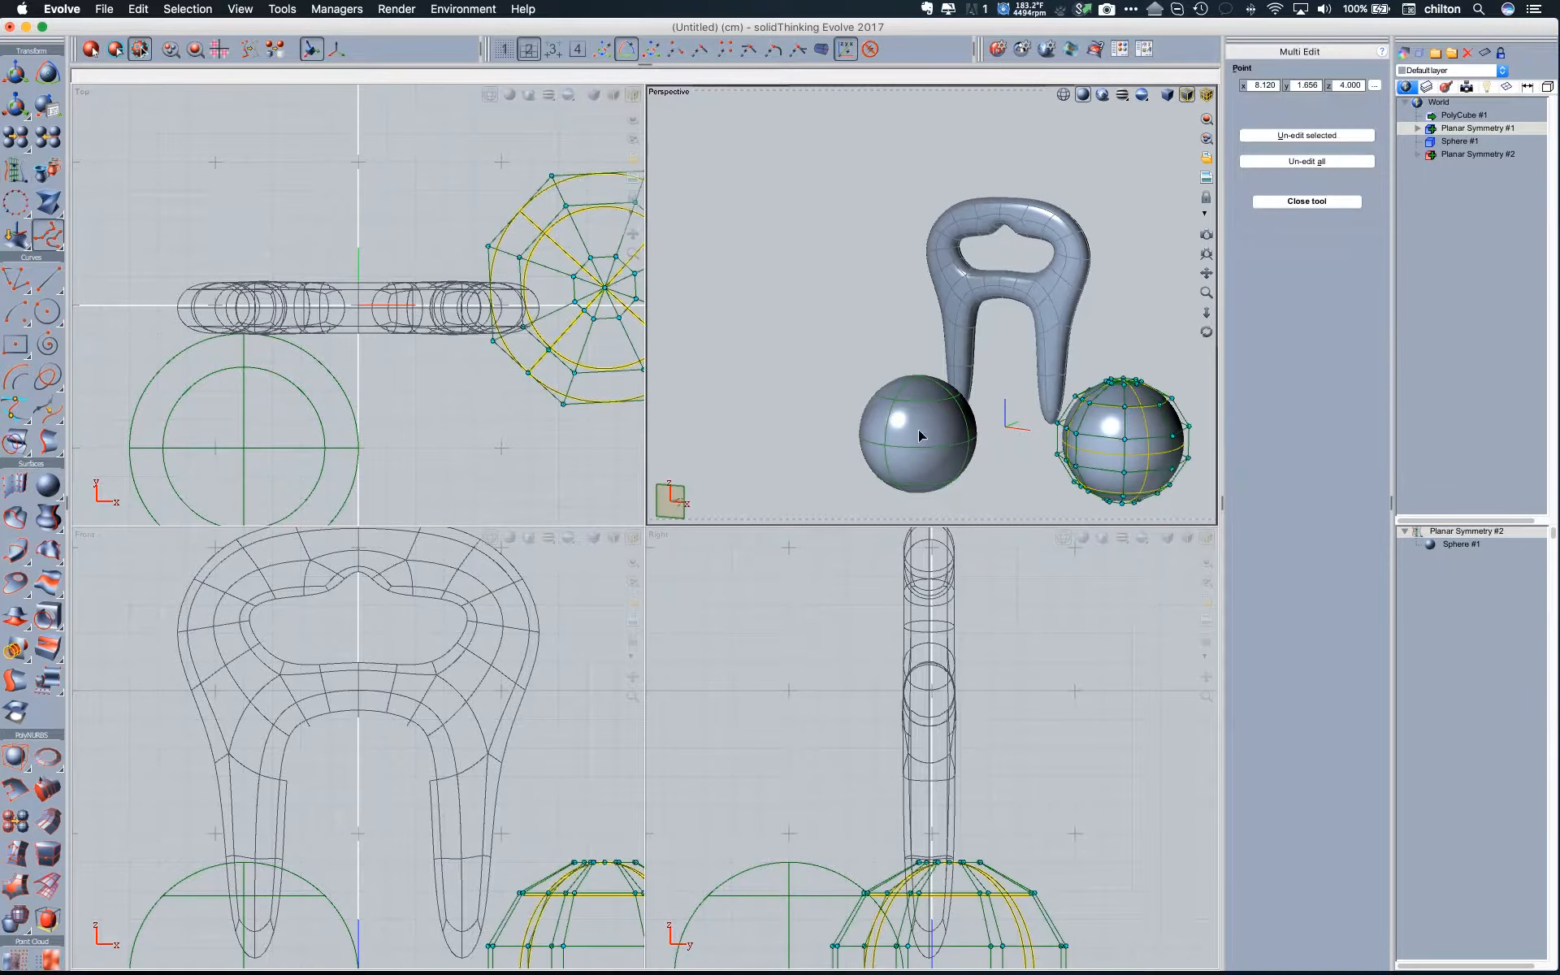
click(1459, 141)
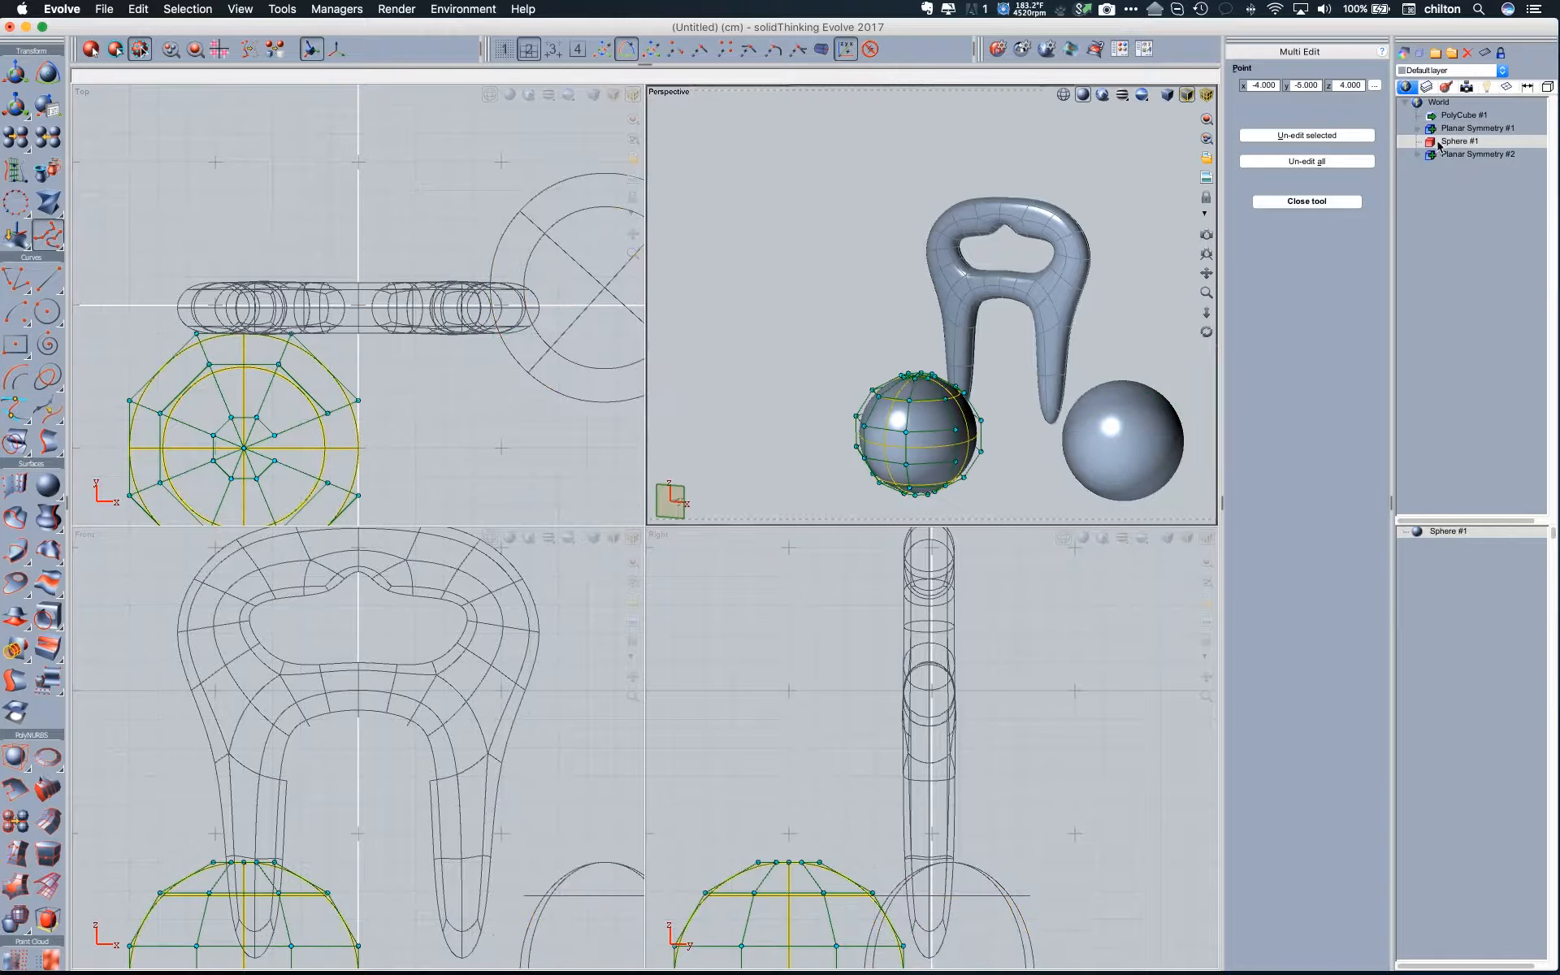
middle_drag(840, 319, 863, 303)
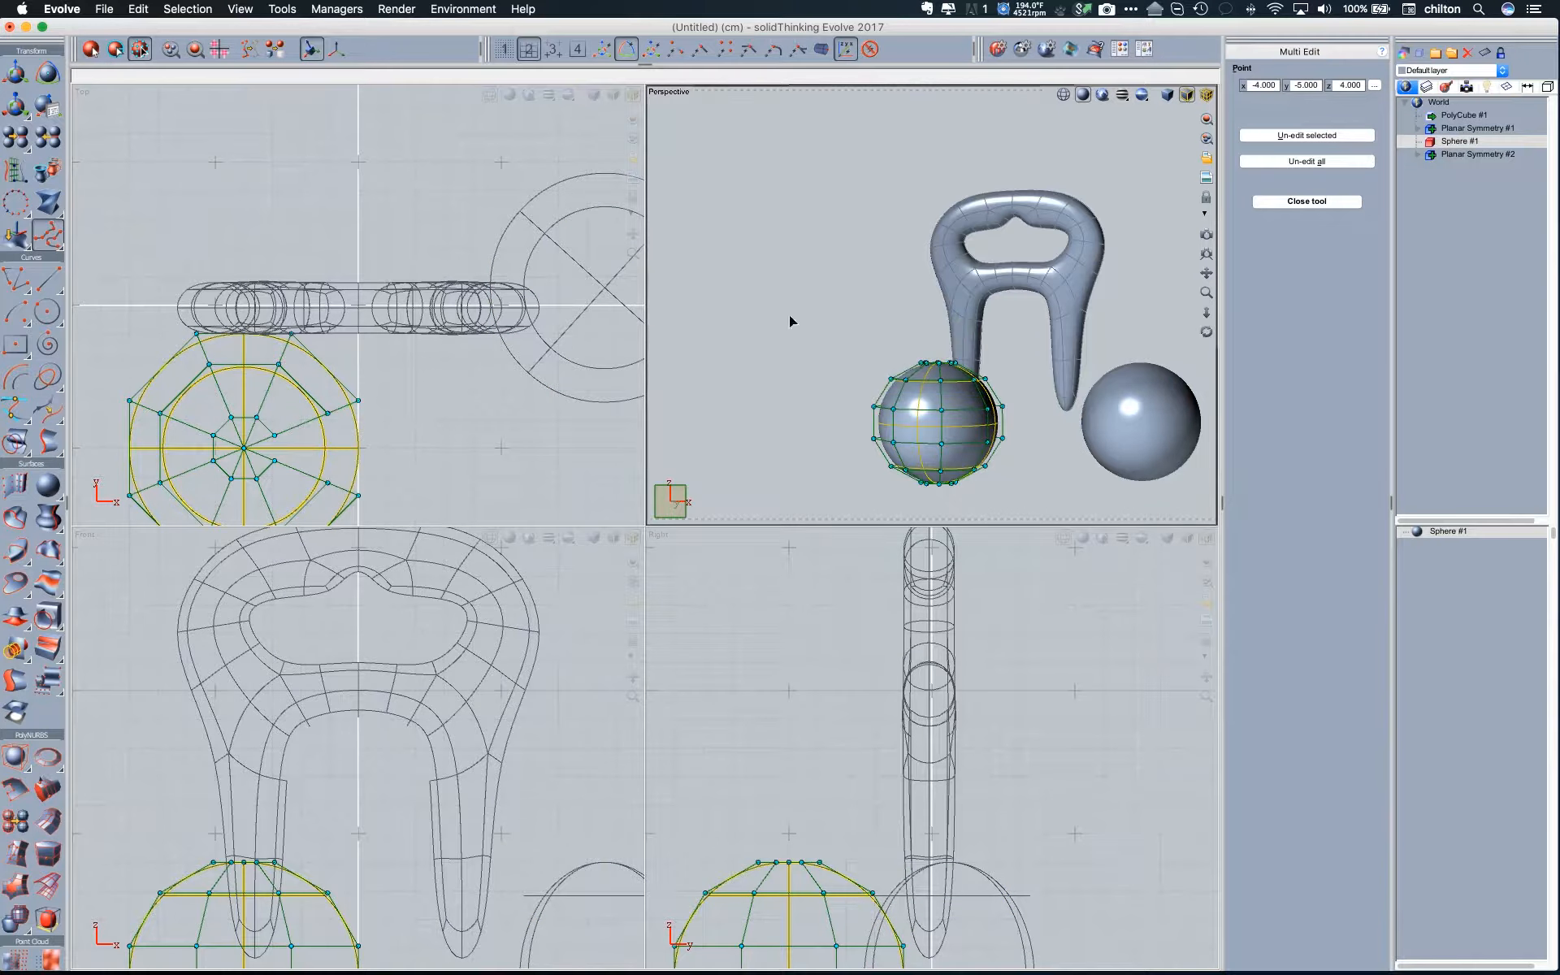
drag(789, 315, 1007, 391)
key(t)
drag(960, 351, 1086, 347)
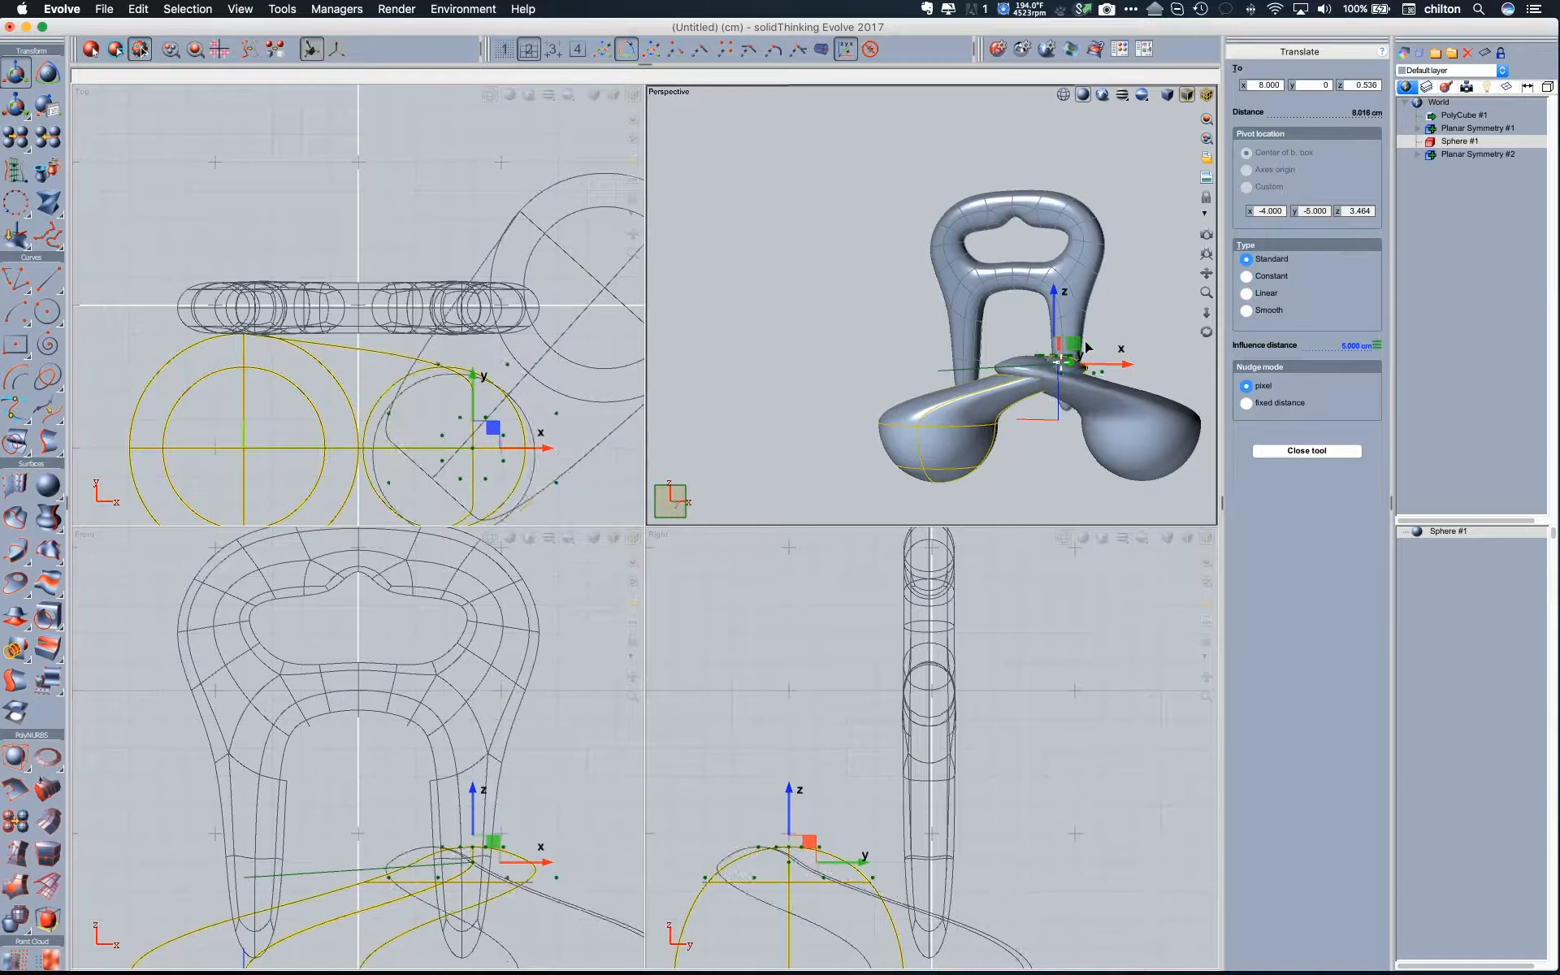
middle_drag(844, 306, 886, 294)
scroll(918, 285, up, 5)
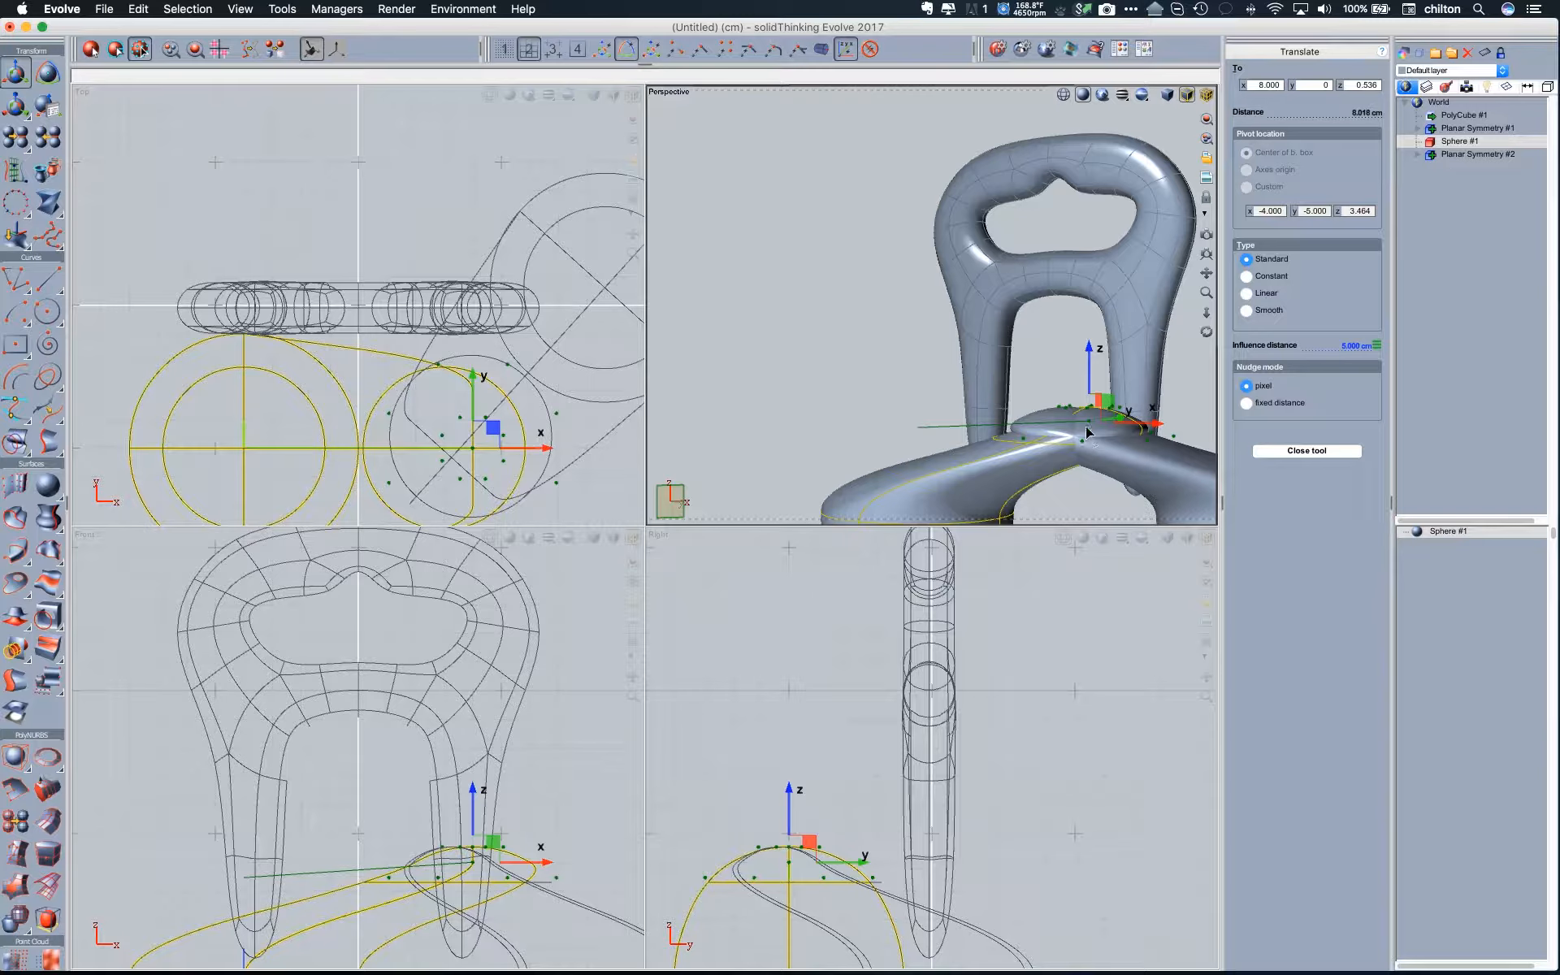
click(1463, 142)
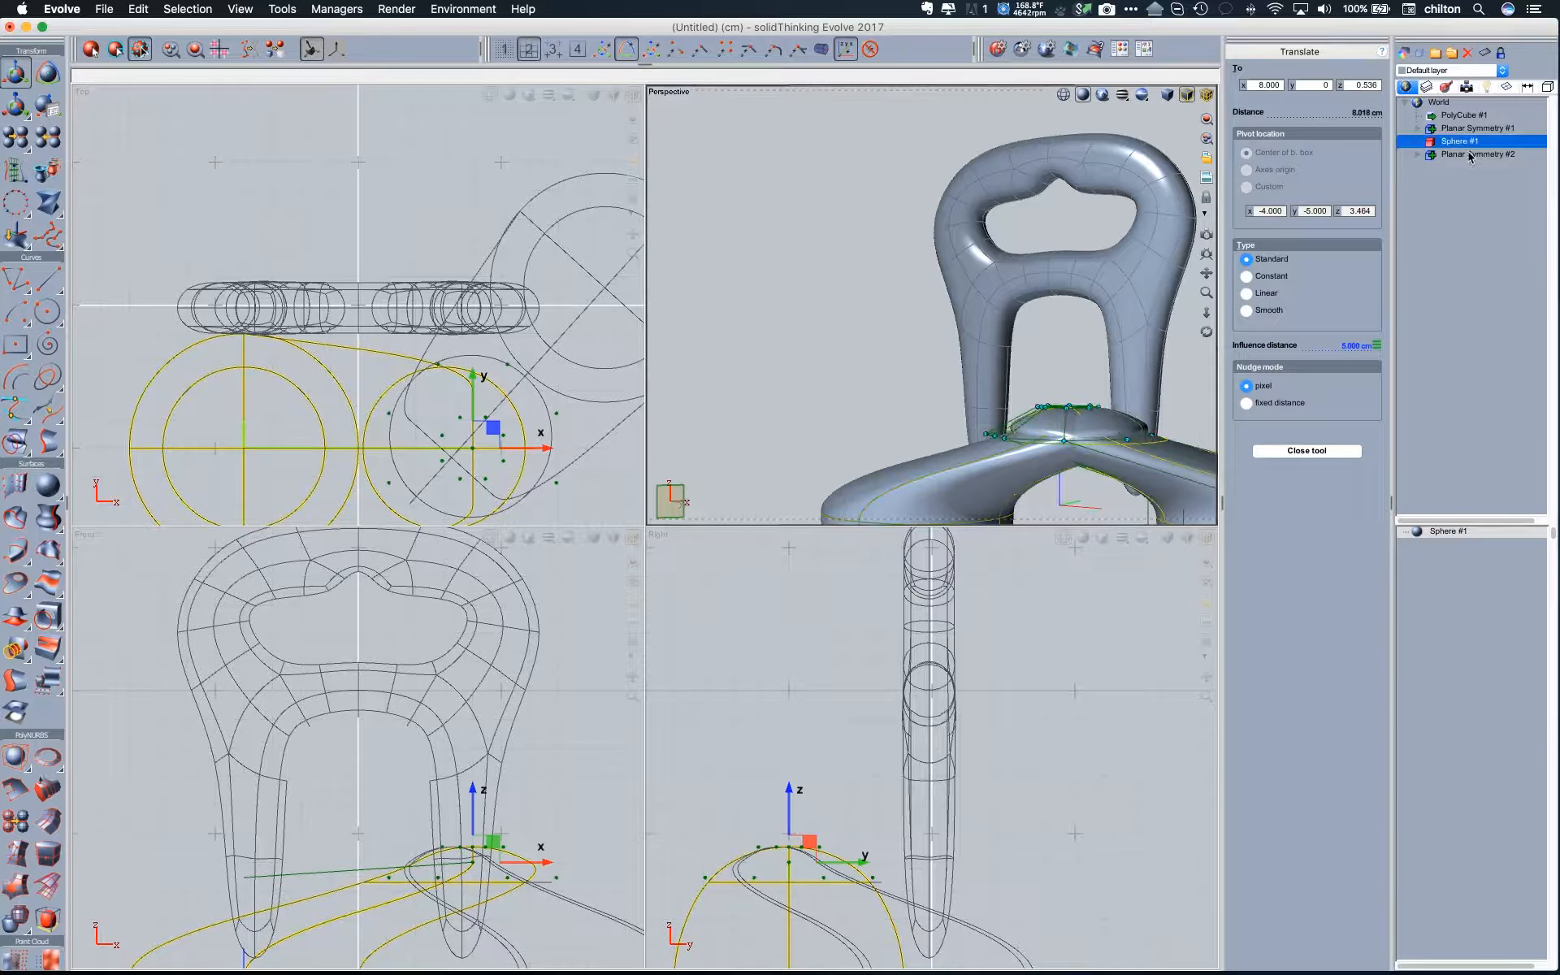
- Change the sphere's Planar Symmetry to Combined output and enable Trim objects
double_click(1468, 155)
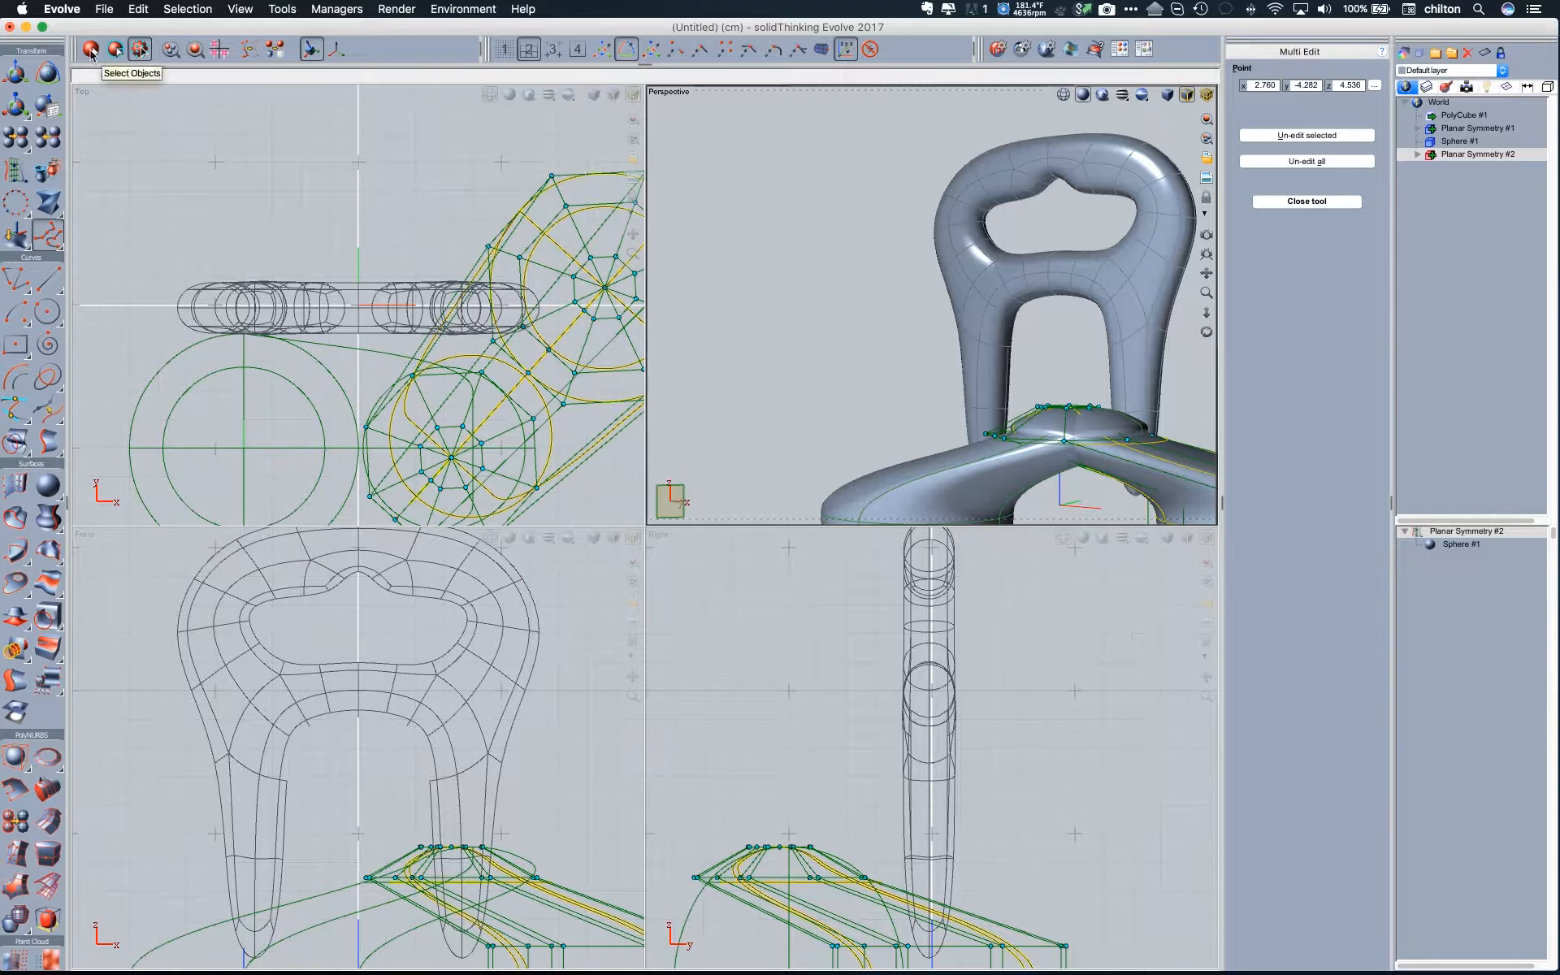
click(91, 50)
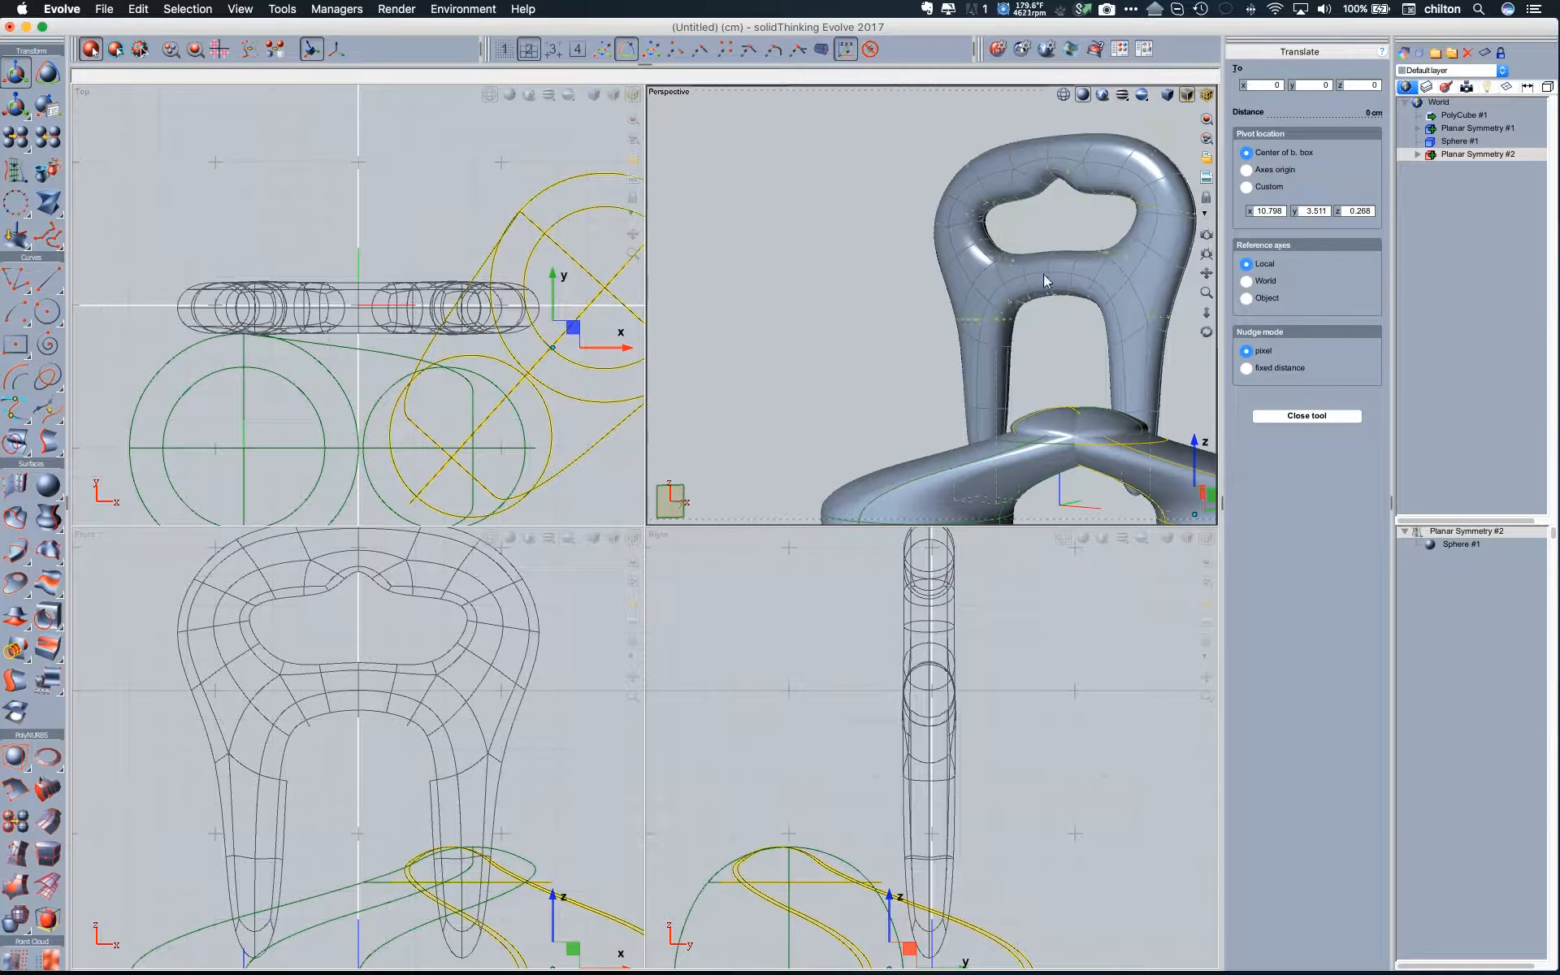
double_click(977, 262)
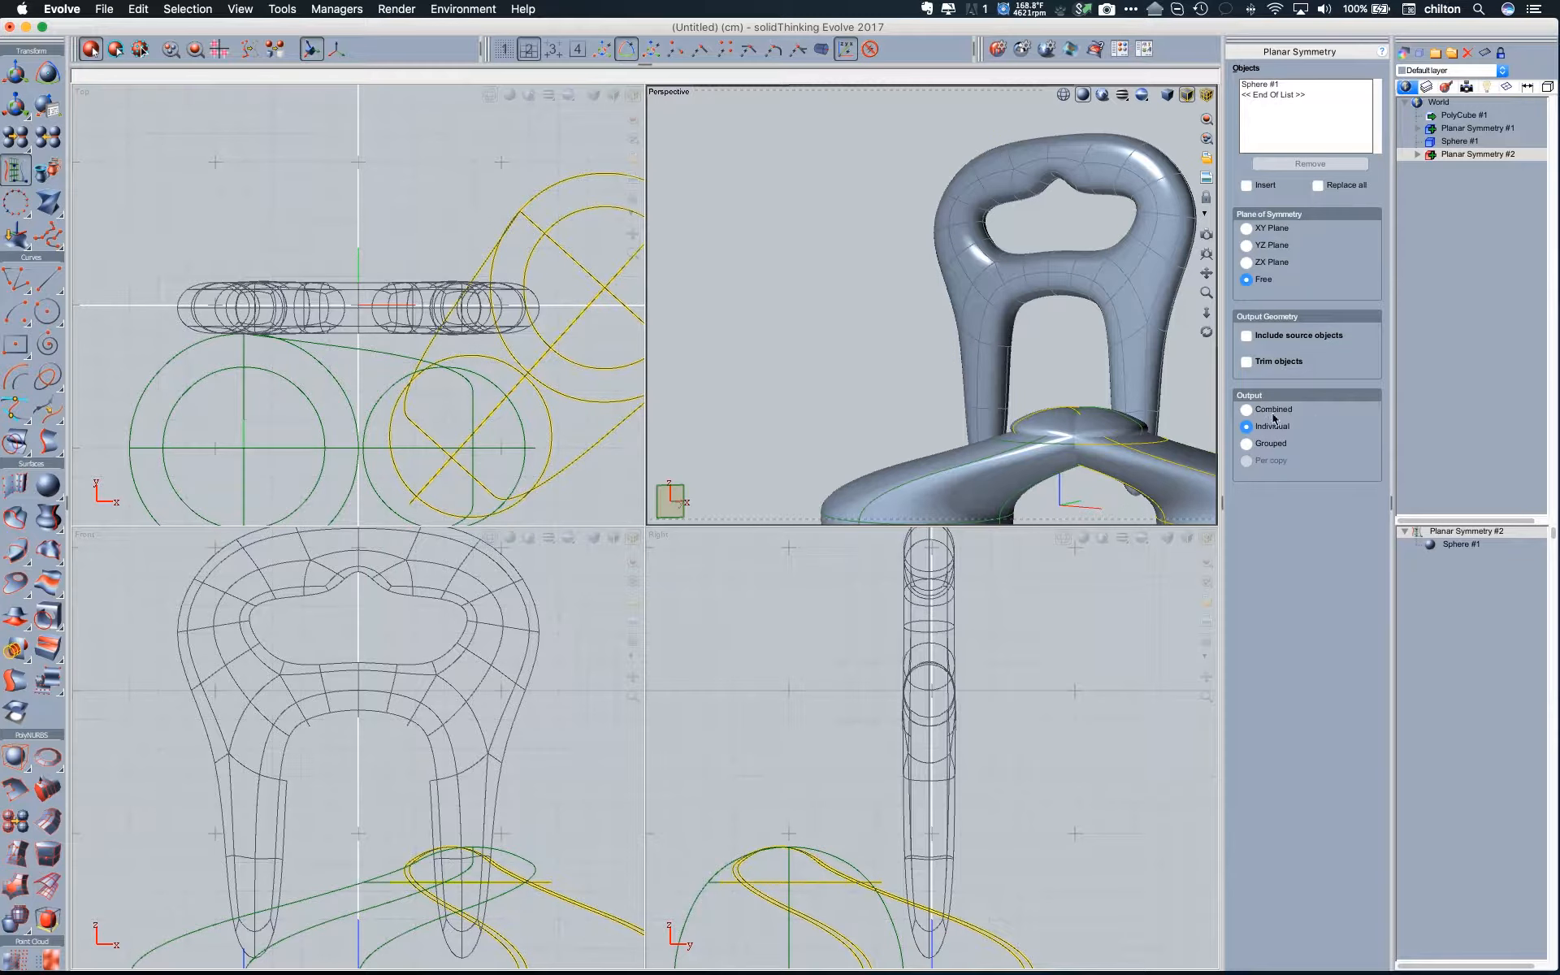
click(1248, 411)
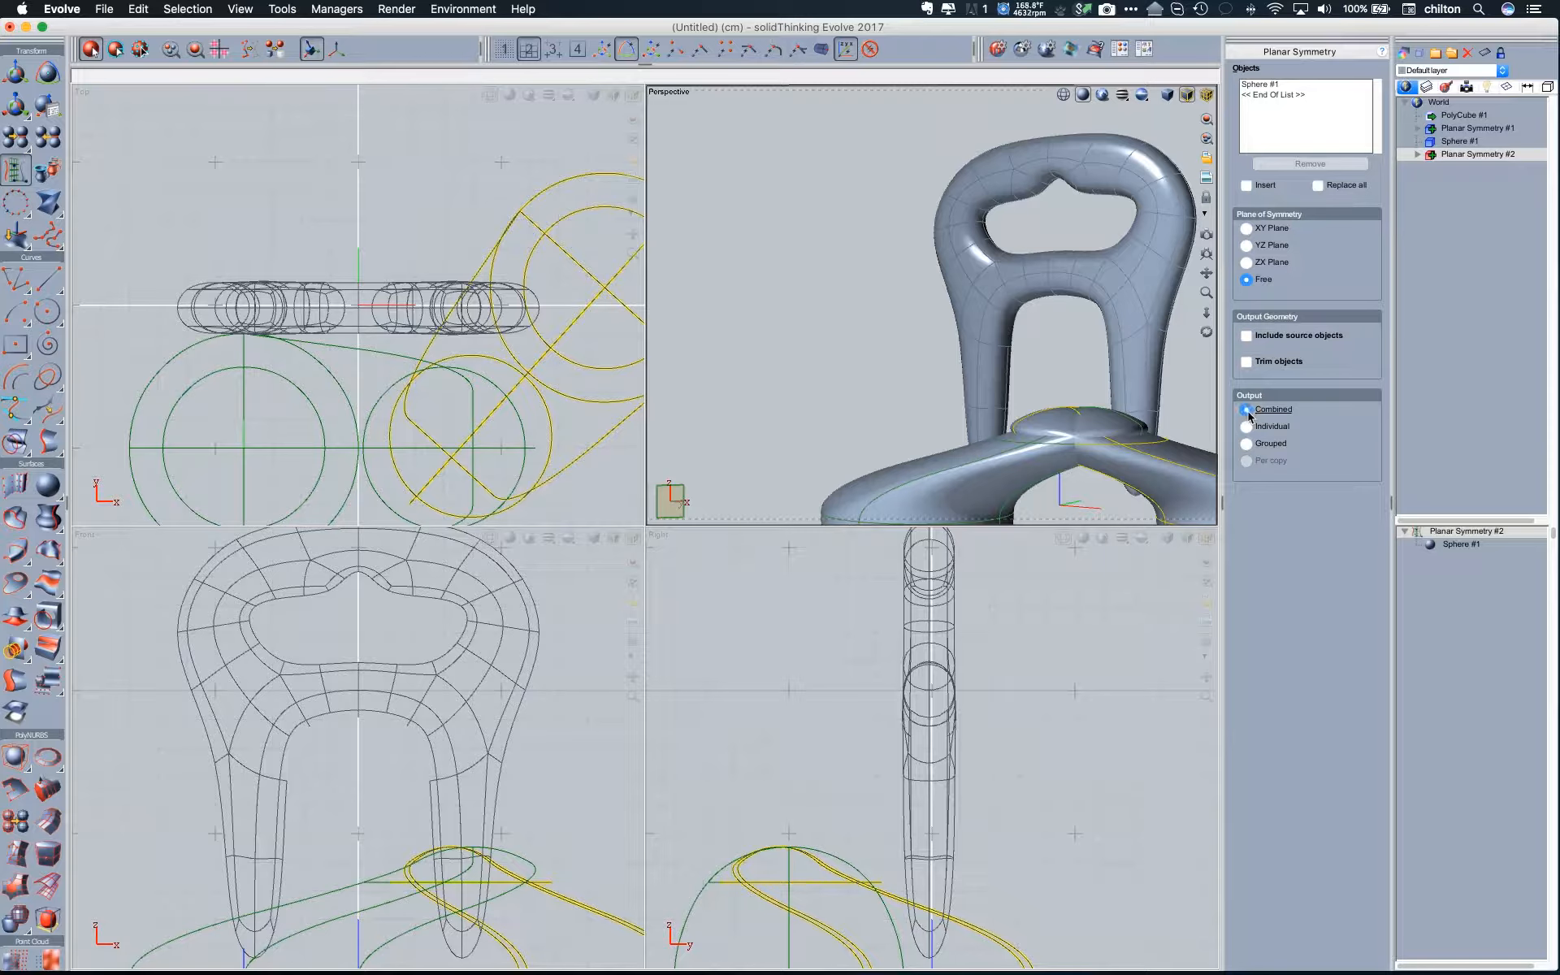
click(1247, 363)
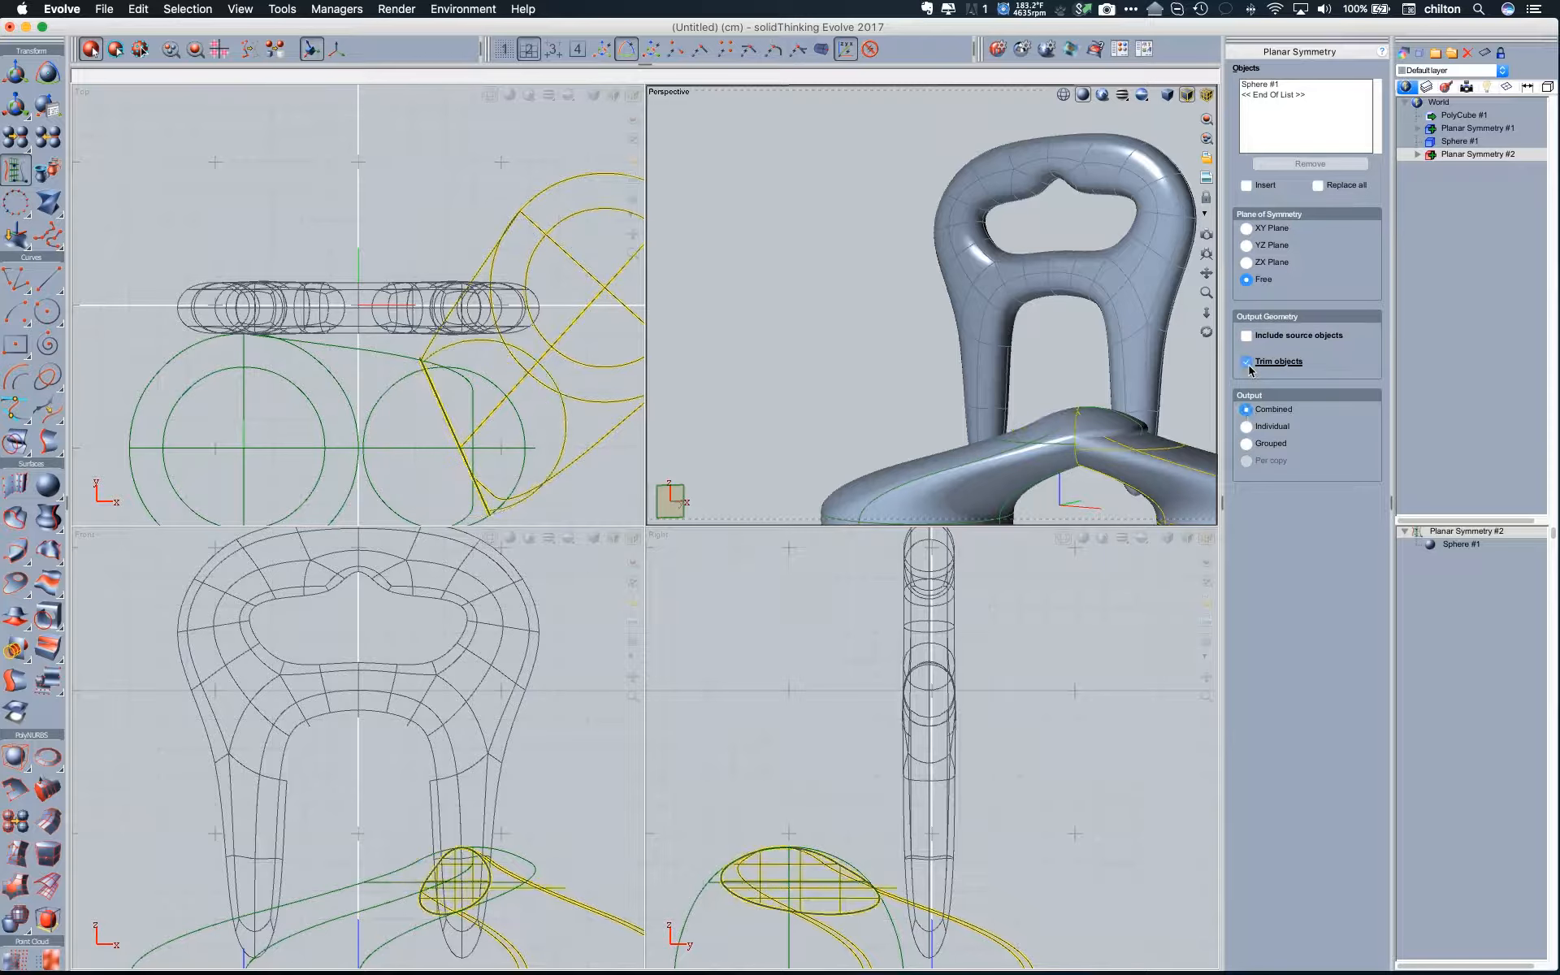
click(867, 334)
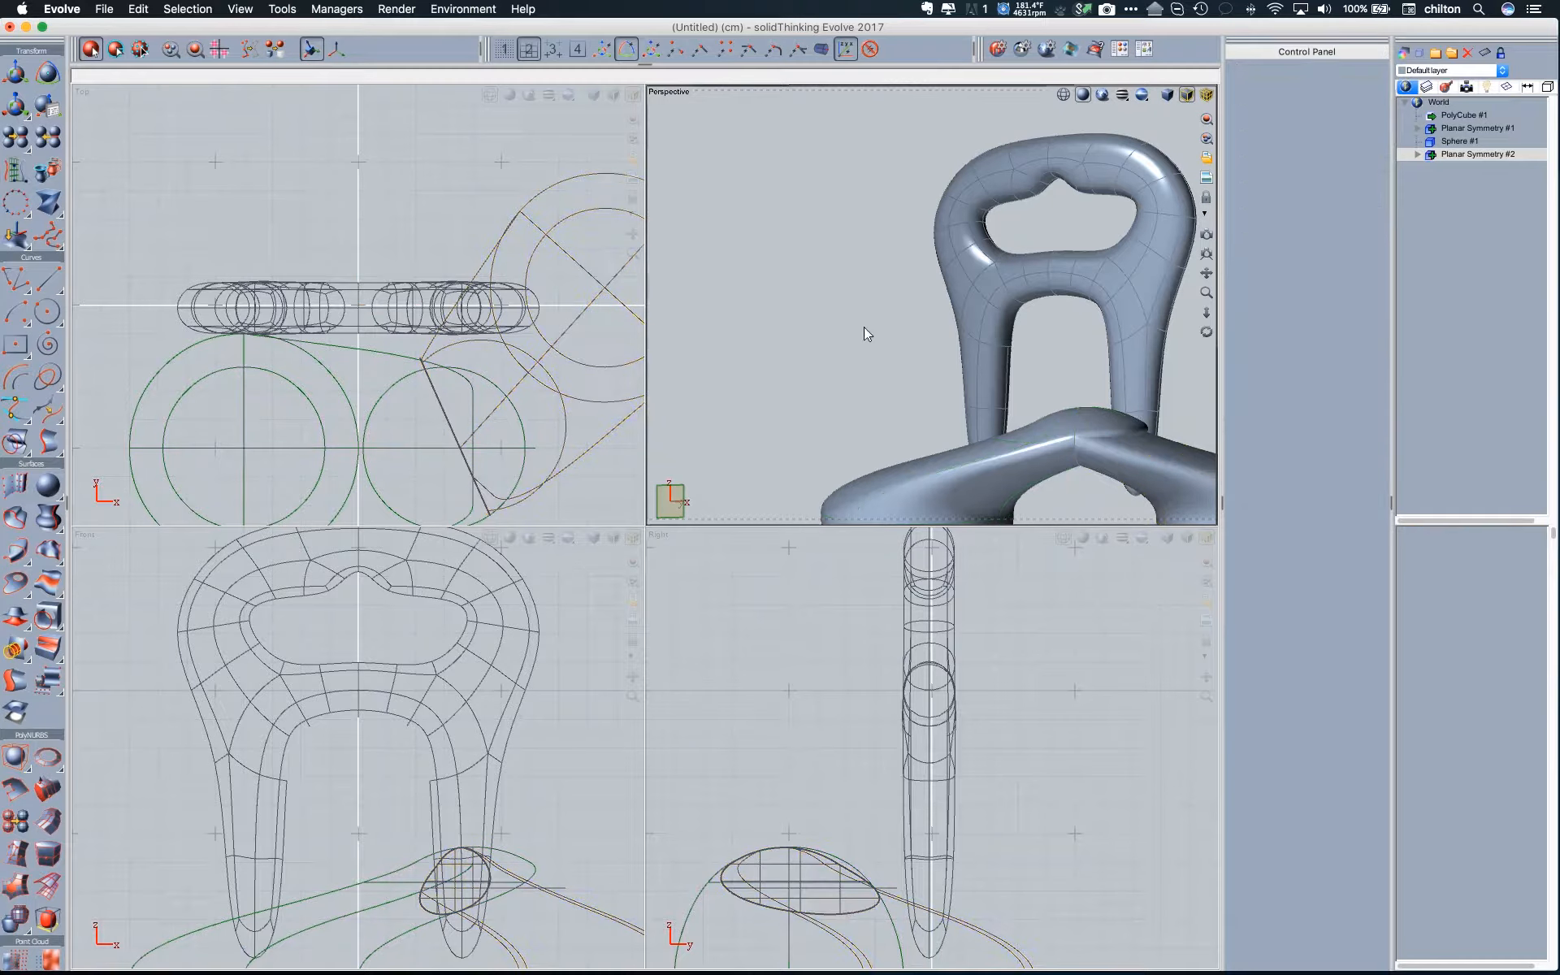
mouse_move(867, 334)
middle_down()
mouse_move(885, 378)
mouse_move(898, 351)
mouse_move(889, 387)
mouse_move(842, 321)
middle_up()
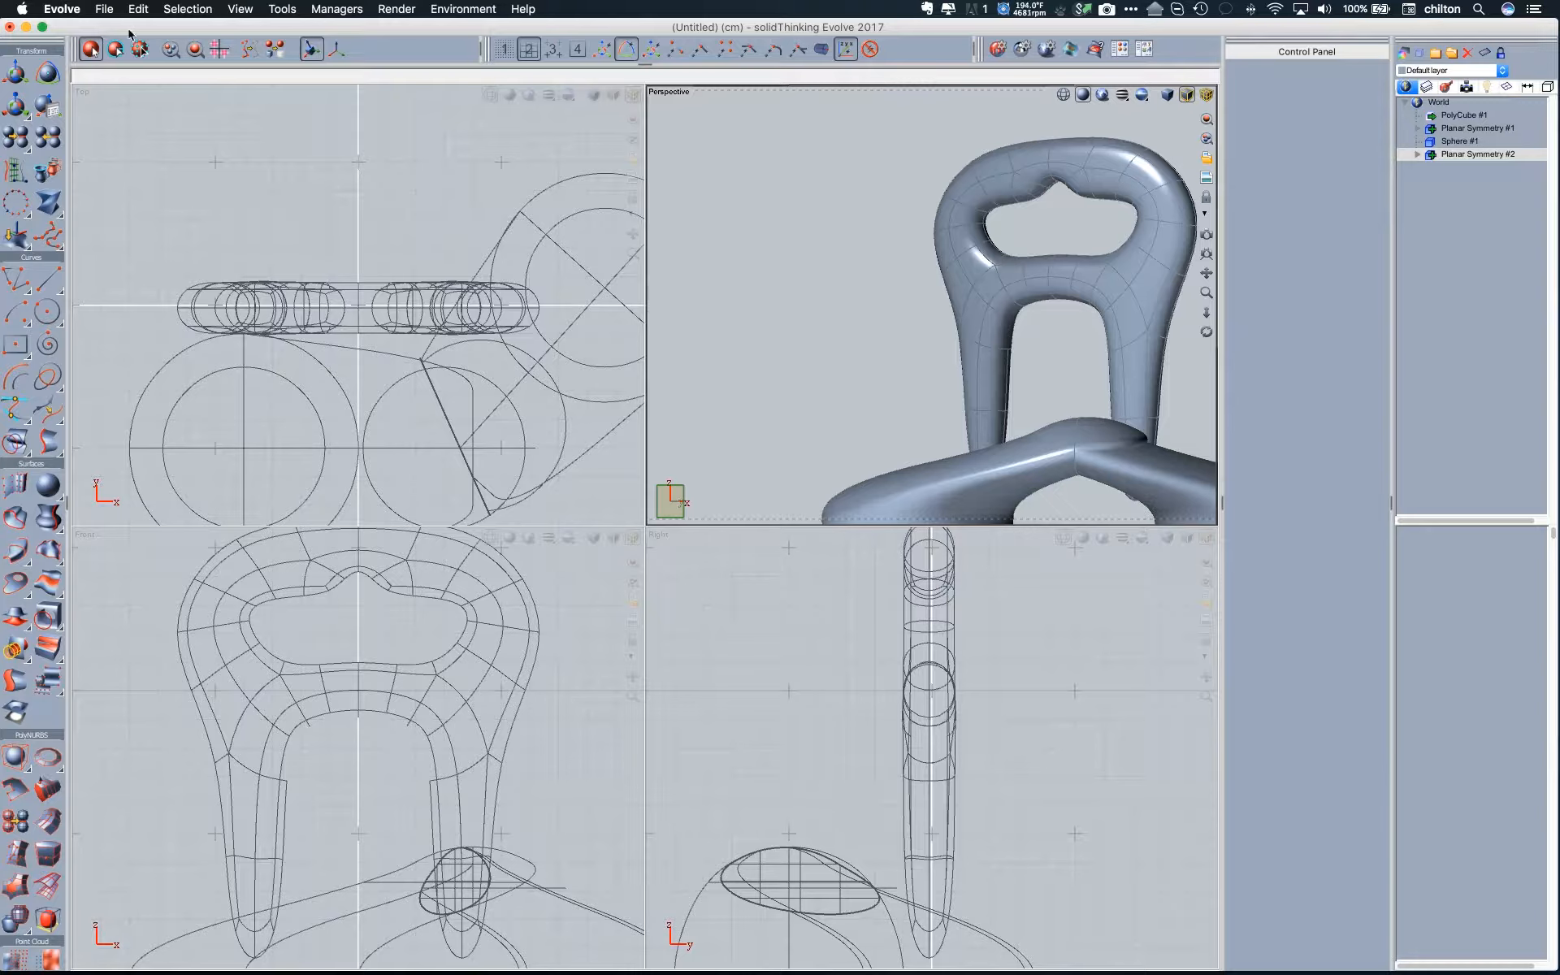
- Open the file Radial Symmetry Demo.evo in place of the untitled model
click(104, 9)
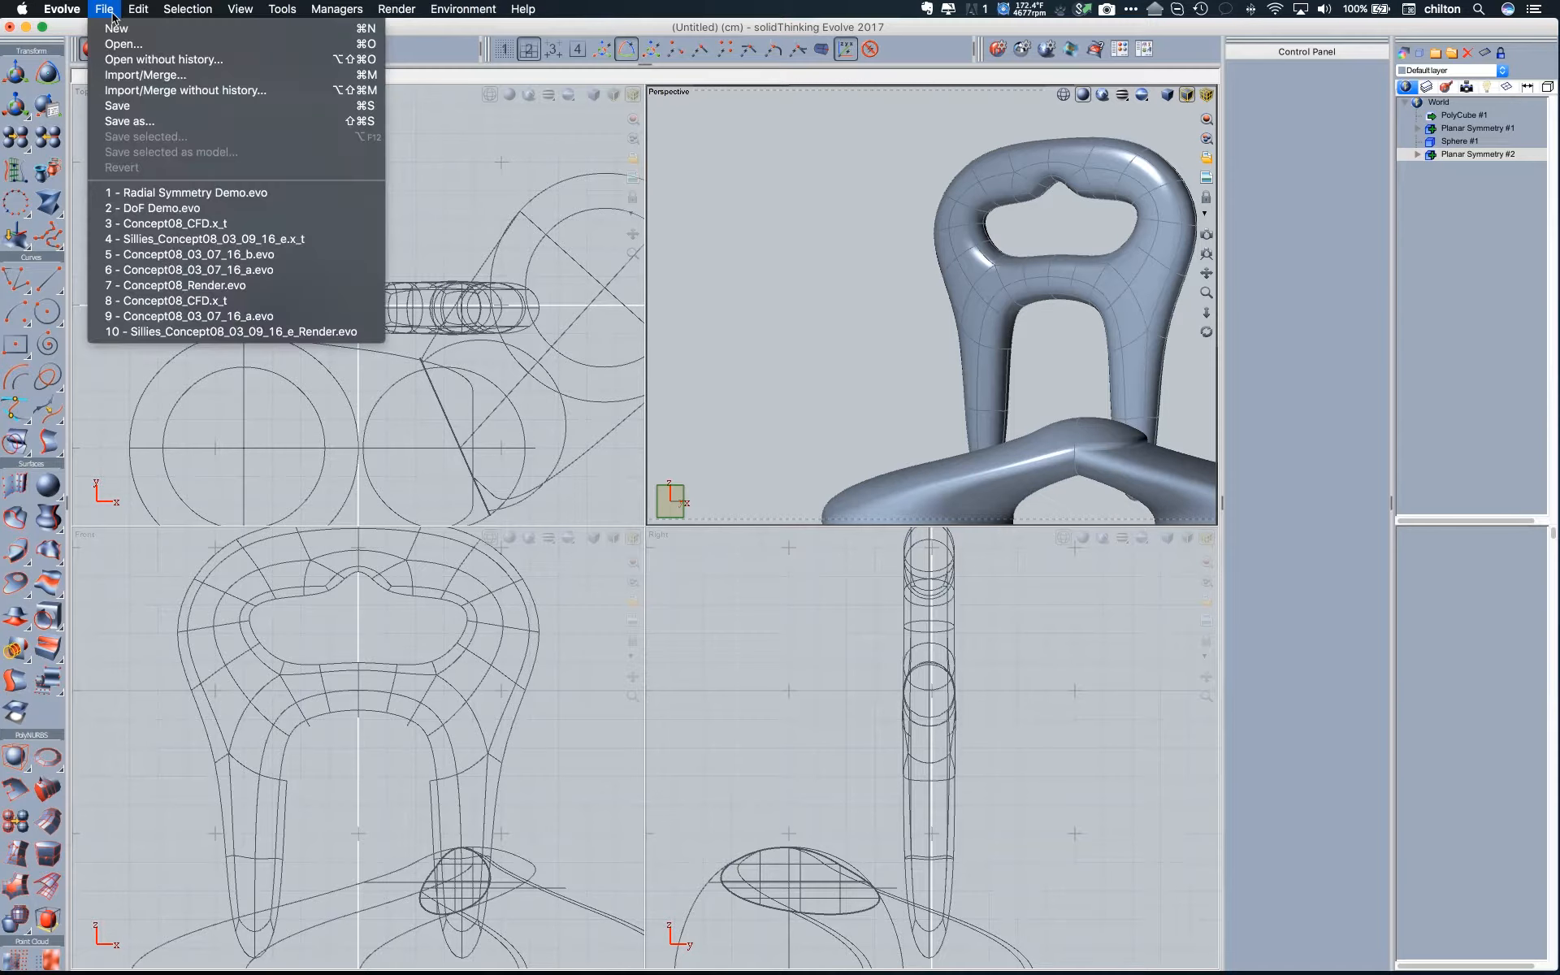
click(179, 195)
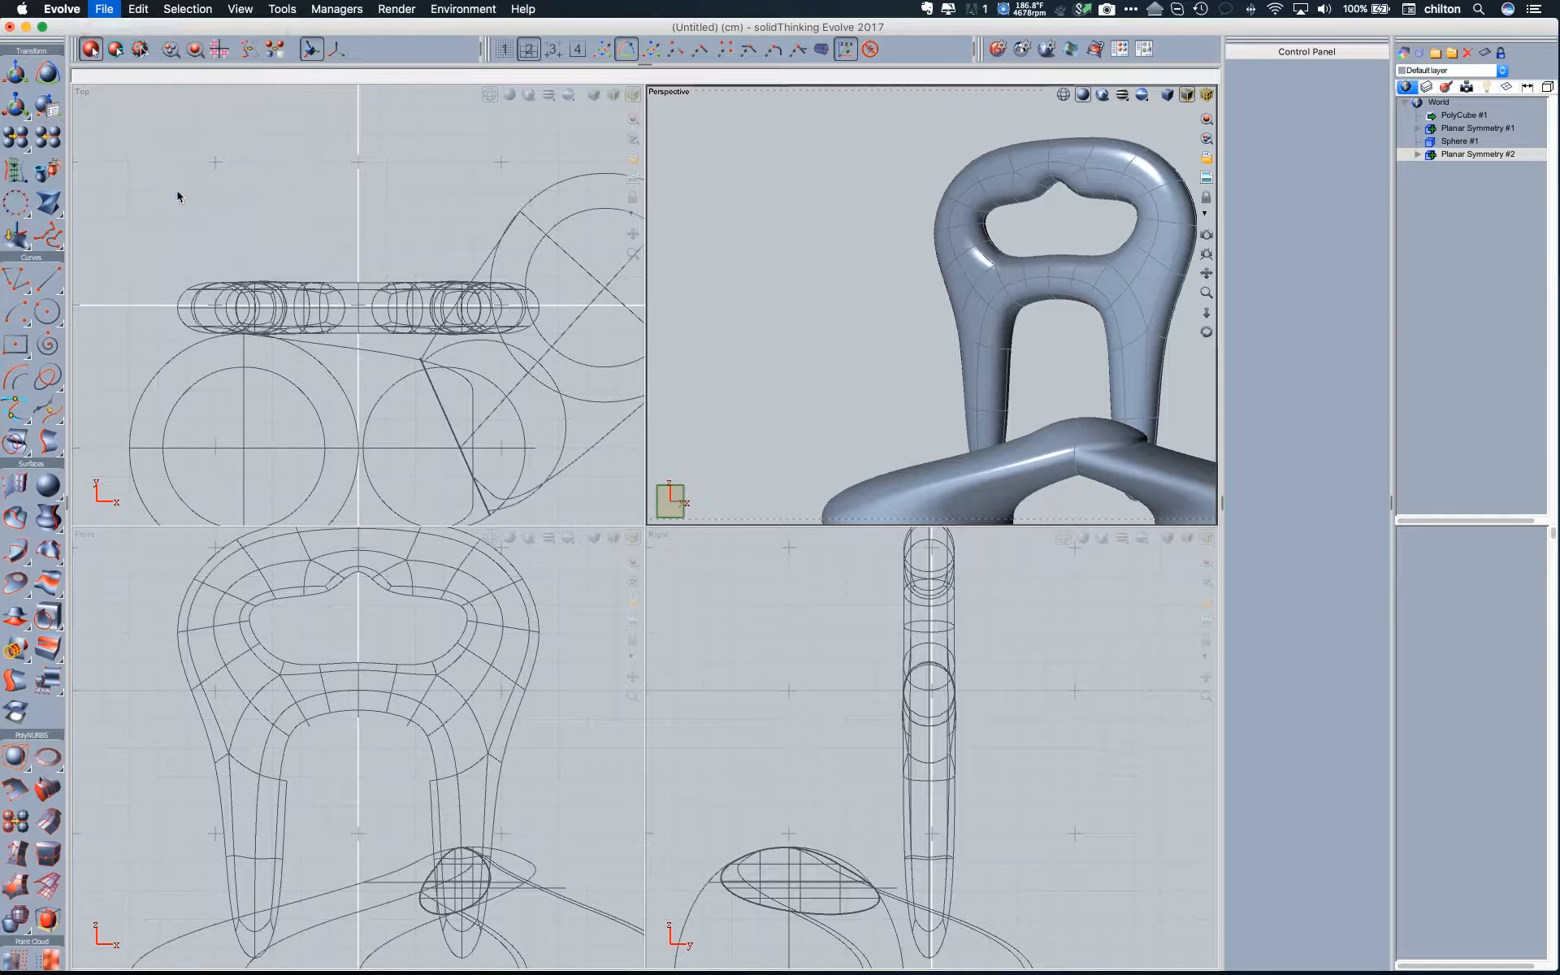
click(825, 118)
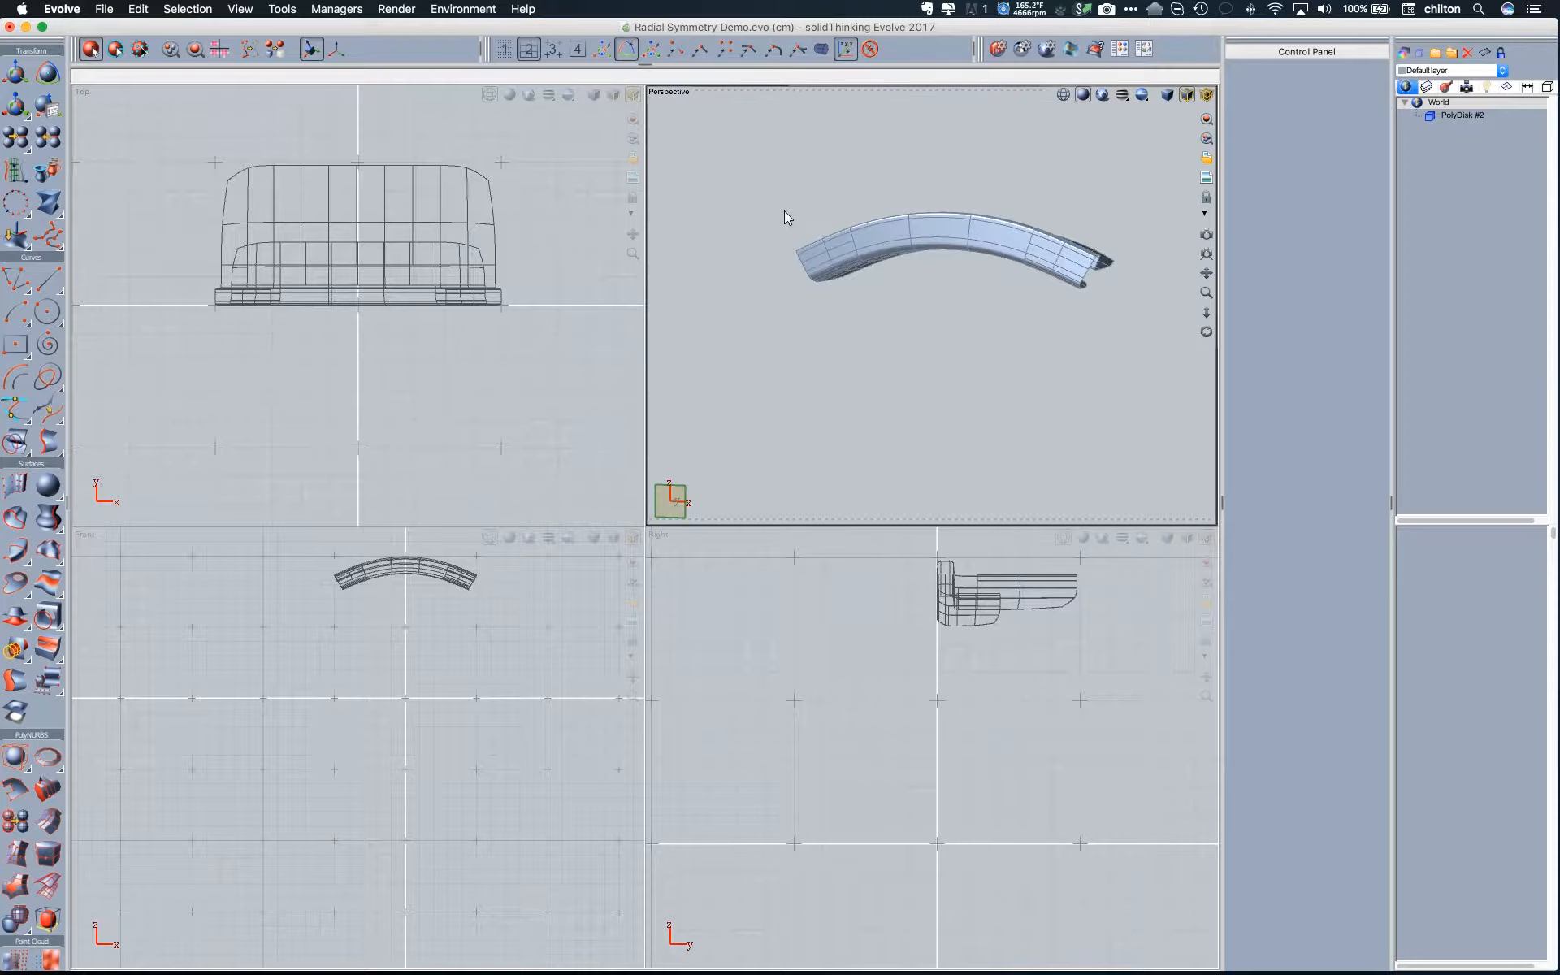
- Apply Radial Symmetry to the PolyDisk segment about the origin in the Front view, with 6 combined, trimmed copies including the source
click(20, 213)
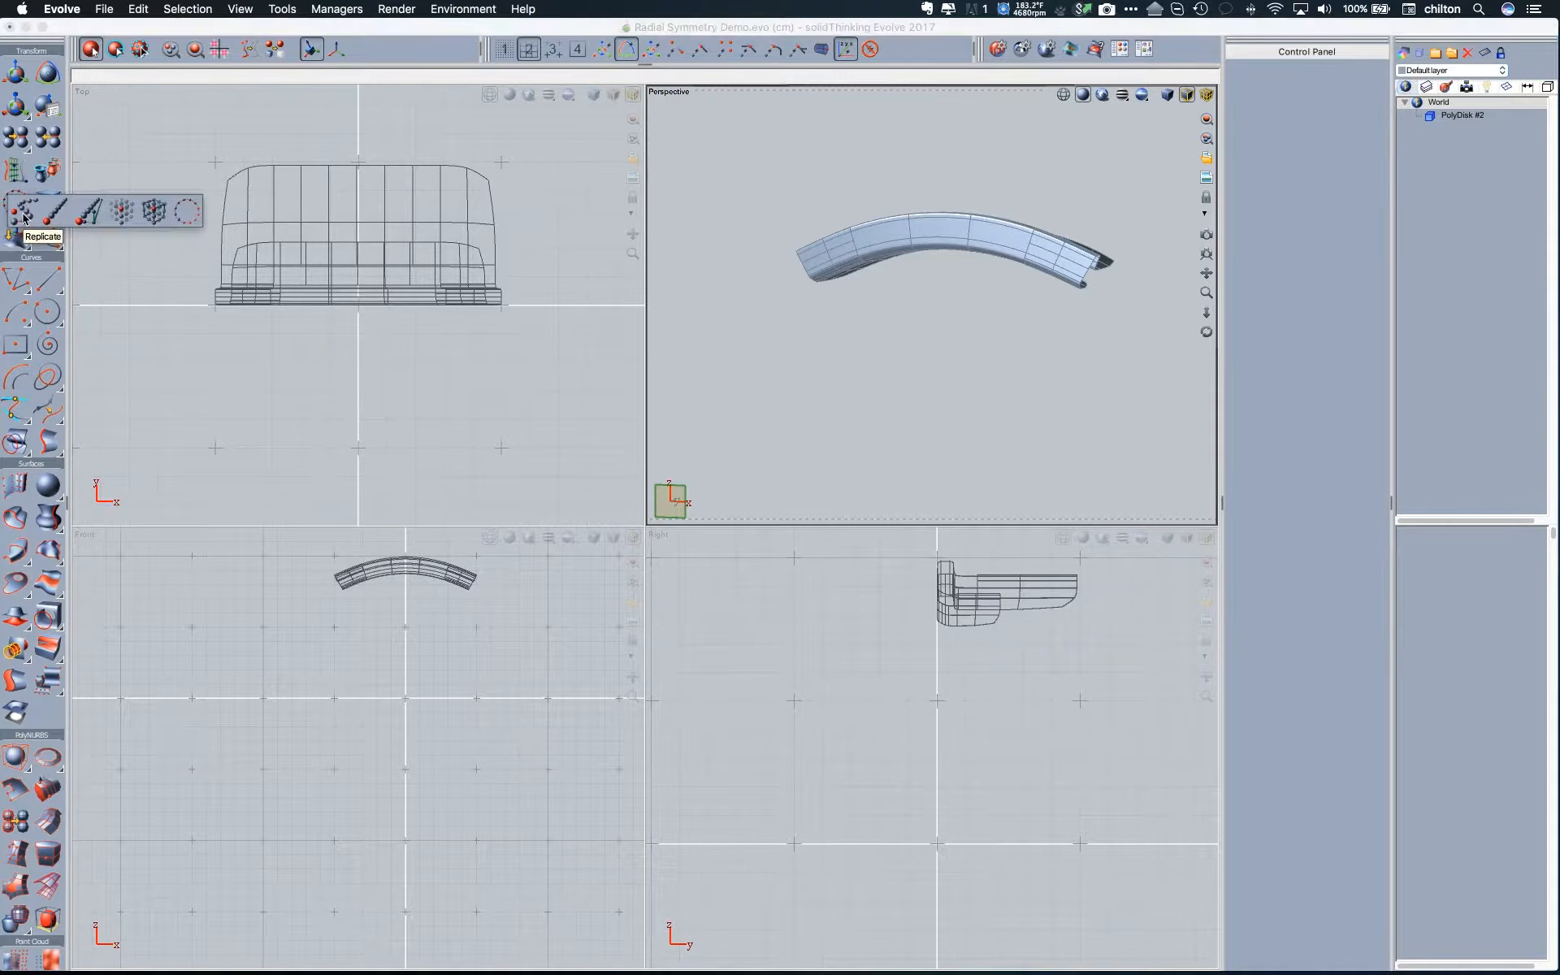
click(189, 216)
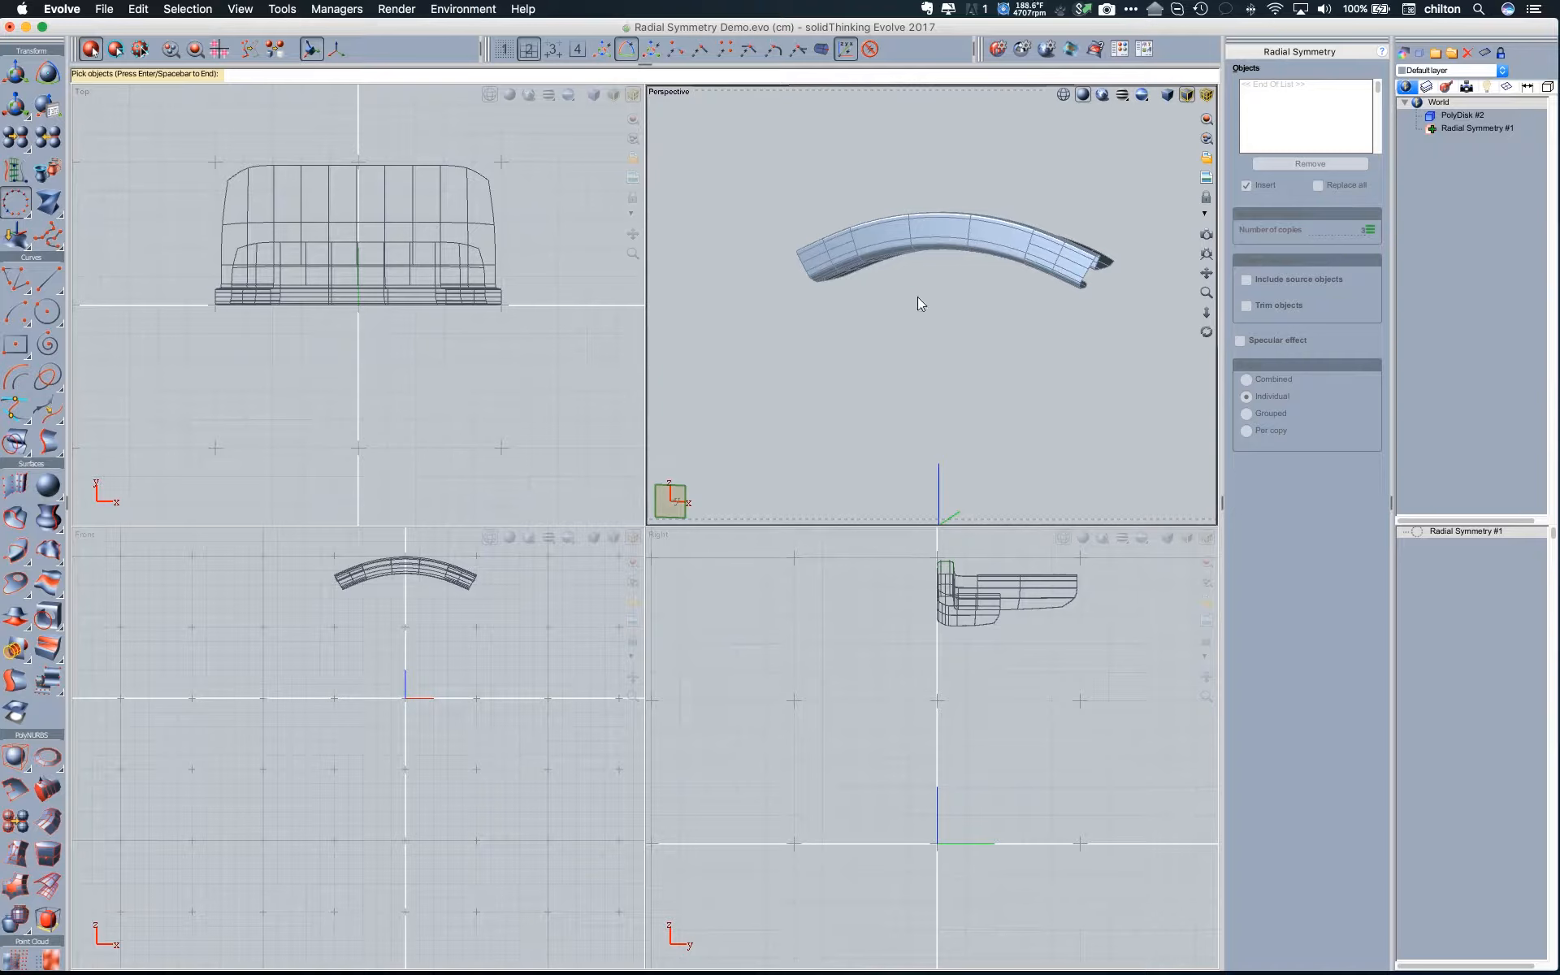
click(959, 241)
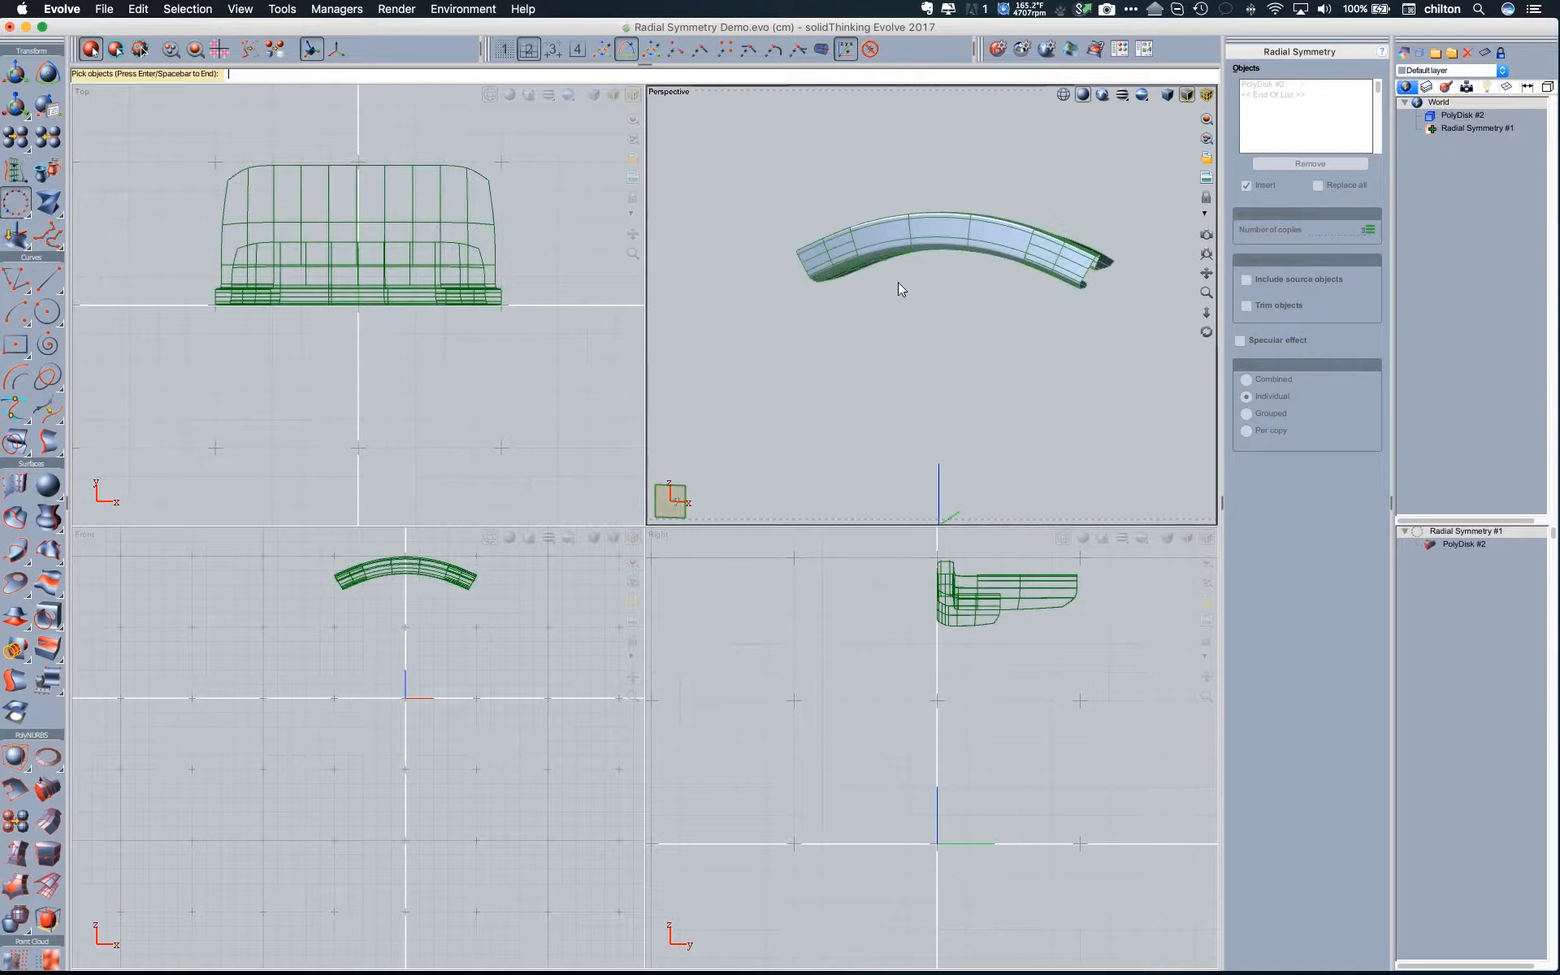
key(Return)
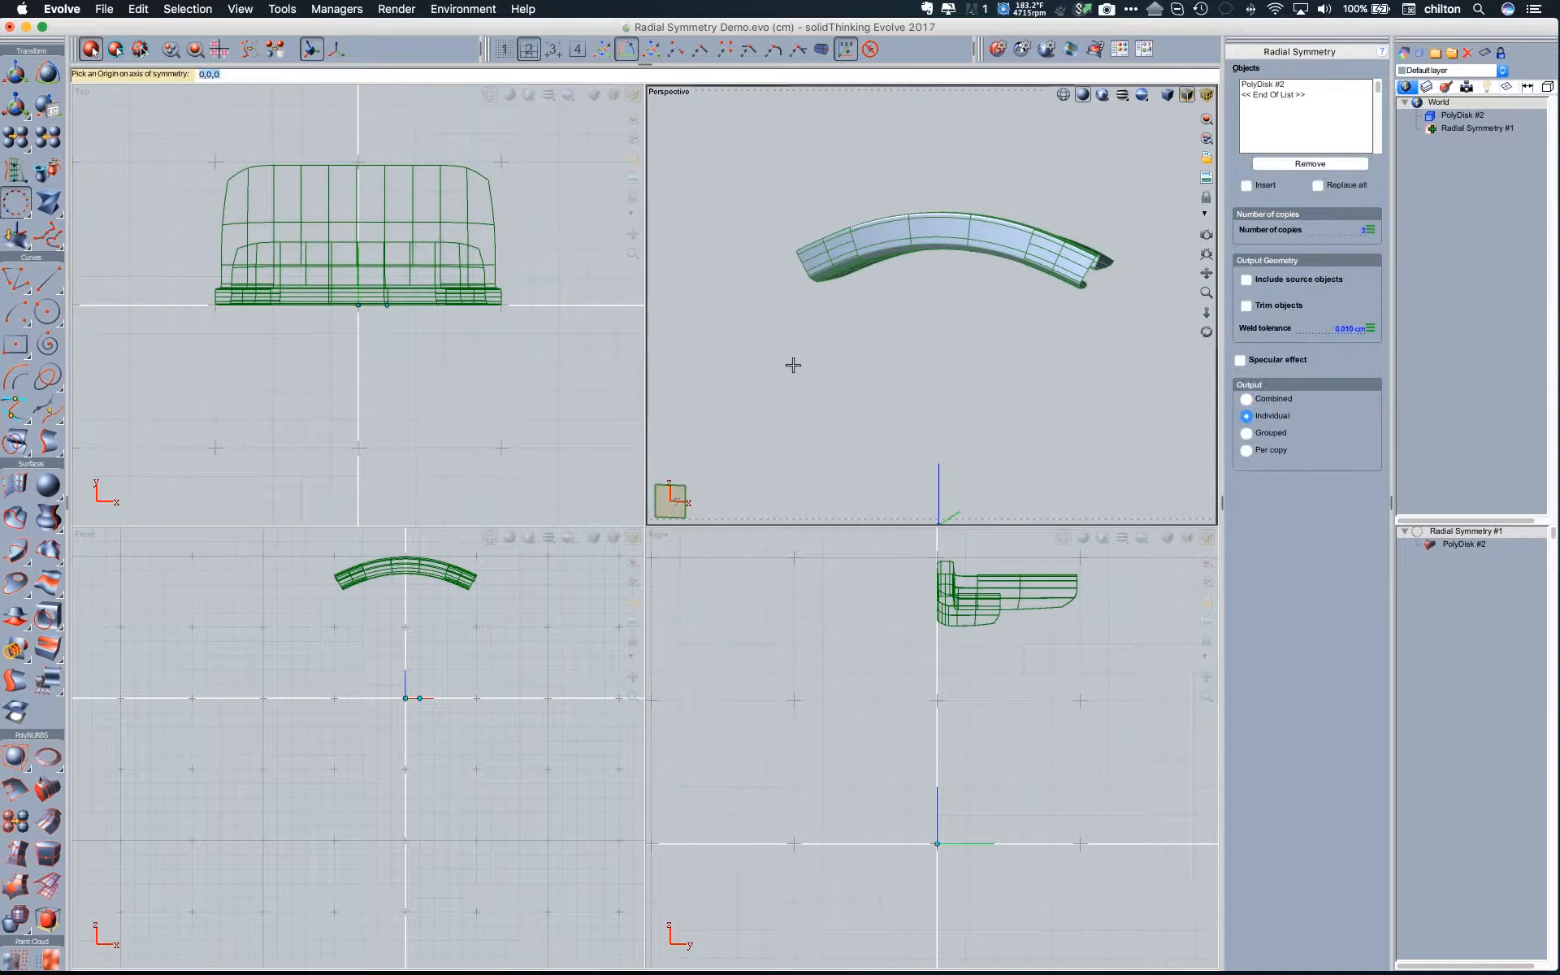
click(413, 695)
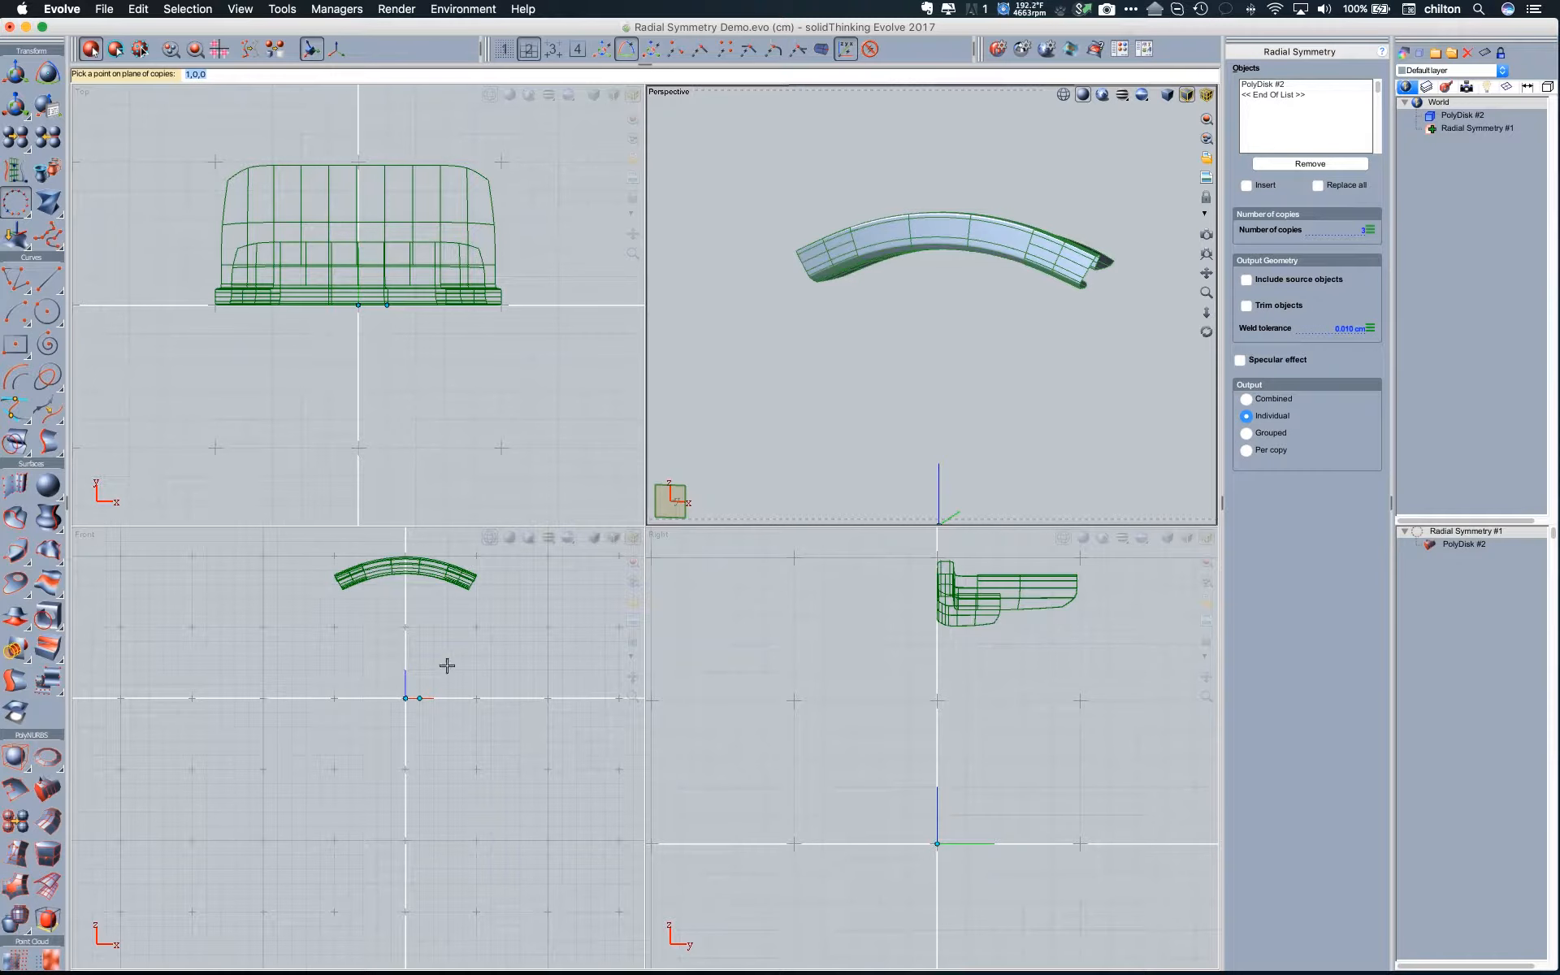
click(464, 585)
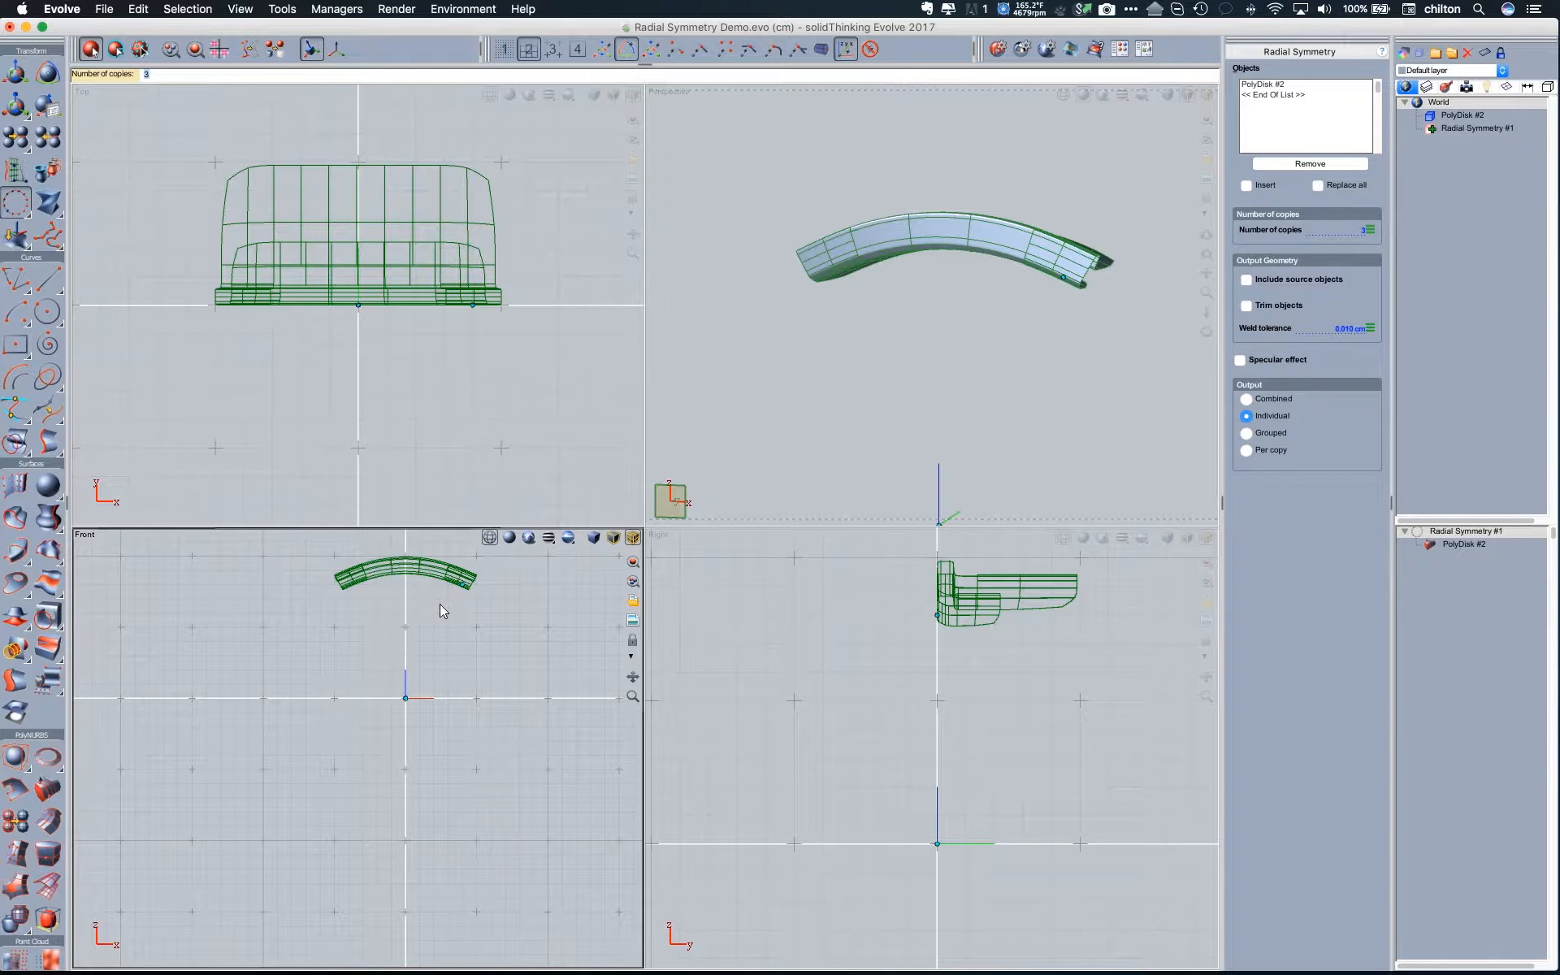
key(Return)
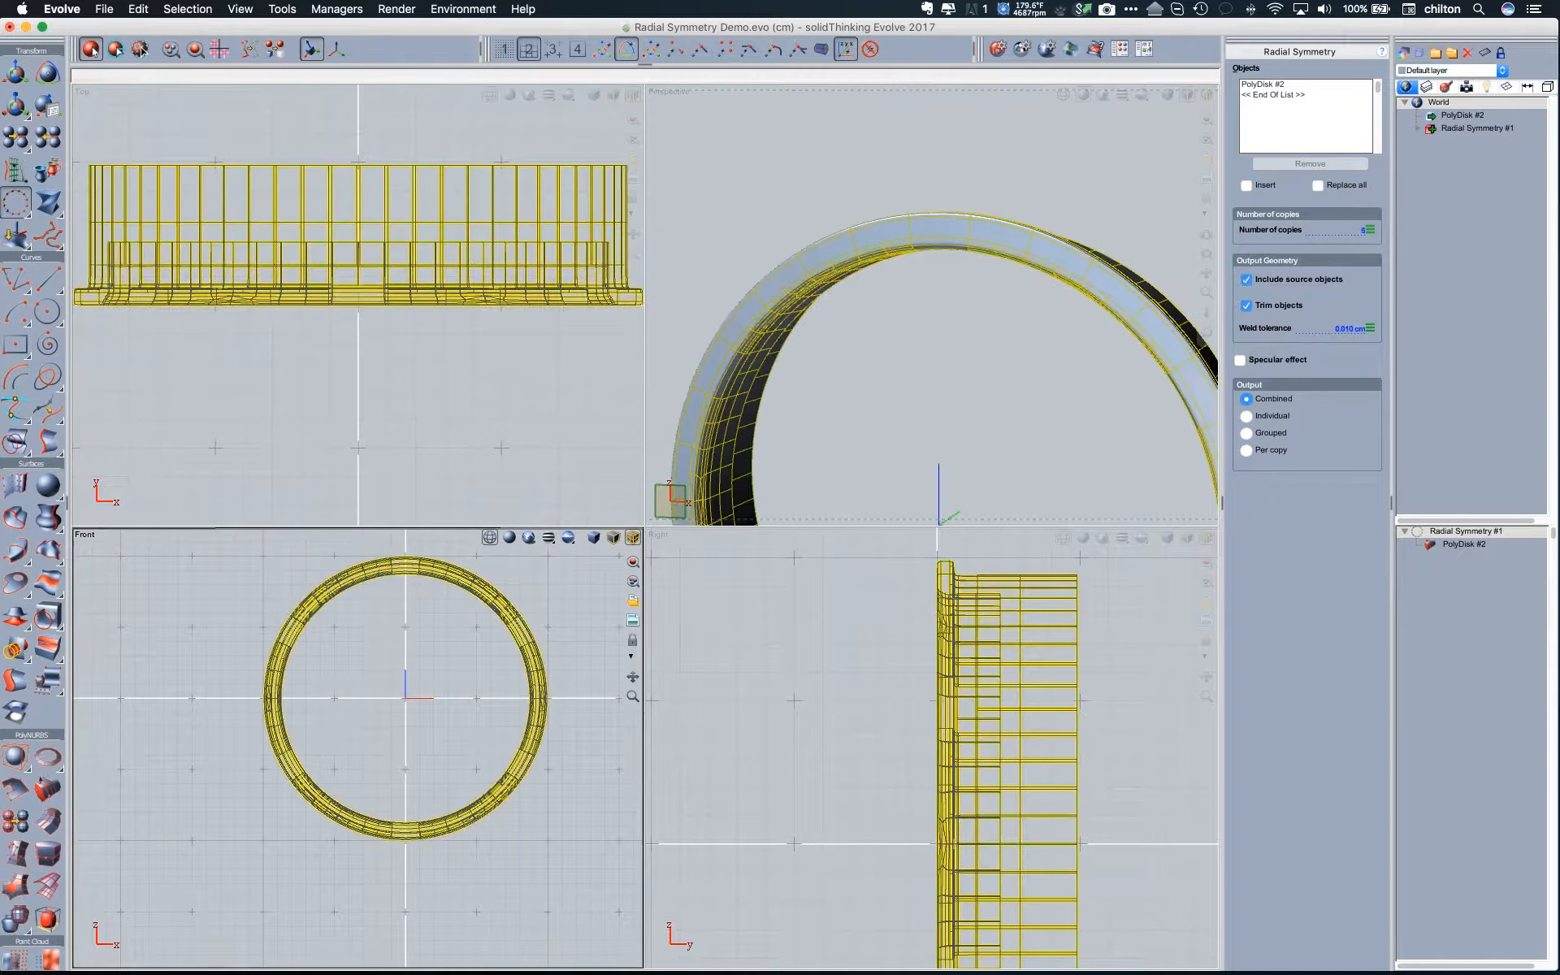
- Open the source PolyDisk for PolyNURBS face editing and maximize the Perspective view
click(997, 322)
mouse_move(997, 322)
middle_down()
mouse_move(995, 335)
mouse_move(991, 291)
mouse_move(918, 296)
mouse_move(996, 290)
middle_up()
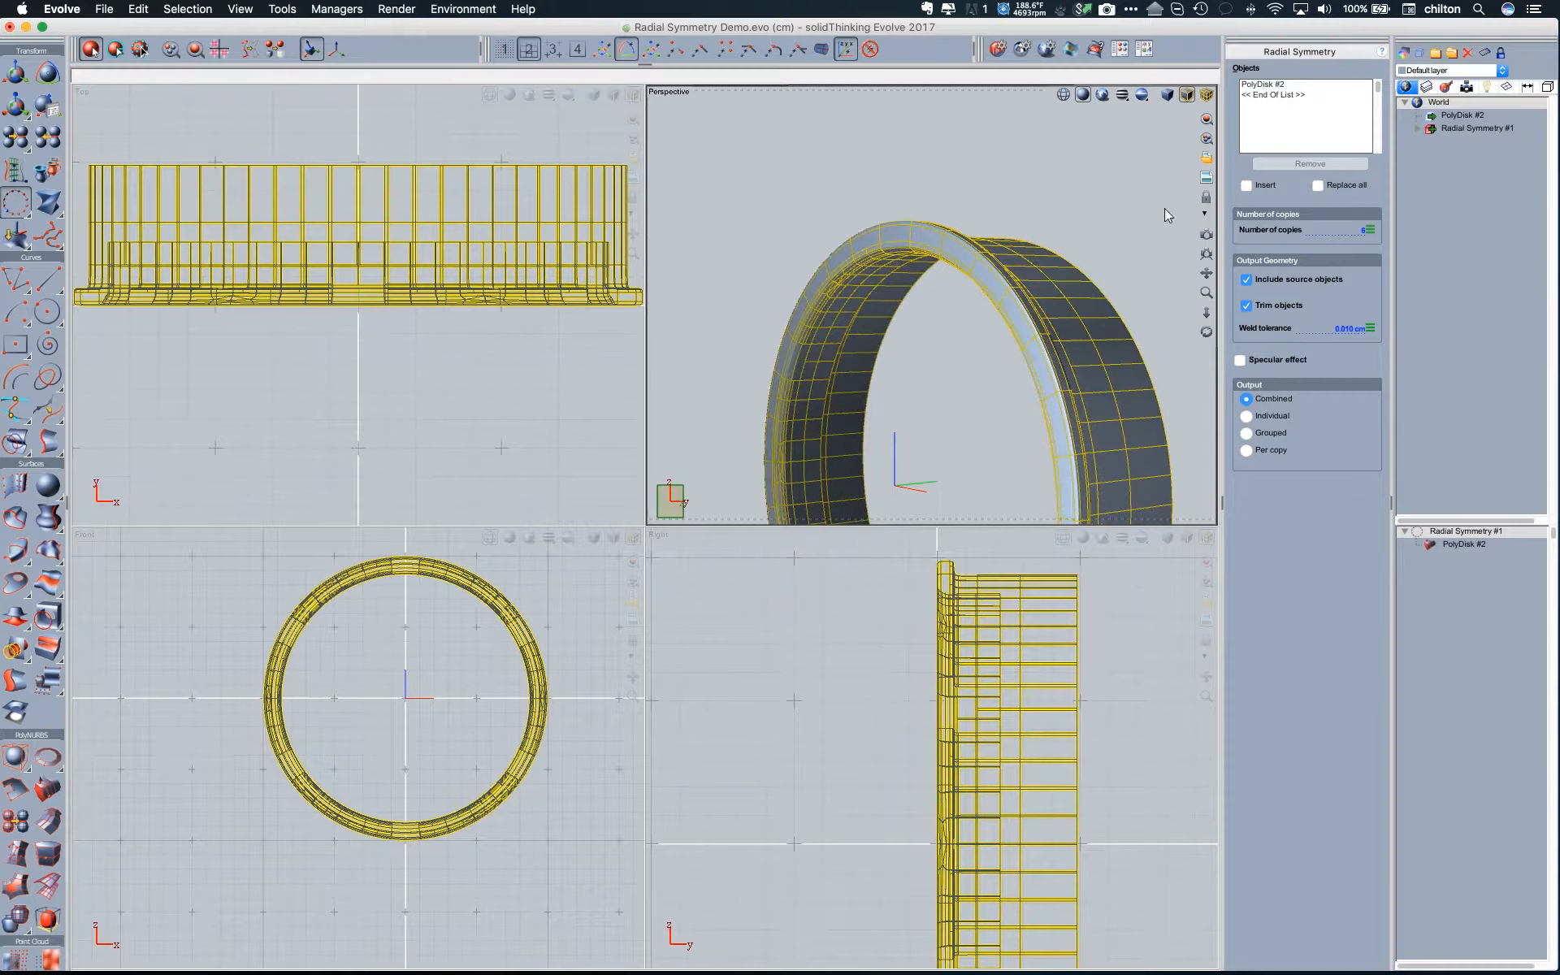
click(1447, 108)
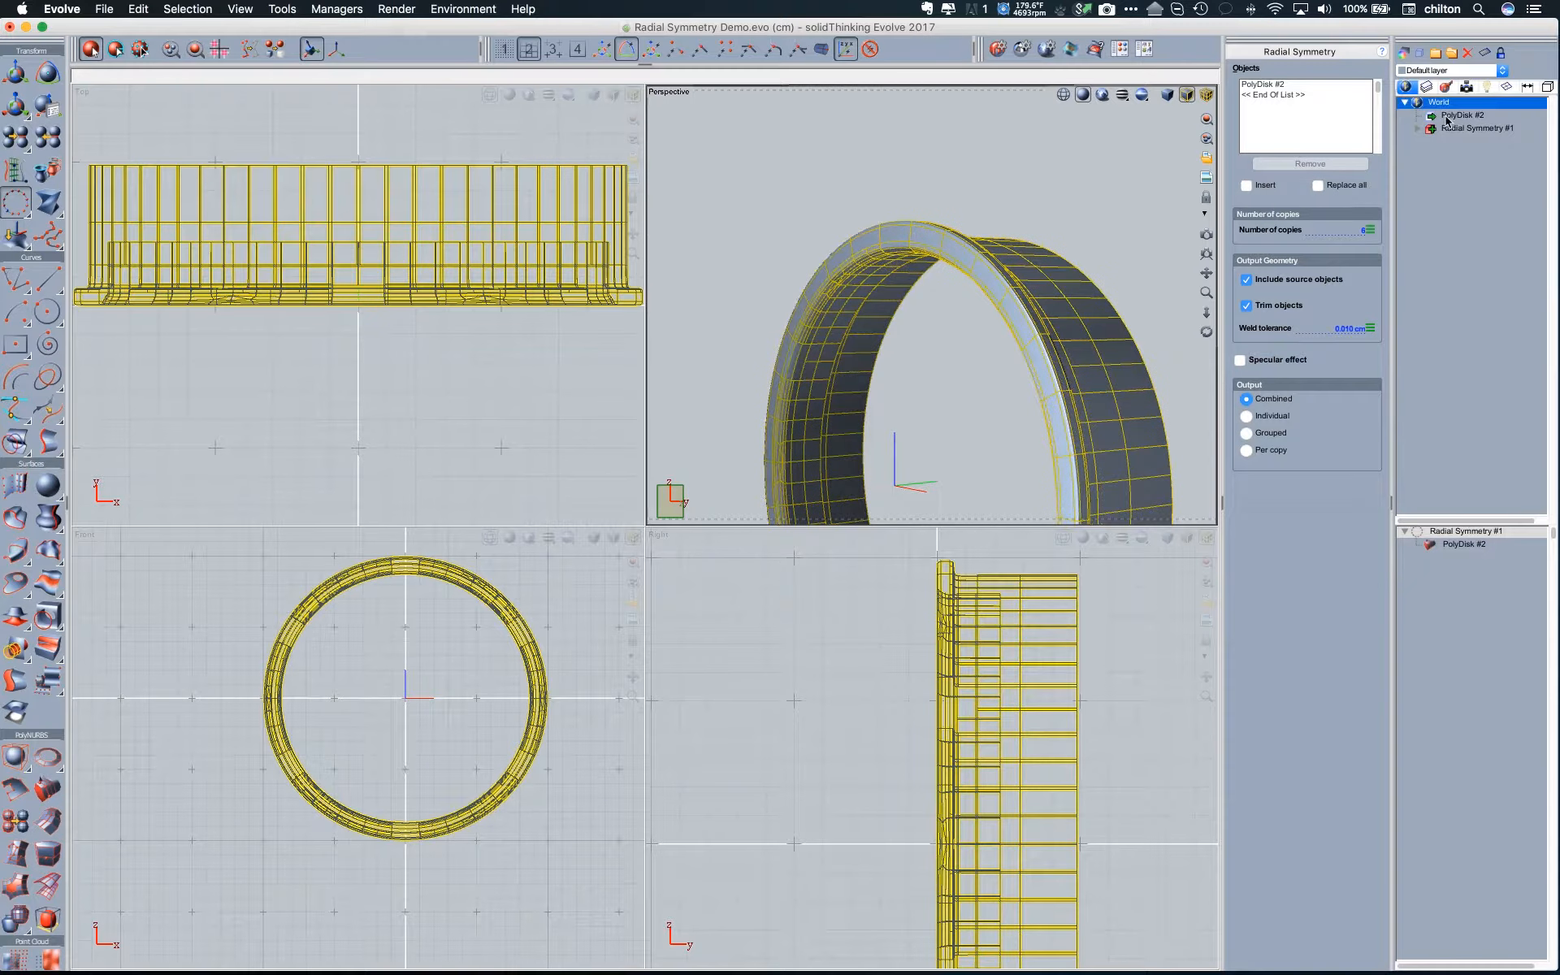
double_click(1447, 116)
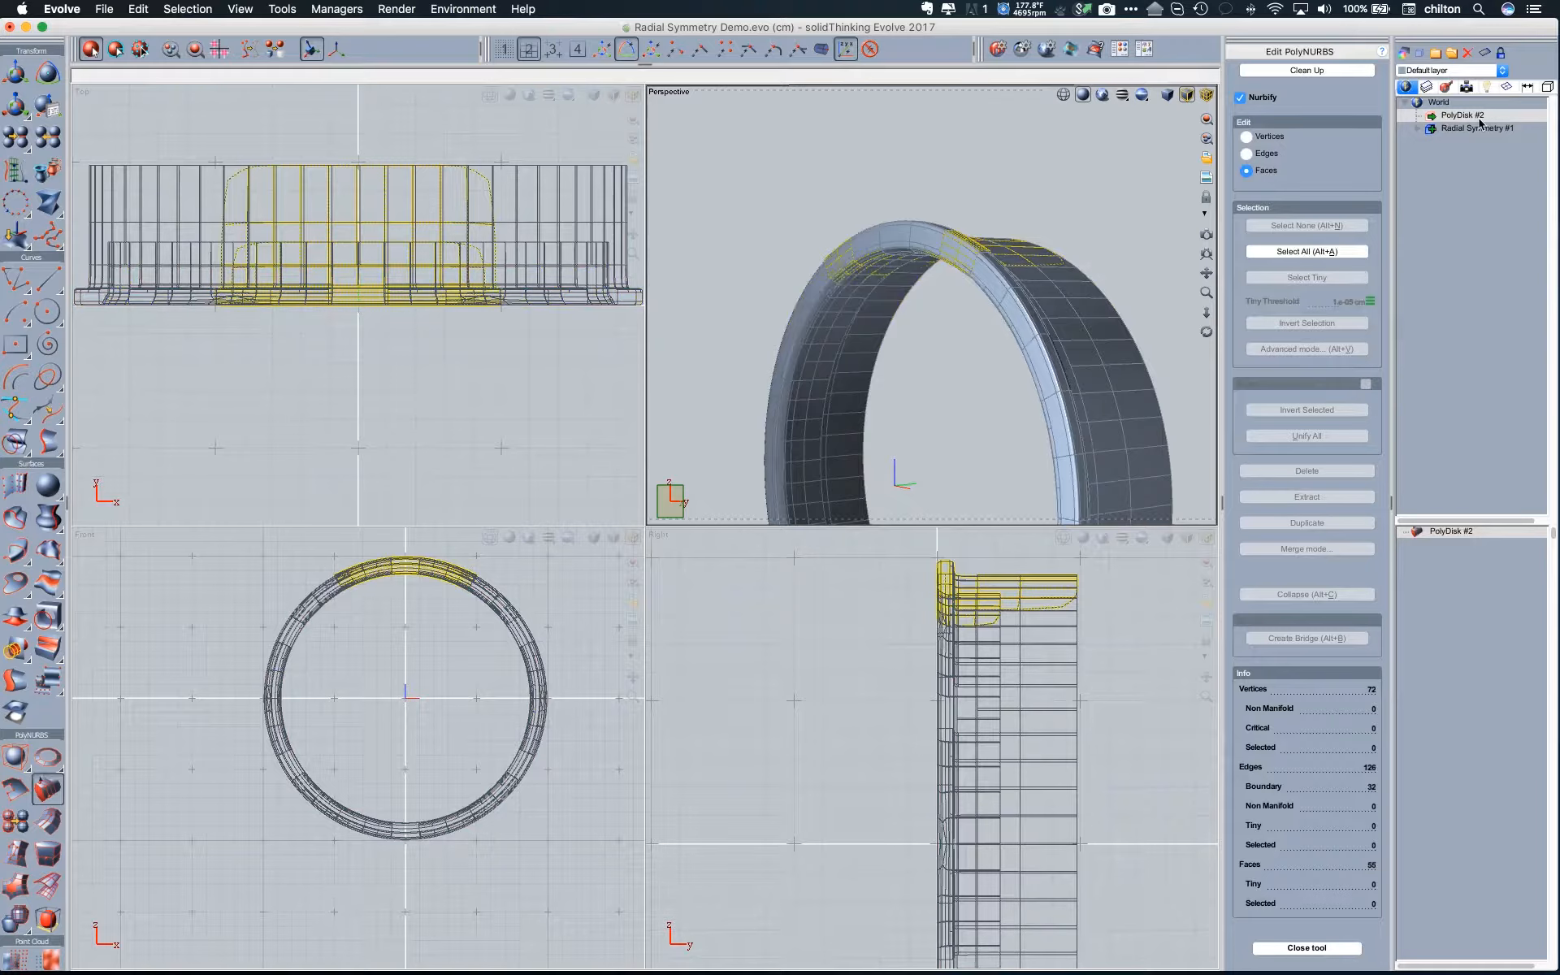
double_click(852, 97)
mouse_move(790, 313)
middle_down()
mouse_move(801, 213)
mouse_move(776, 325)
mouse_move(796, 345)
middle_up()
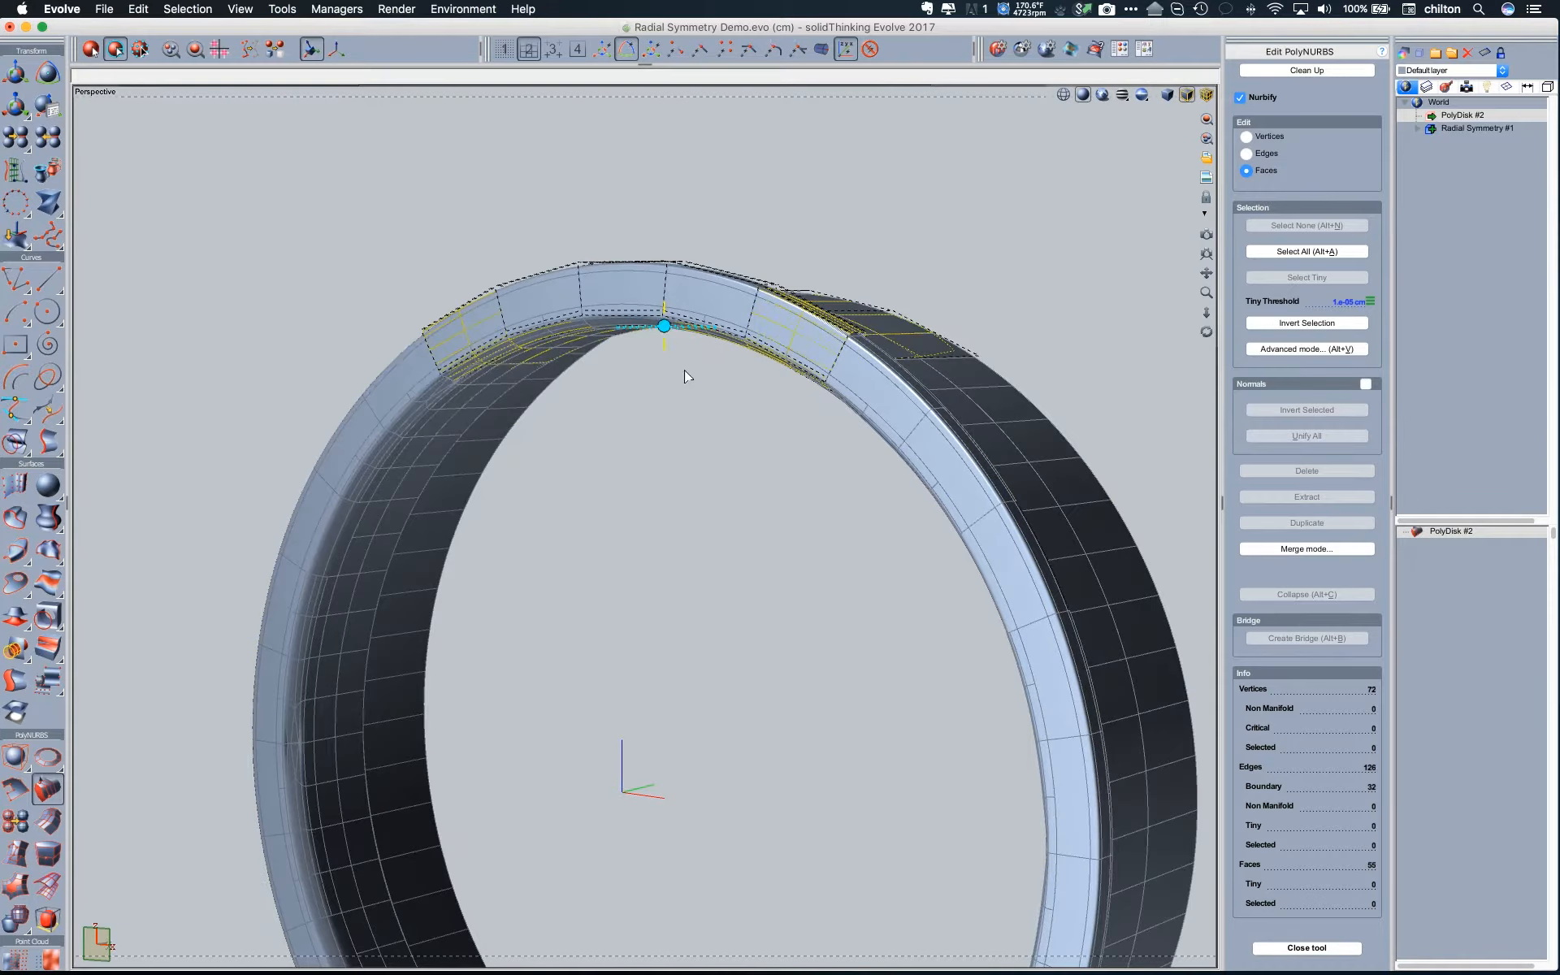
- Select two adjacent faces on the PolyDisk's inner rim and extrude them inward toward the wheel's centre as a spoke
middle_drag(686, 376, 655, 333)
scroll(676, 313, up, 5)
middle_drag(611, 393, 644, 380)
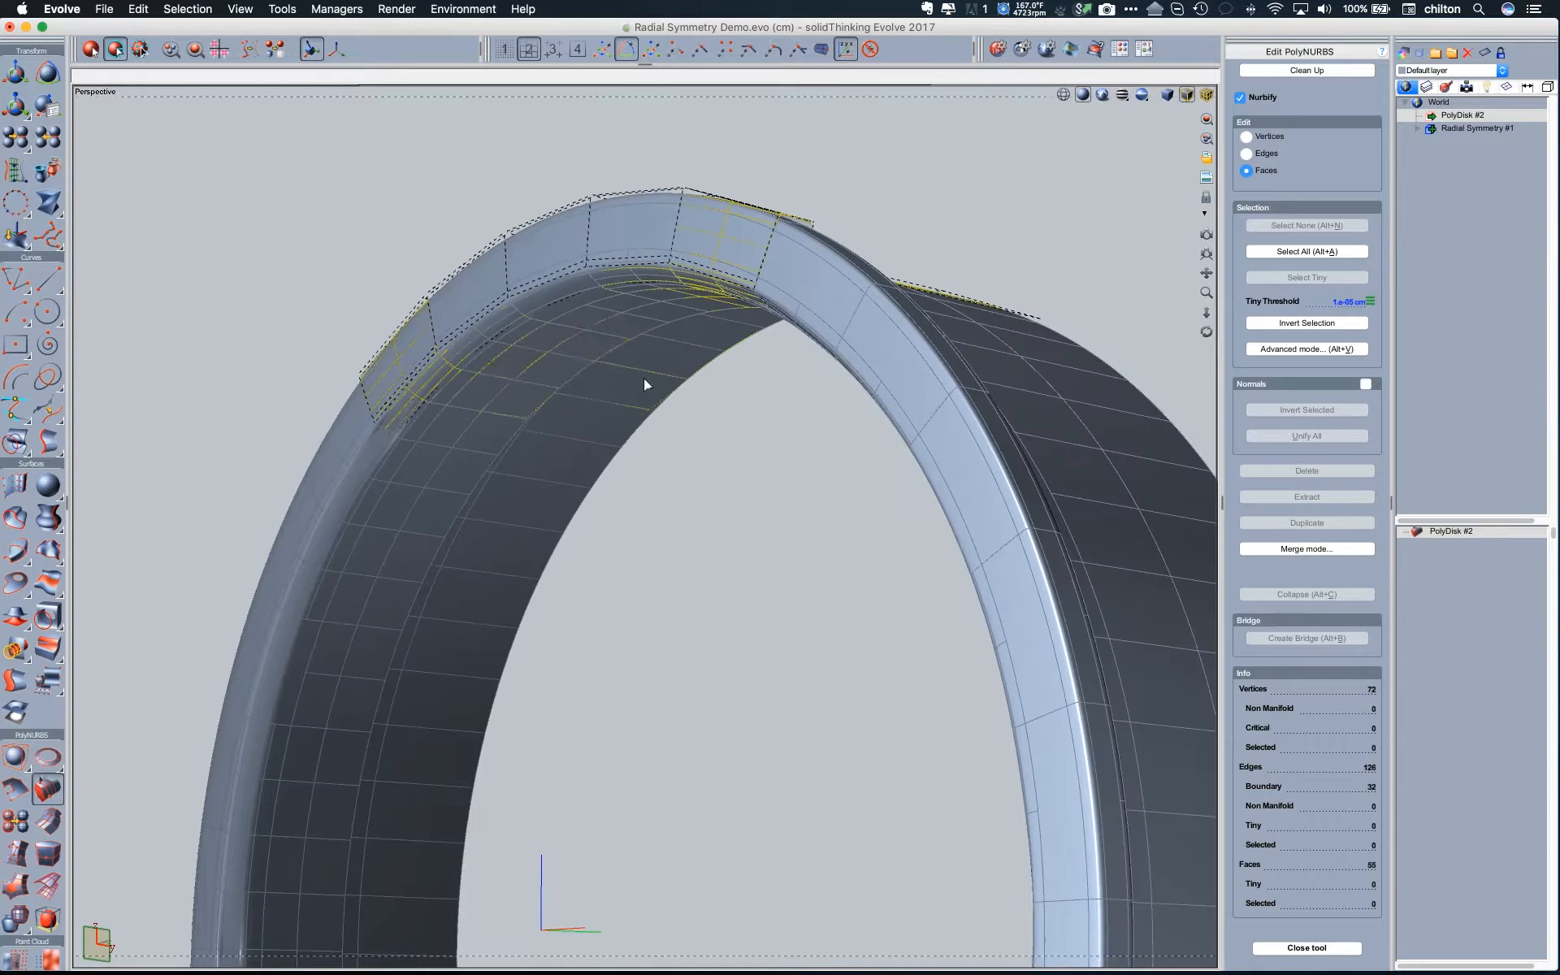
click(572, 306)
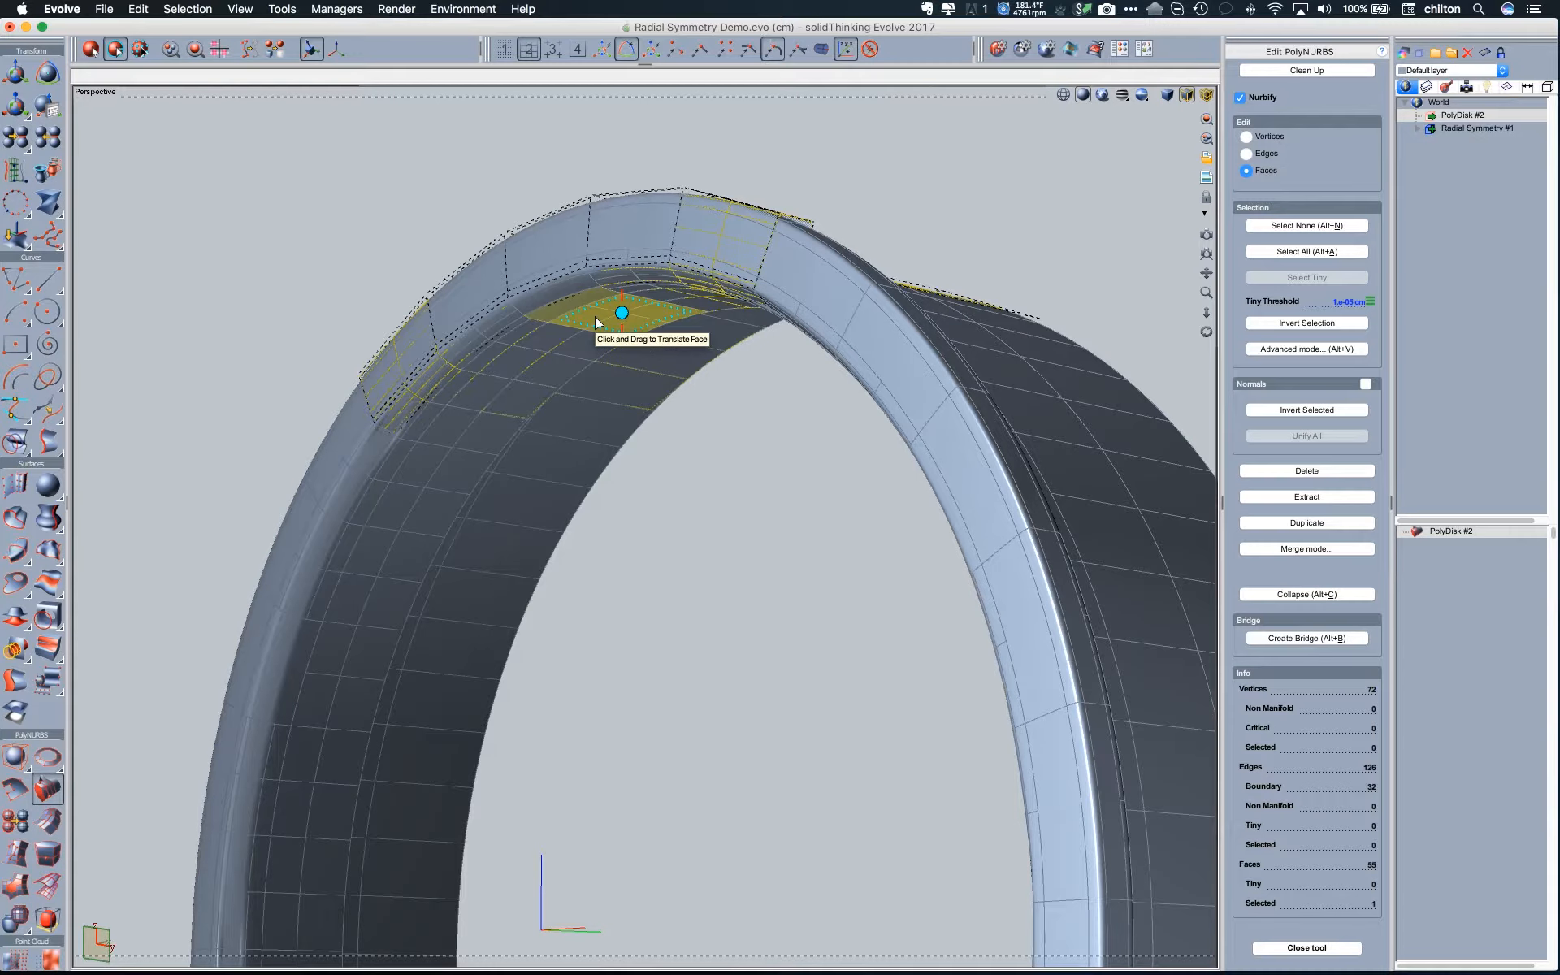
shift+click(596, 322)
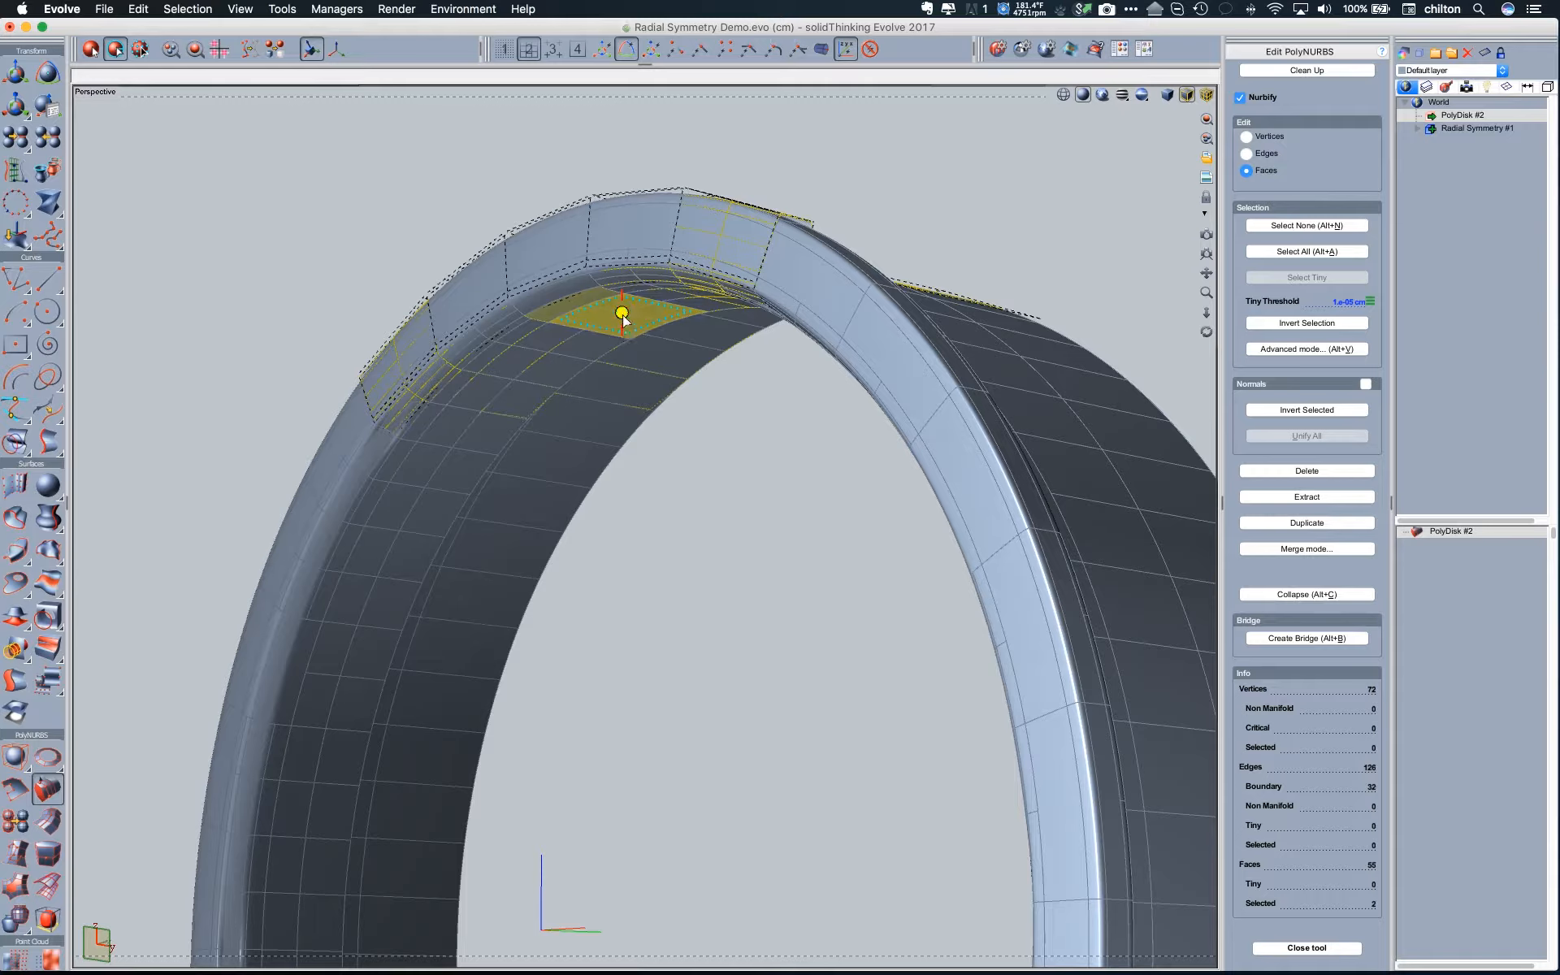
drag(624, 319, 609, 635)
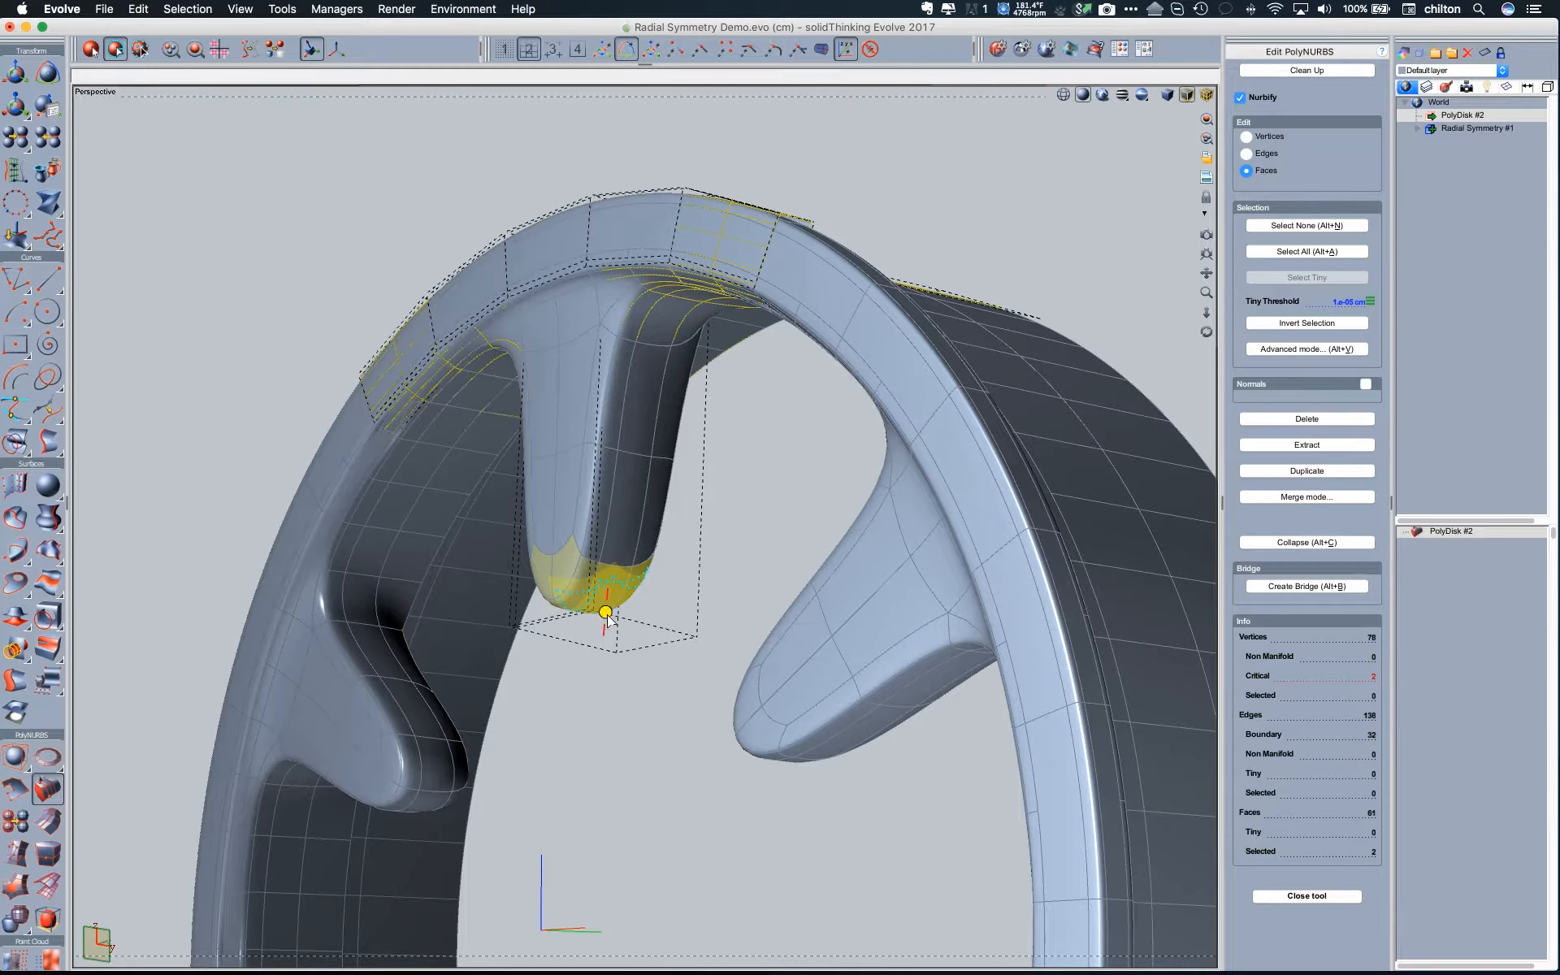
- Extrude the spoke's end faces again, angled back into the wheel toward its centre, and inspect the spokes from front and back
drag(609, 635, 735, 754)
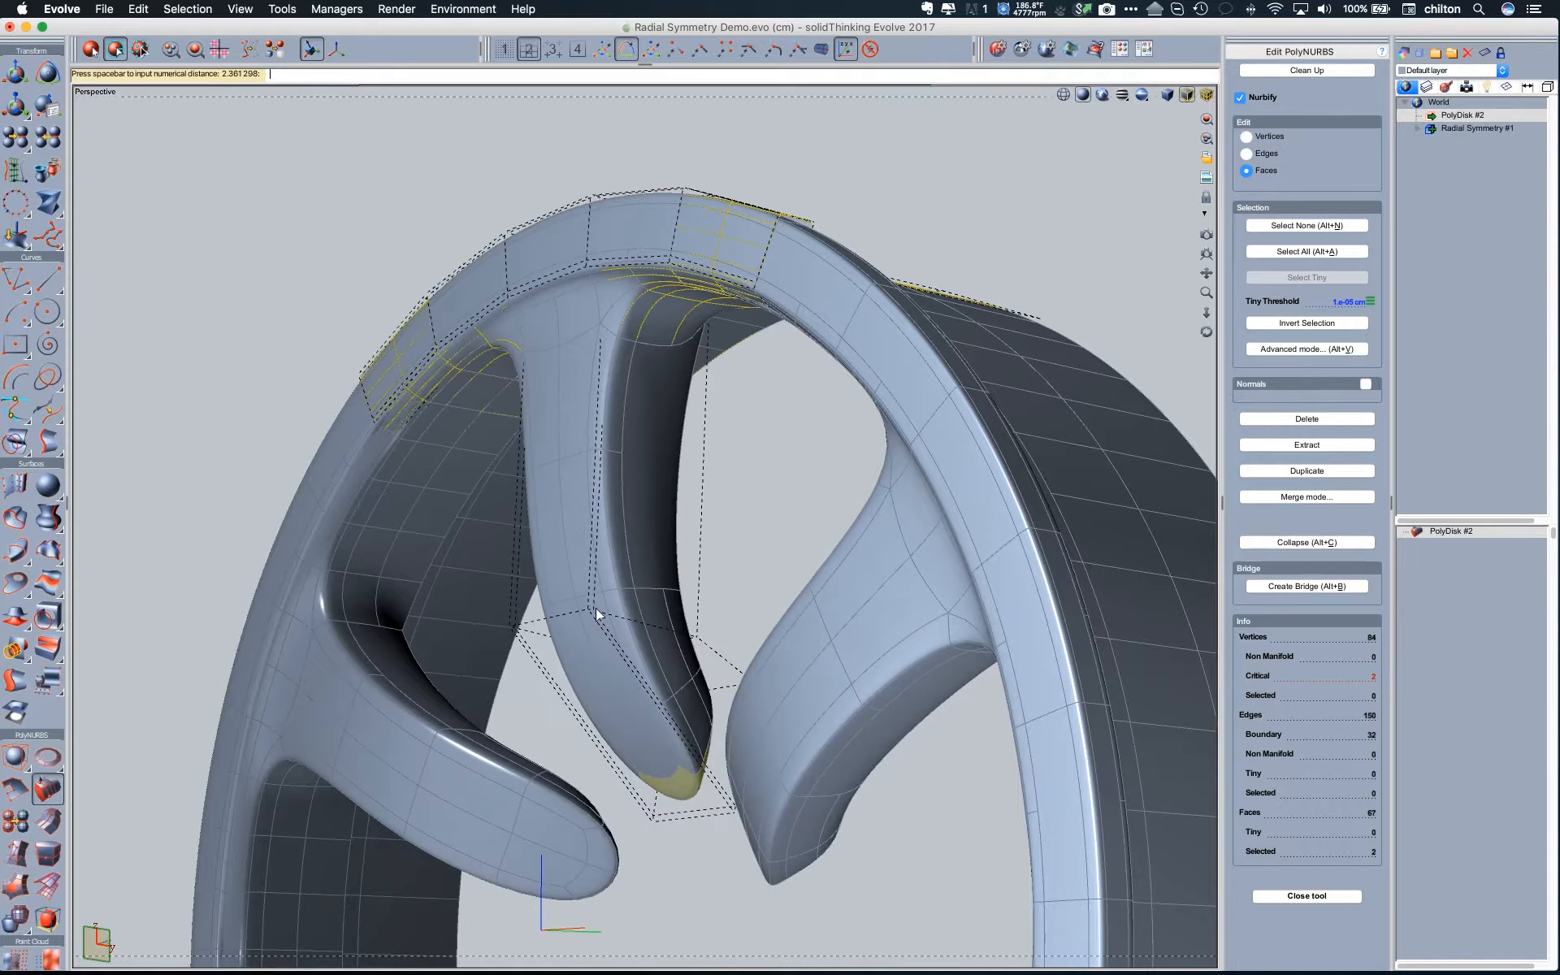
middle_drag(735, 754, 863, 756)
scroll(805, 755, down, 5)
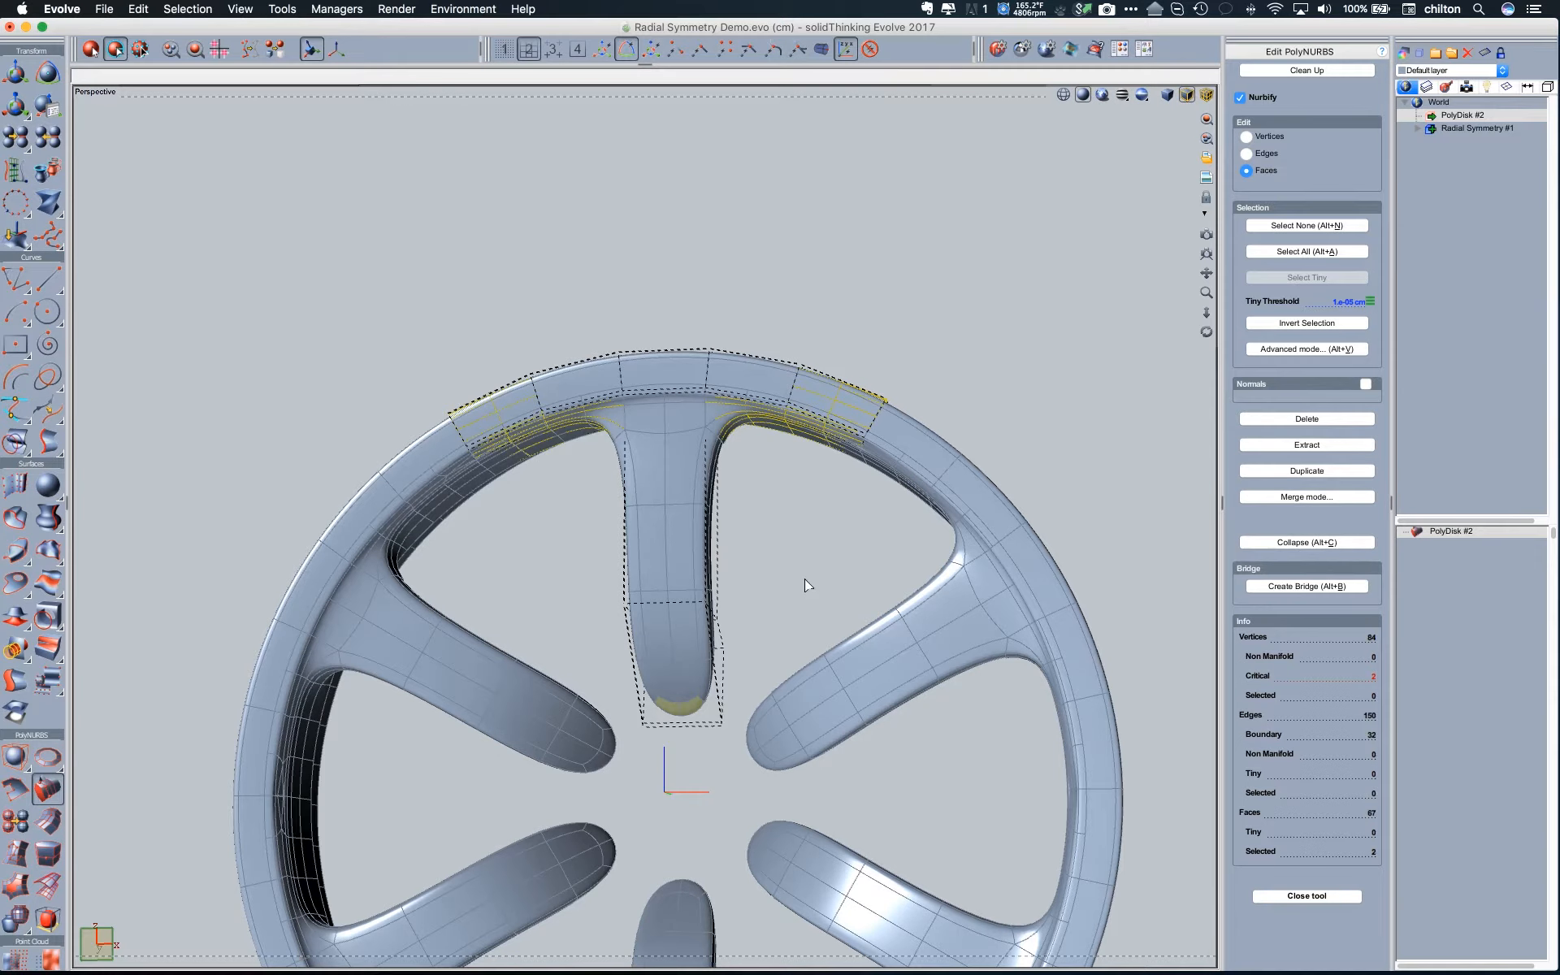
middle_drag(543, 503, 510, 513)
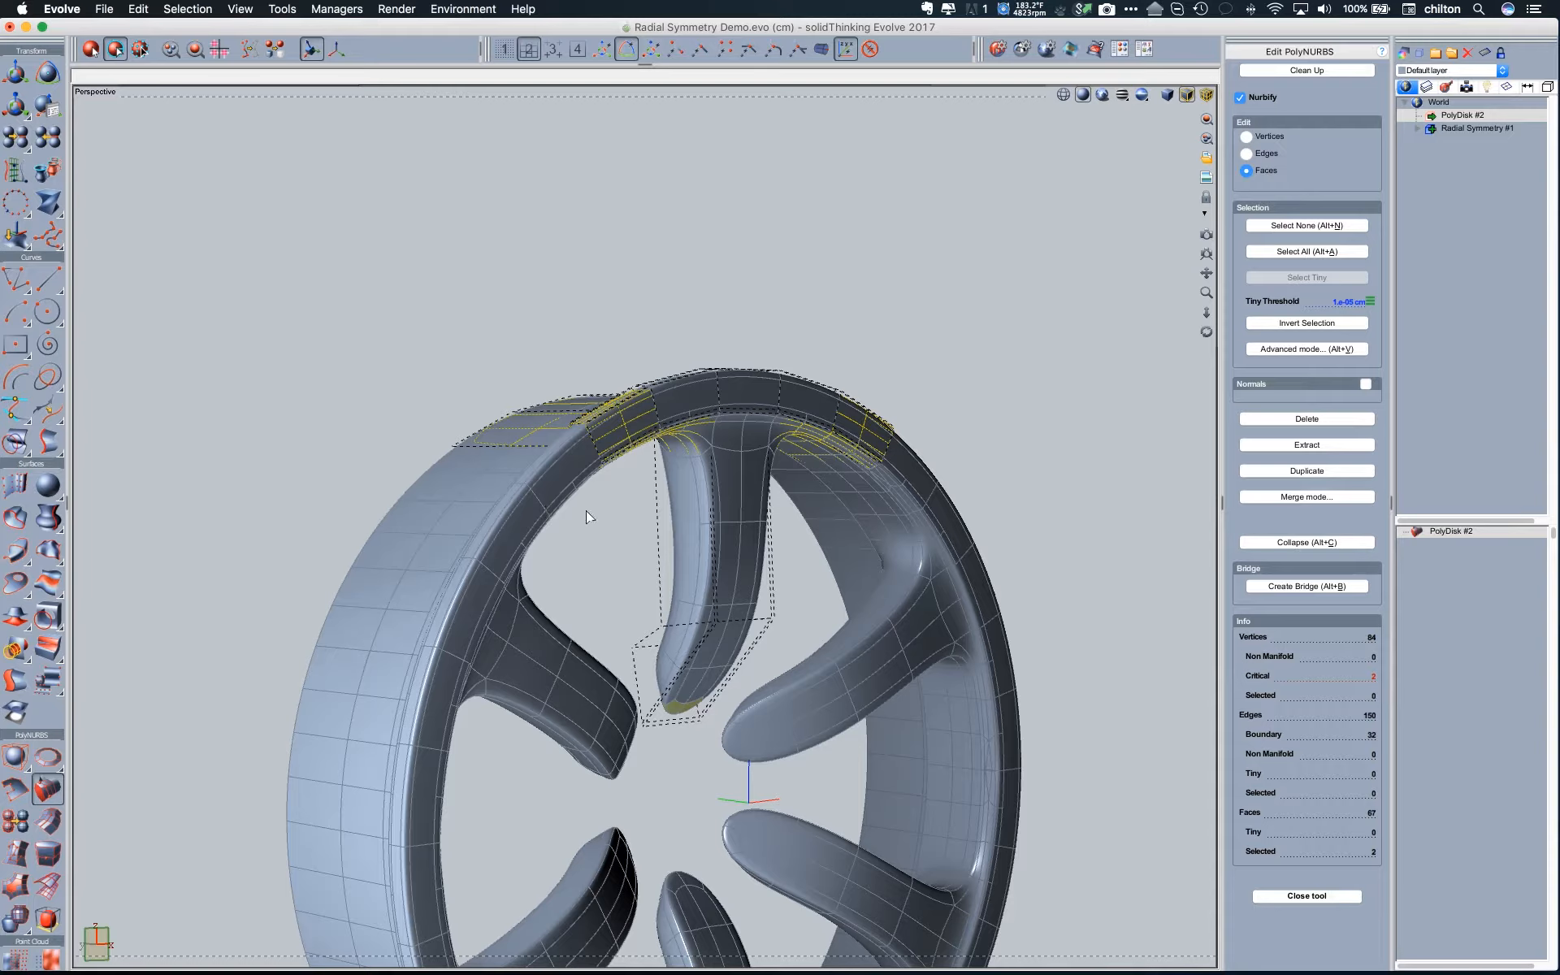
middle_drag(602, 514, 609, 290)
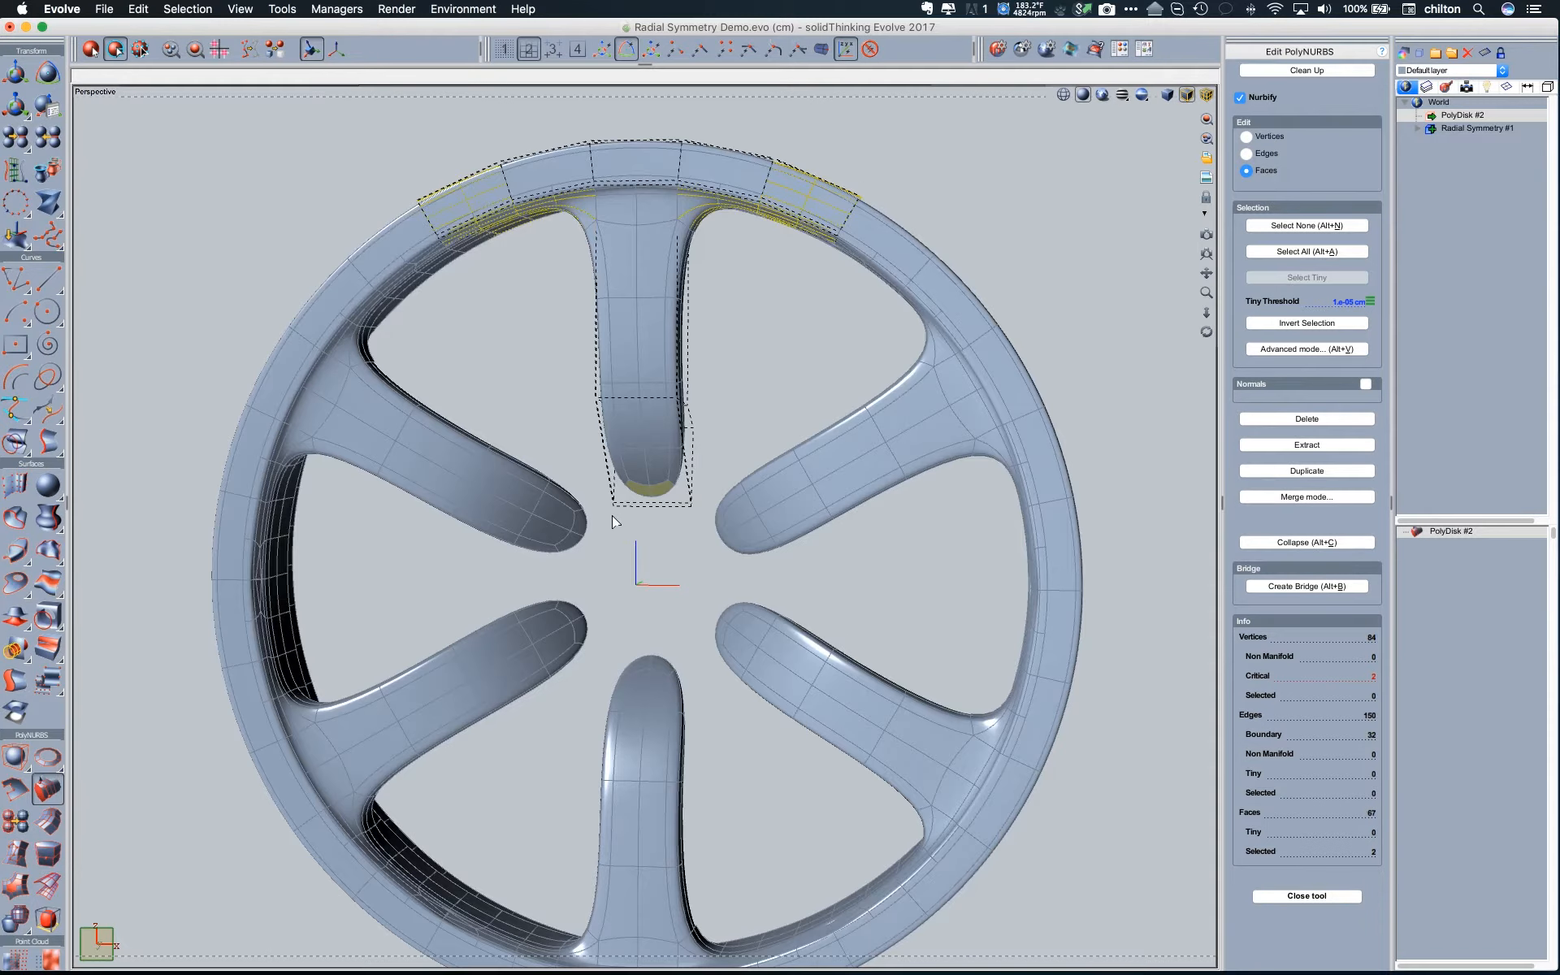